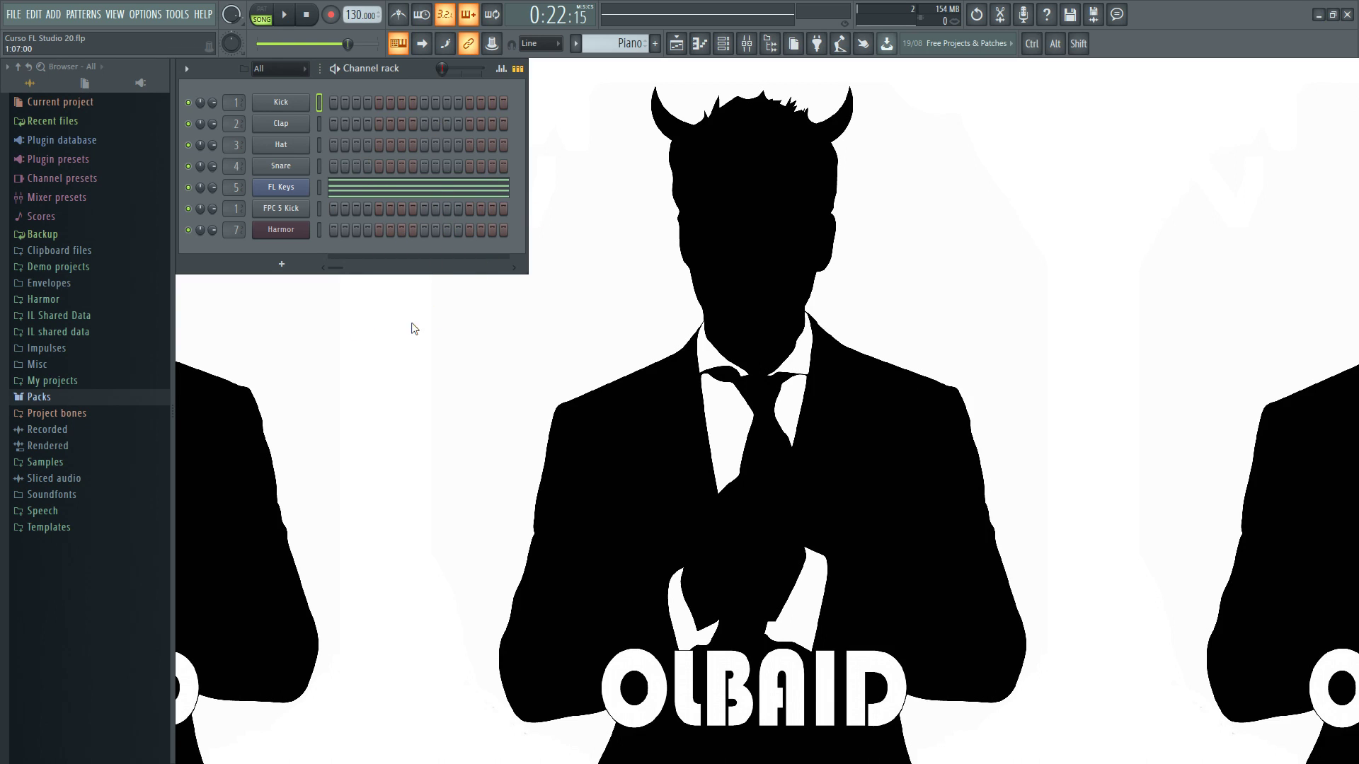
- Review the sample settings of the Kick, Clap, Hat and Snare channels, placing each channel window beside the channel rack
click(288, 104)
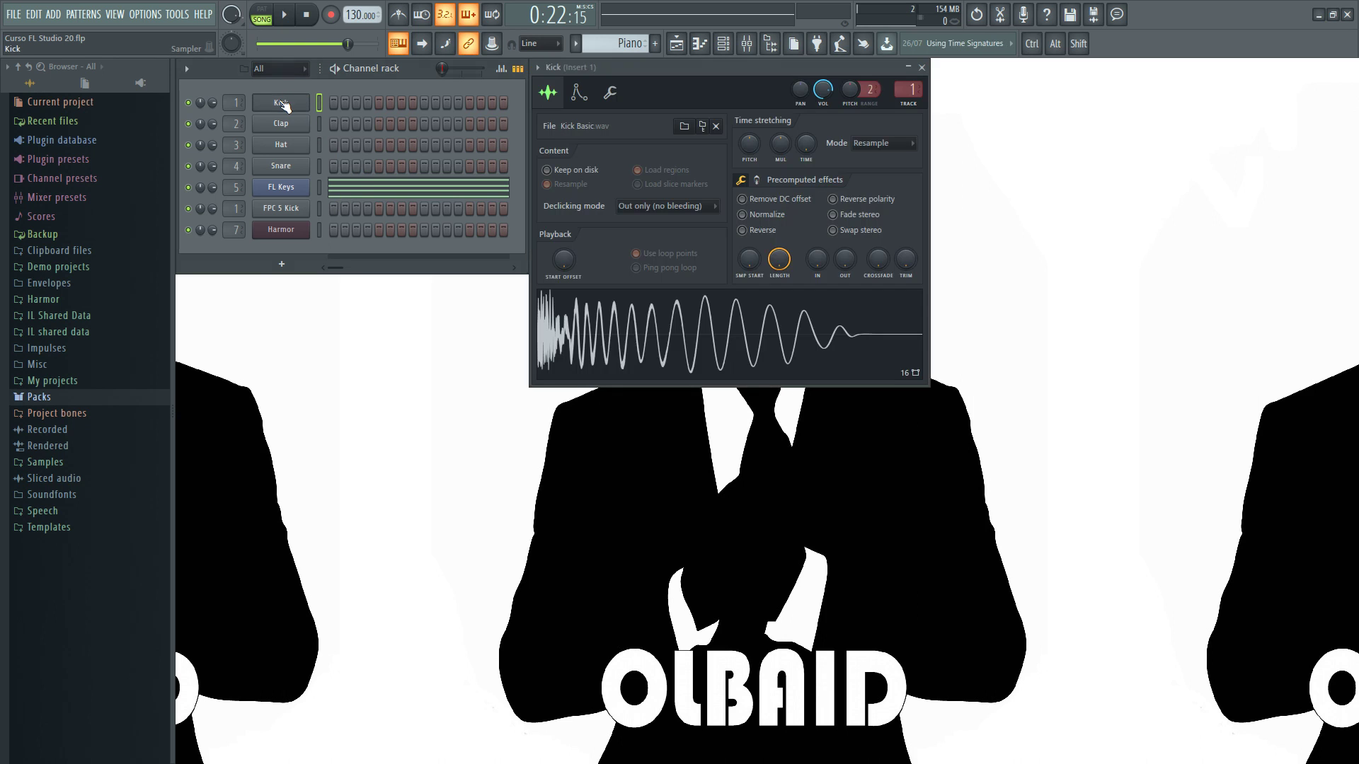
click(301, 124)
click(282, 144)
drag(308, 141, 654, 77)
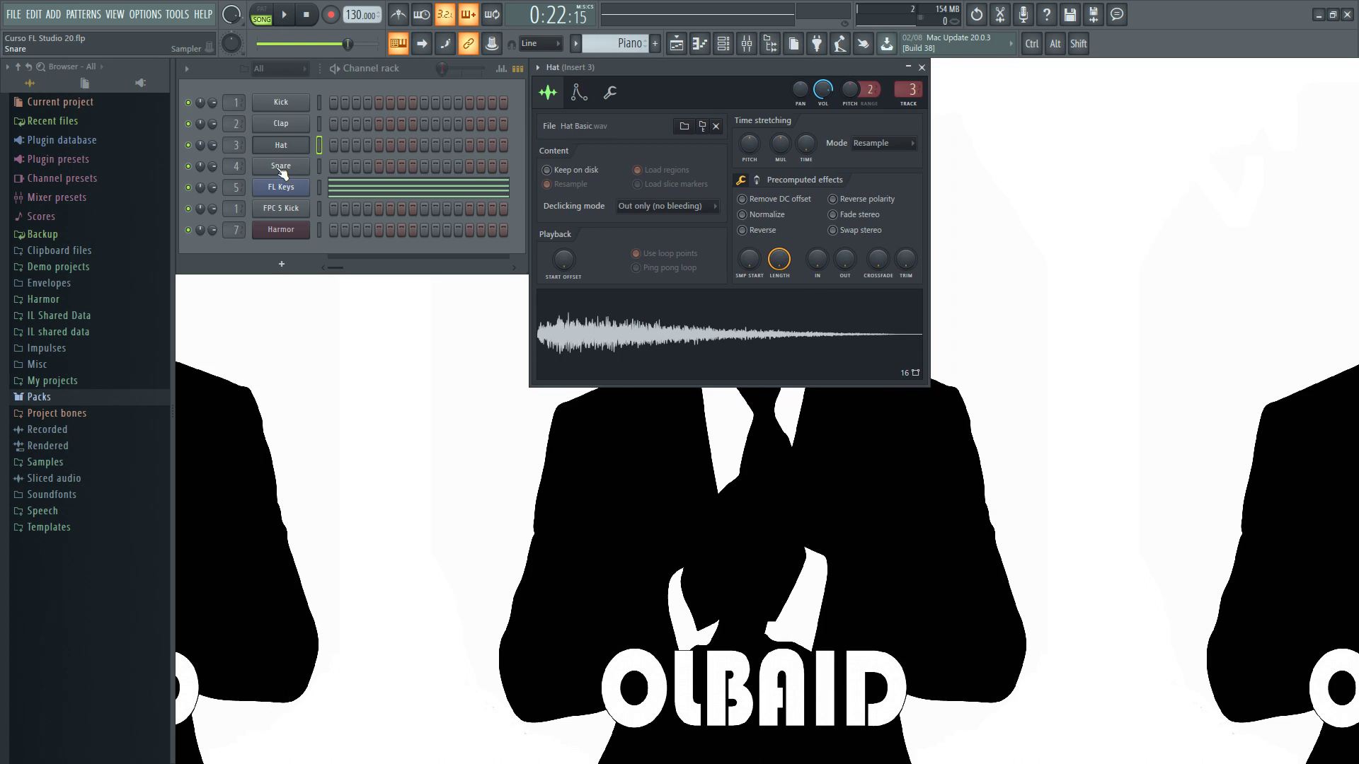
click(281, 167)
drag(282, 146, 598, 72)
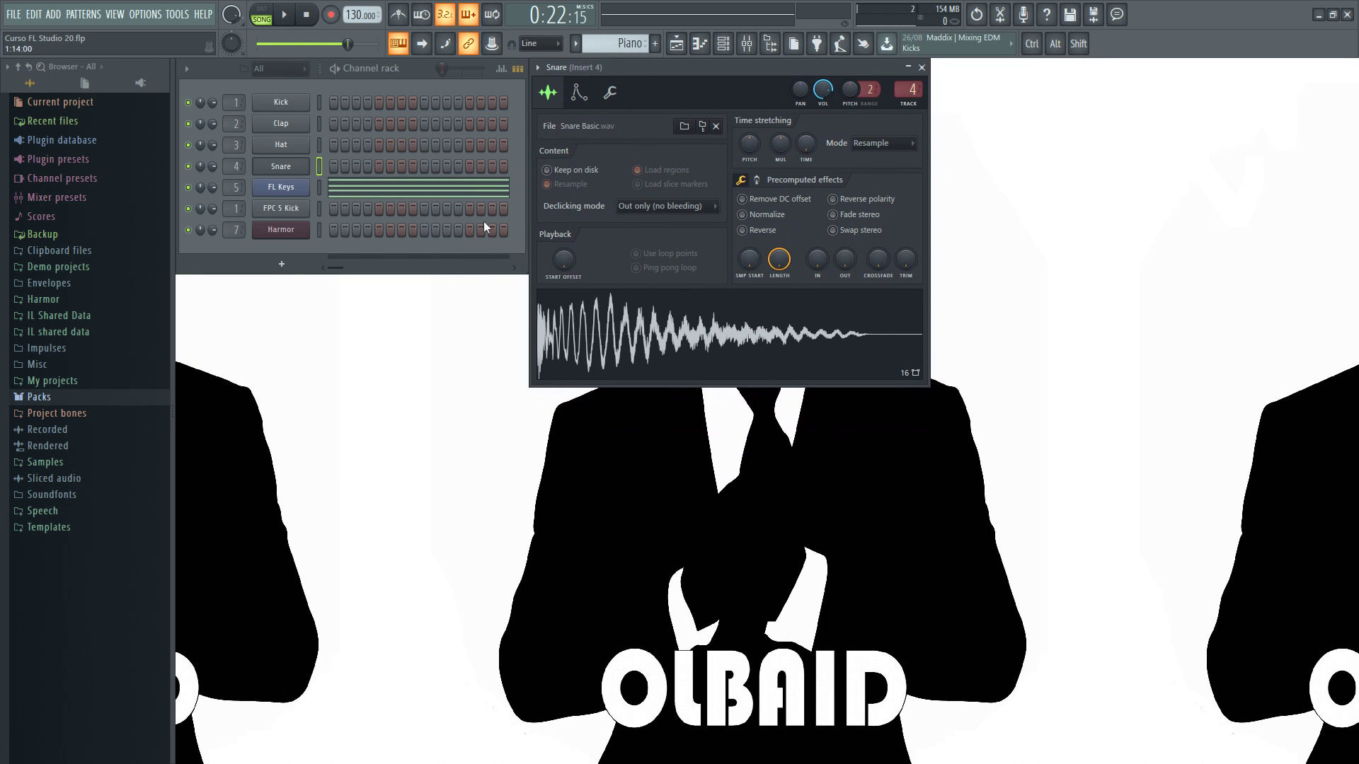
- Review the FL Keys, FPC kick and Harmor channels, placing each channel window beside the channel rack
click(281, 187)
drag(557, 259, 626, 69)
click(281, 208)
drag(296, 132, 634, 66)
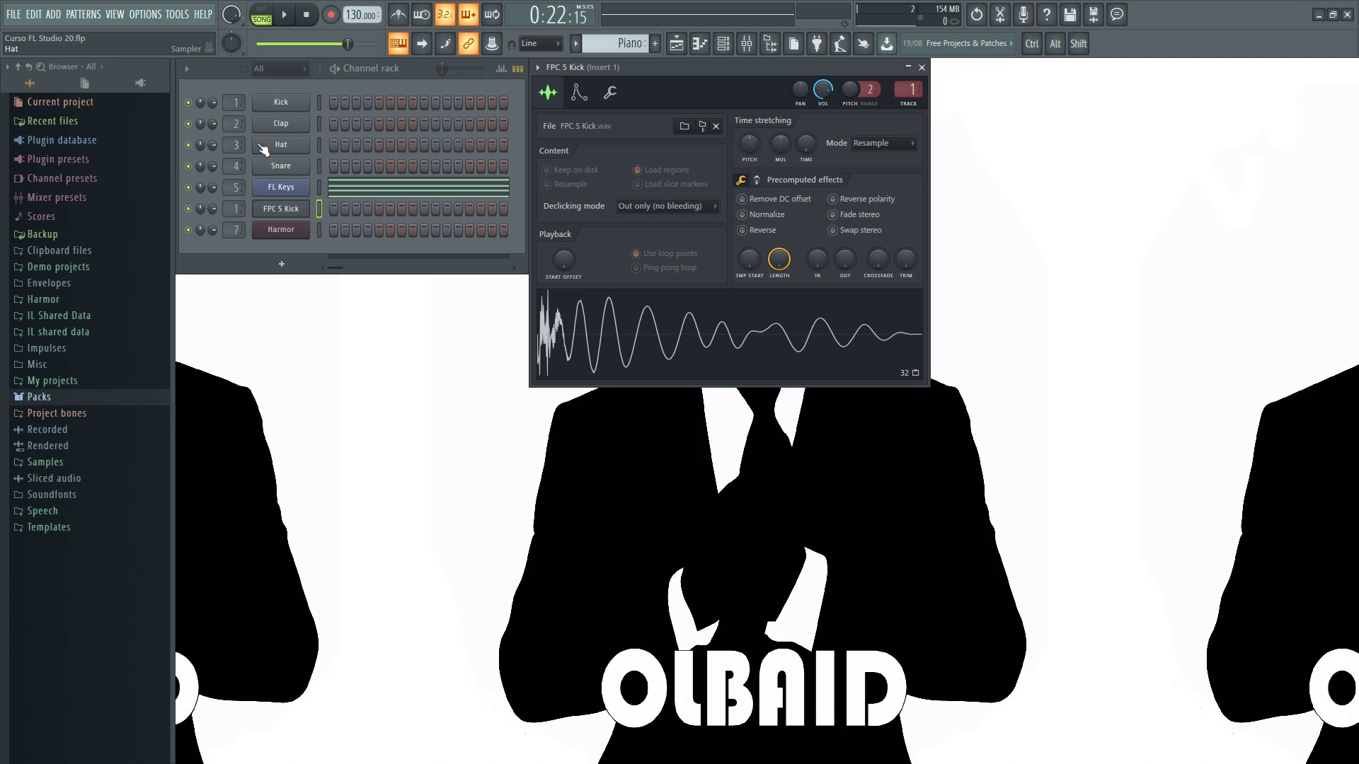
click(282, 230)
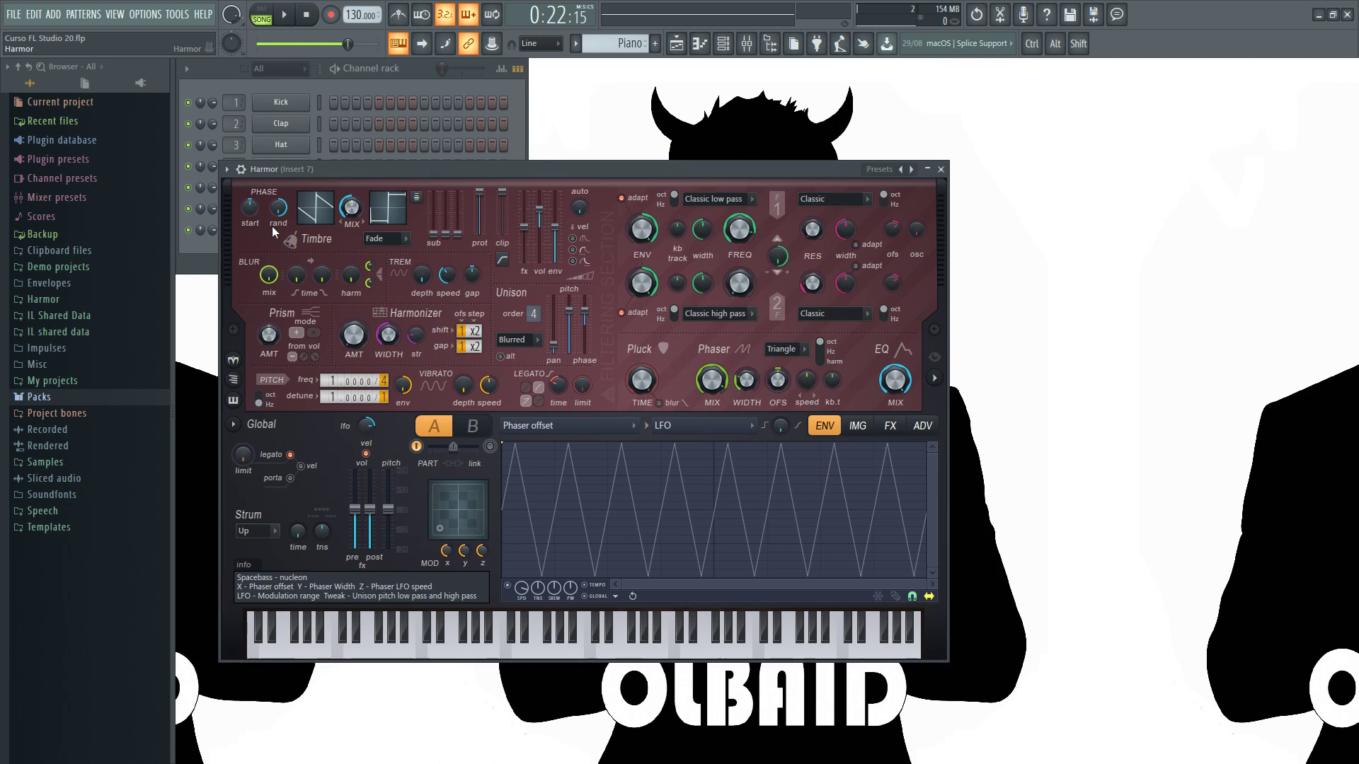
drag(298, 184, 594, 73)
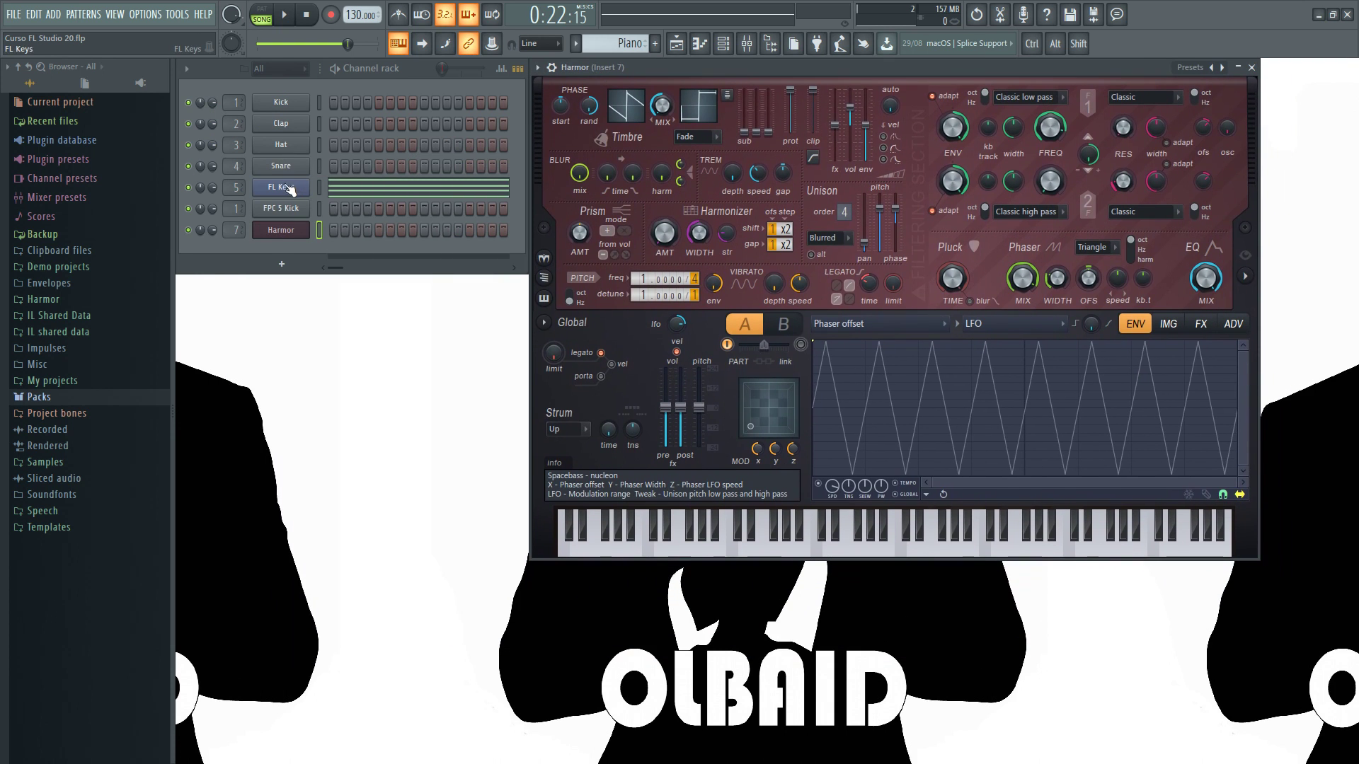
- Compare the FPC kick sampler with the FL Keys plugin and play a note on the FL Keys piano
click(282, 210)
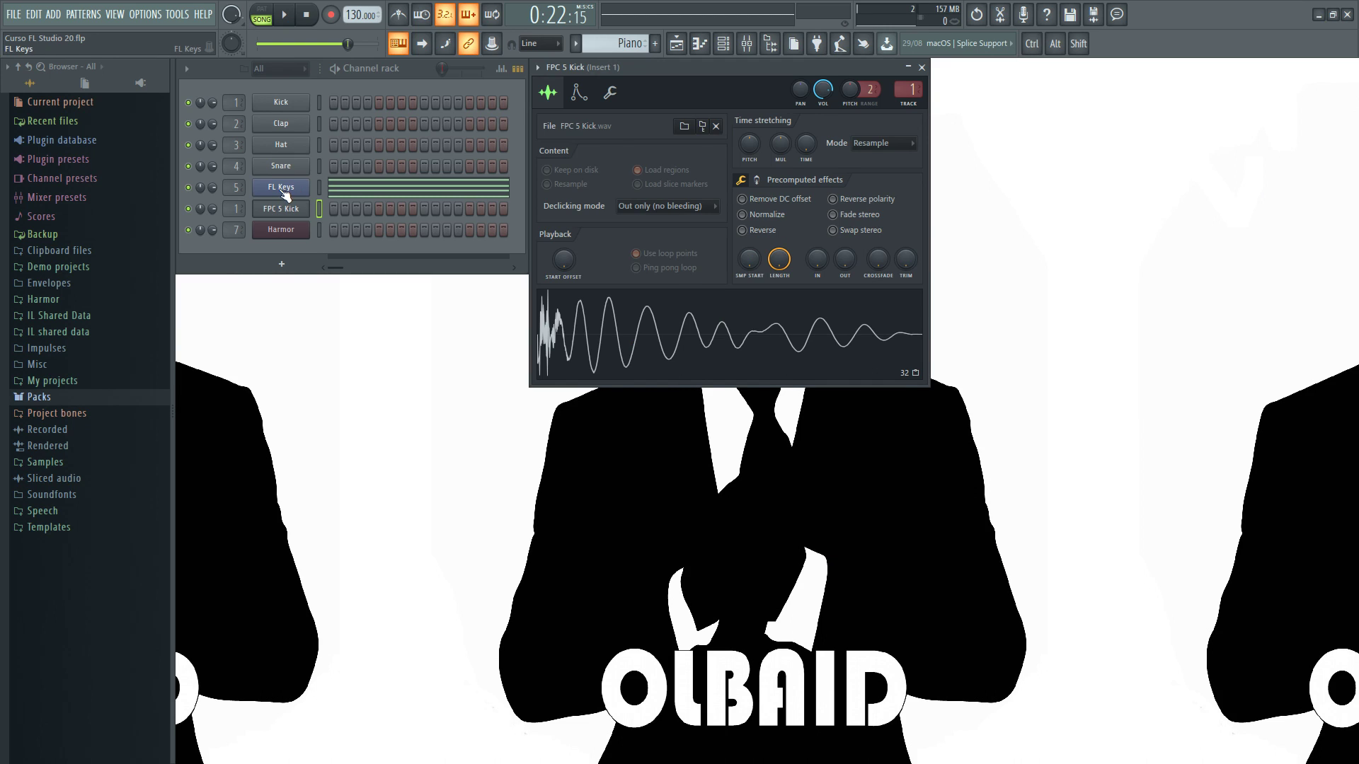
click(281, 188)
click(678, 256)
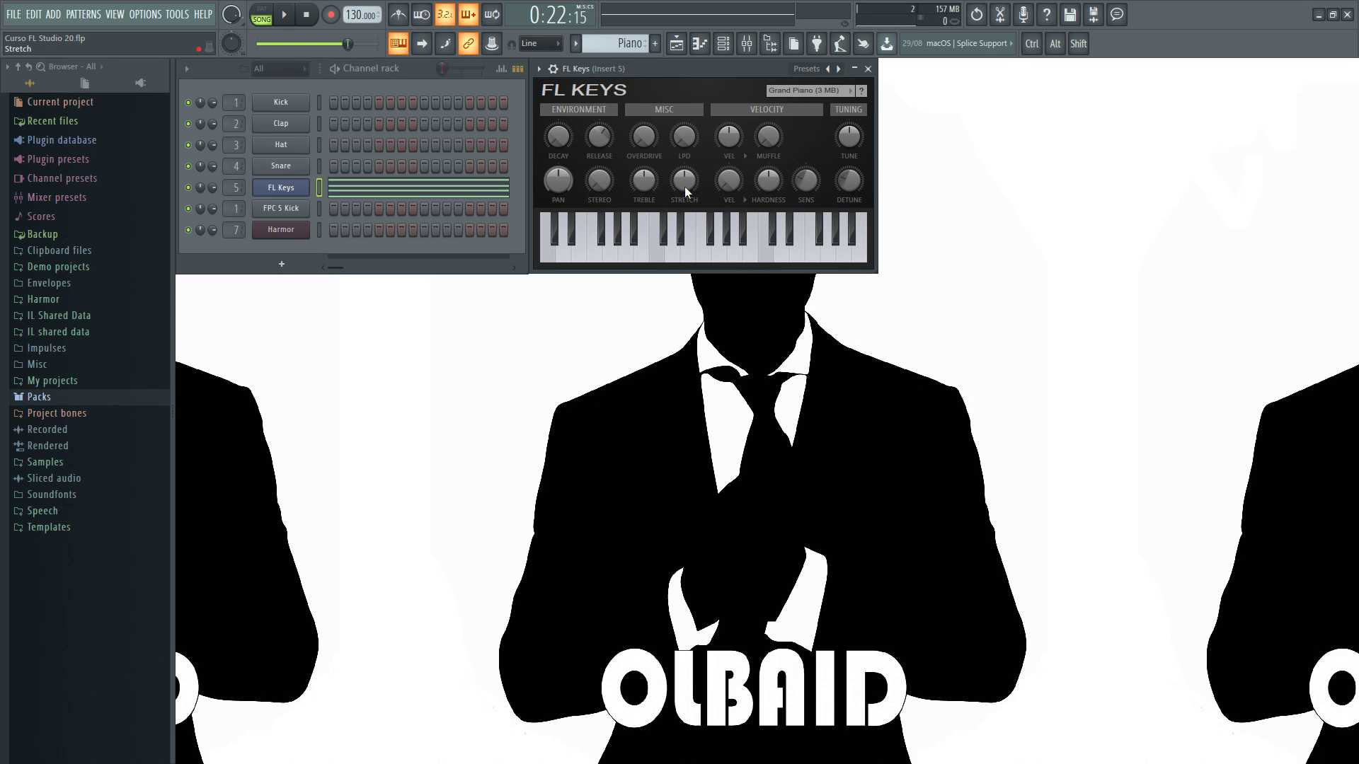
- Review the Snare, Hat, Clap and Kick samplers again, finishing with the Clap channel's waveform beside the channel rack
click(281, 165)
click(281, 144)
click(281, 123)
click(281, 102)
key(Down)
drag(402, 260, 618, 74)
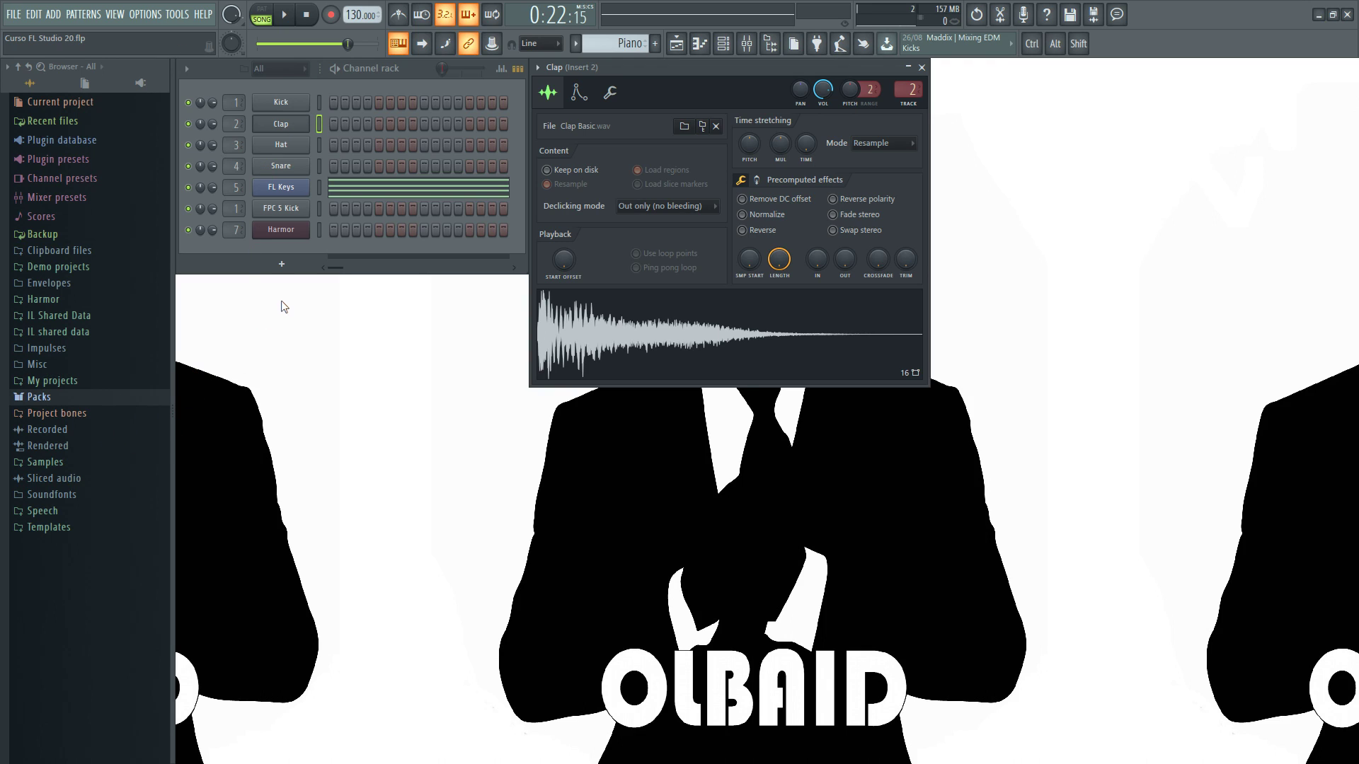
click(593, 354)
- Open the Vocals folder within Packs and audition the Ahh B and Do It vocal samples
click(48, 397)
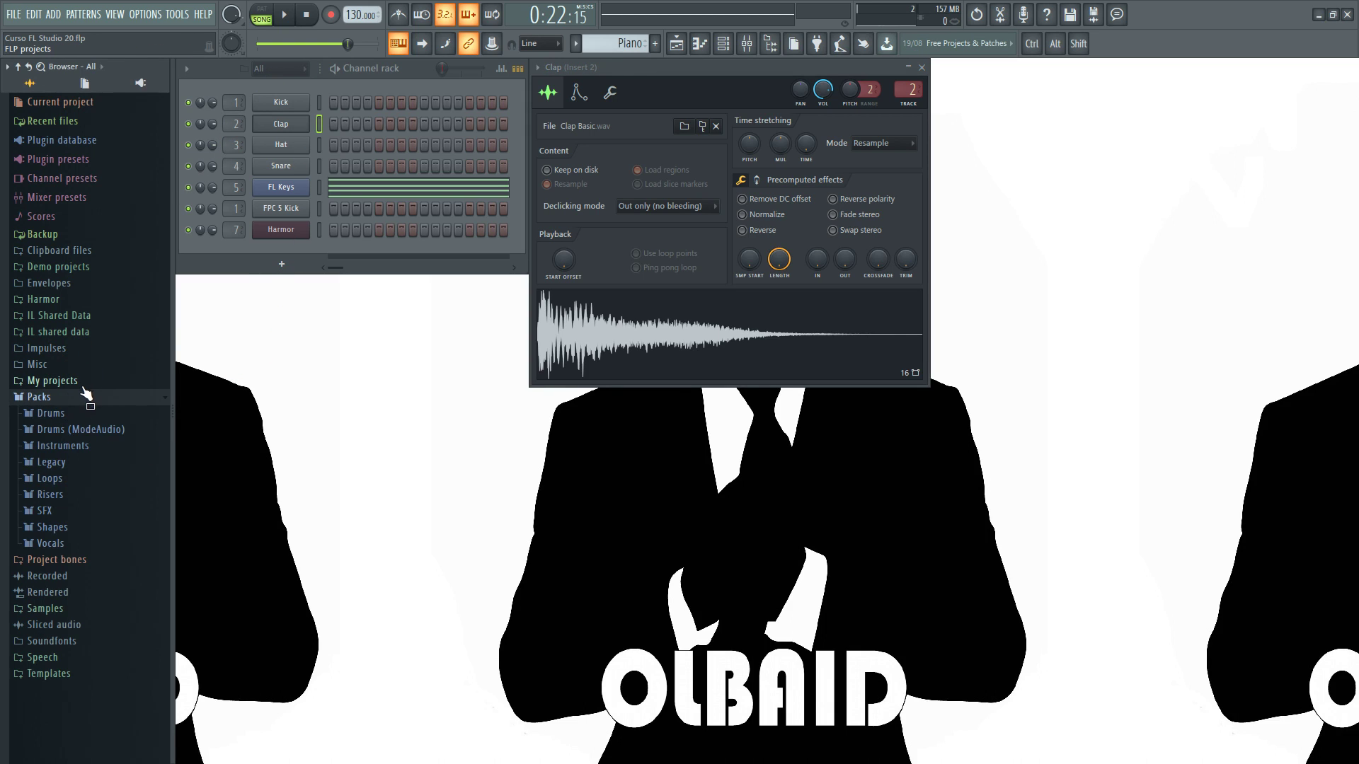
click(75, 544)
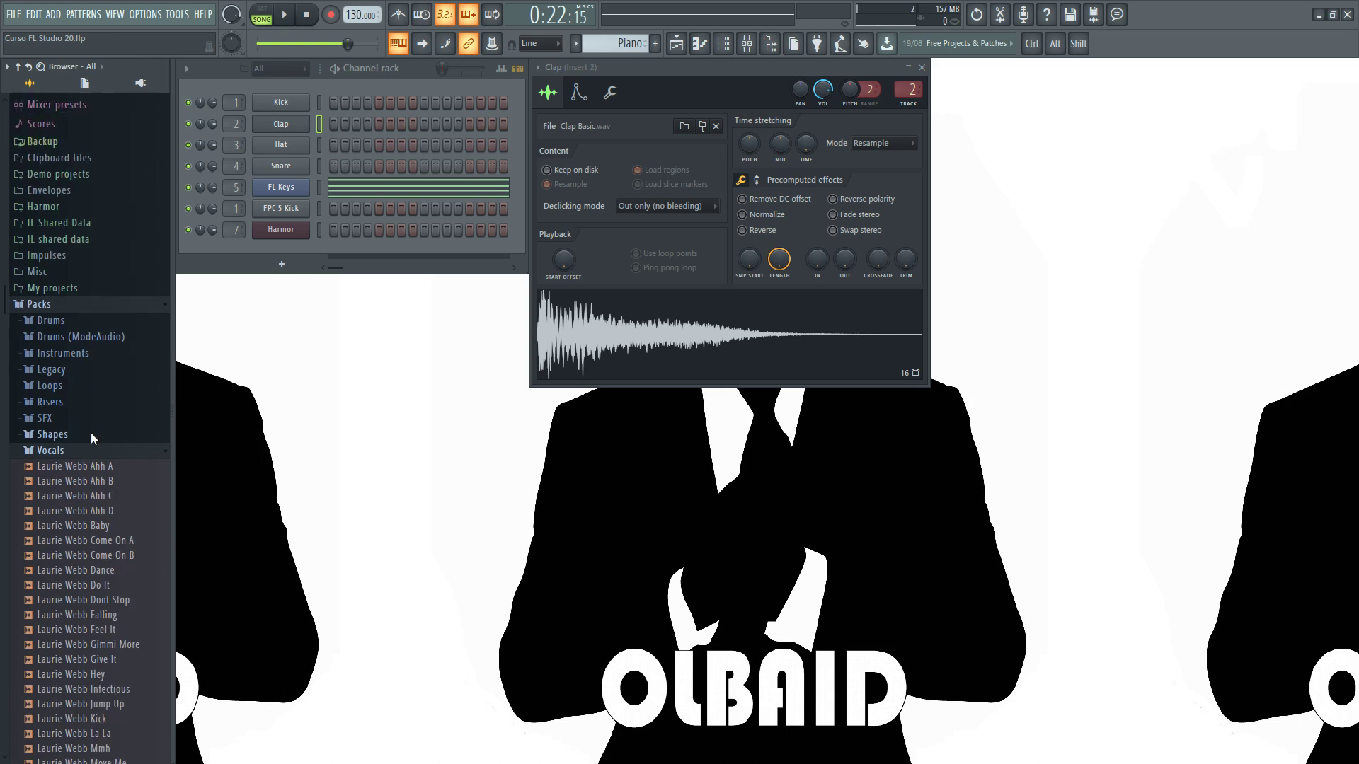
scroll(99, 424, down, 5)
drag(100, 307, 101, 311)
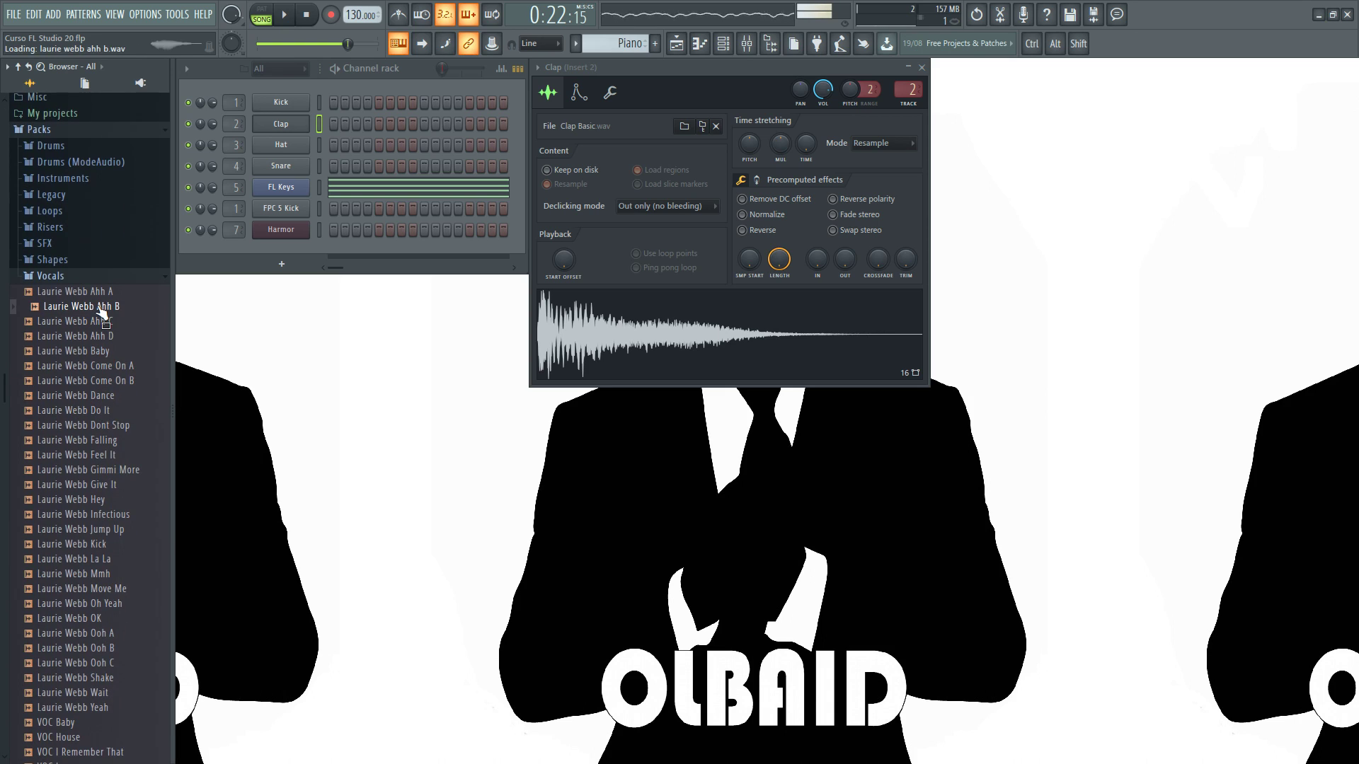
click(75, 411)
scroll(84, 489, down, 2)
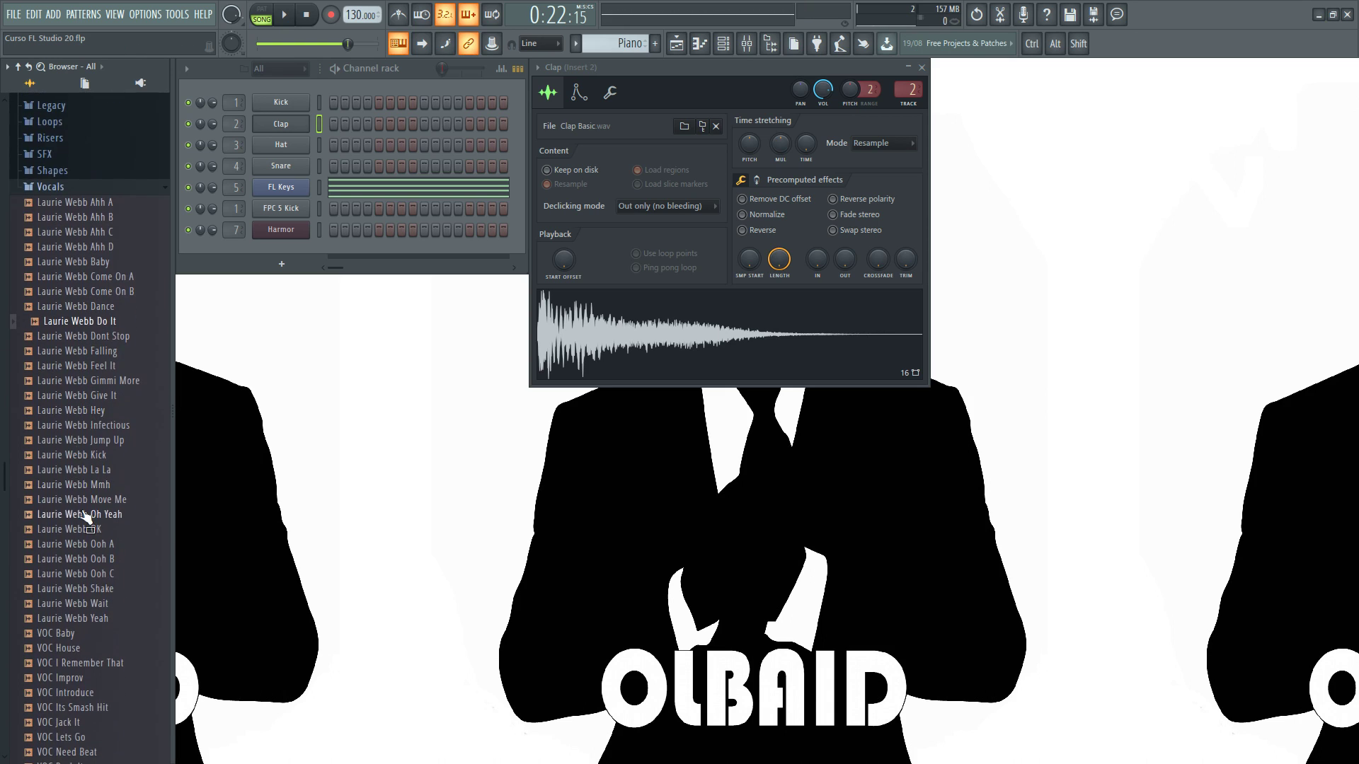
- Audition several VOC samples in the Vocals pack, from VOC Baby through VOC What Time Is It
scroll(83, 511, down, 6)
click(81, 374)
click(100, 389)
click(121, 404)
click(110, 434)
click(97, 494)
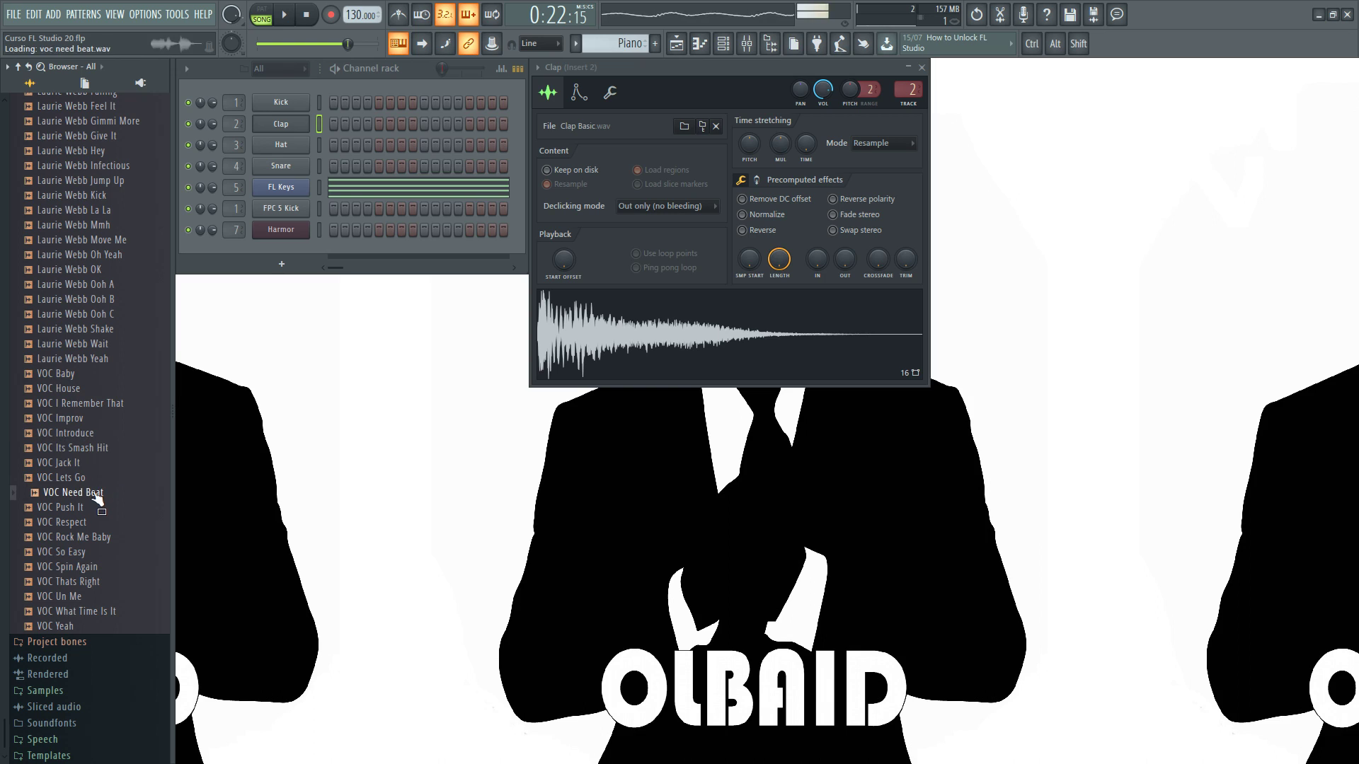
click(114, 537)
click(107, 566)
click(98, 582)
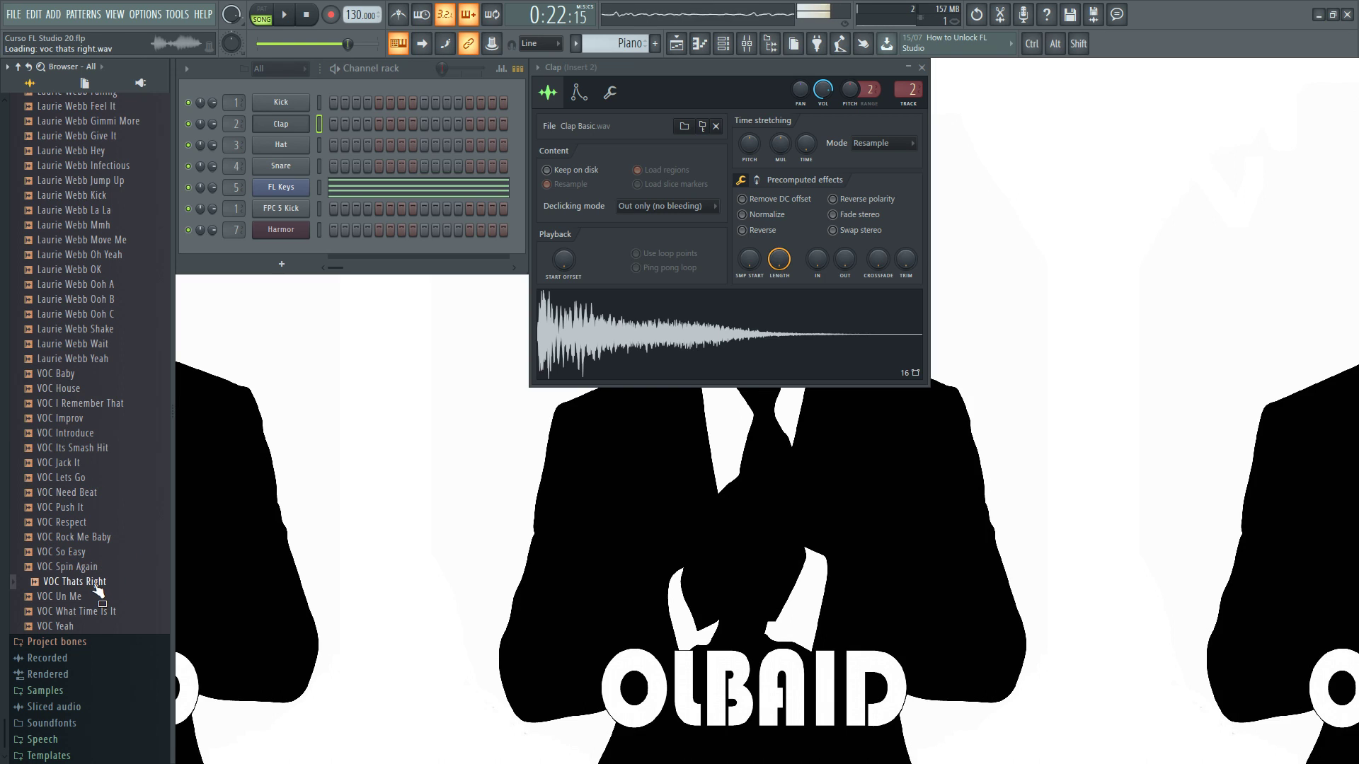
click(104, 612)
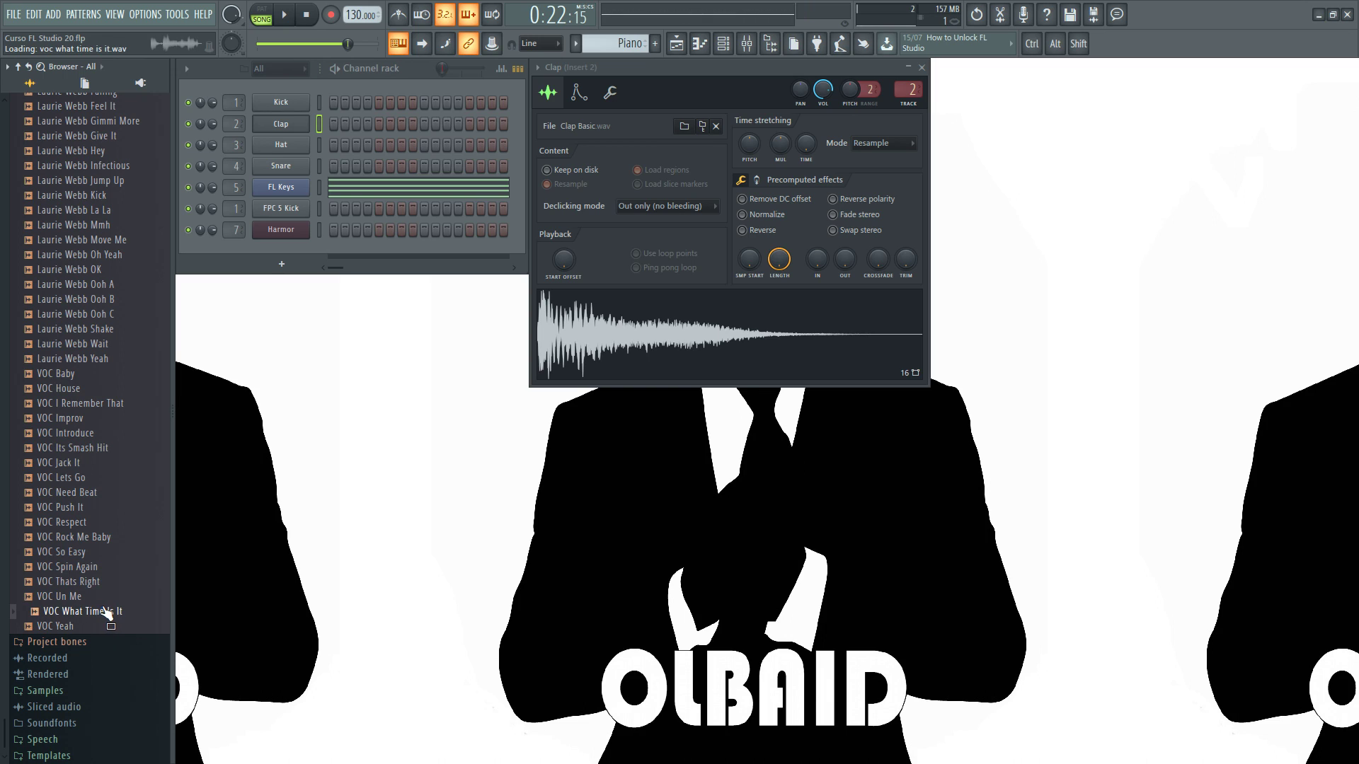
- Add the VOC Thats Right sample to the channel rack, then load it again in a new sampler channel
click(94, 583)
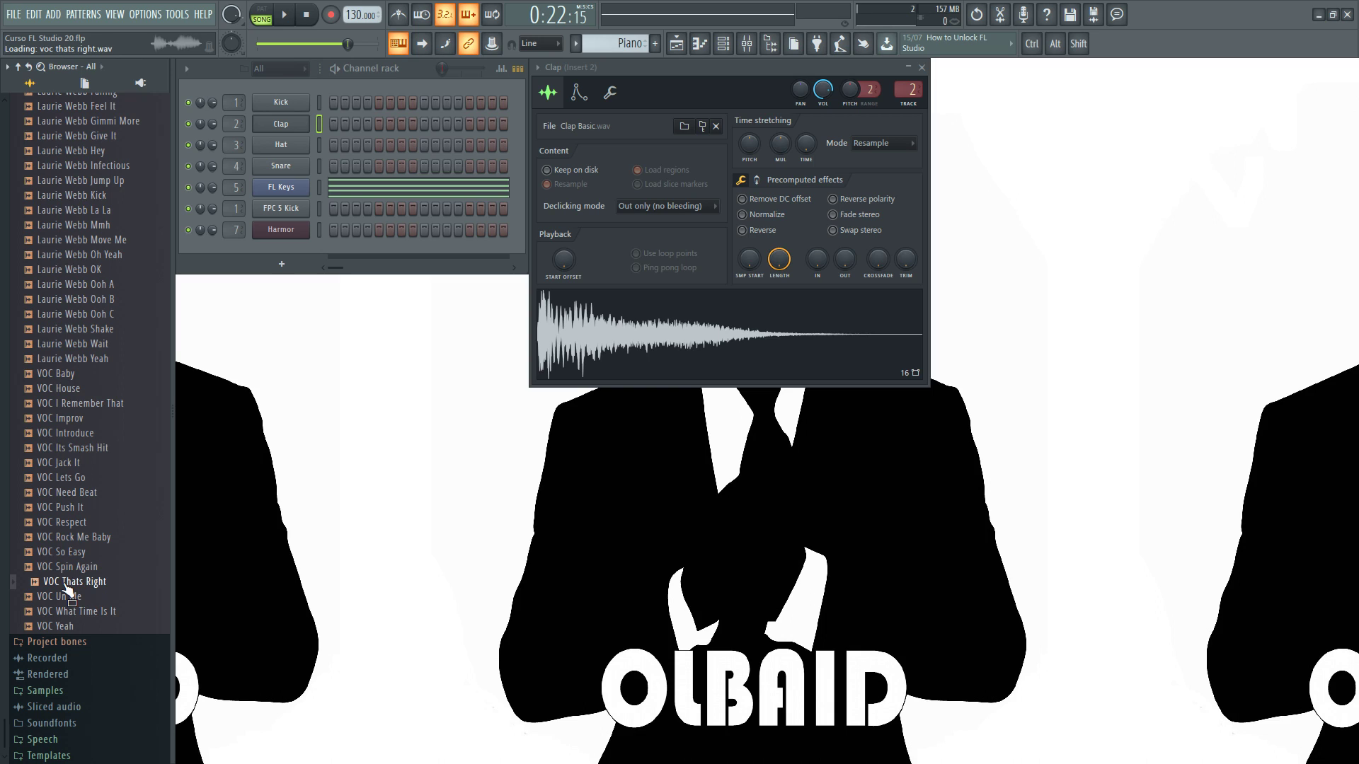
drag(67, 587, 267, 253)
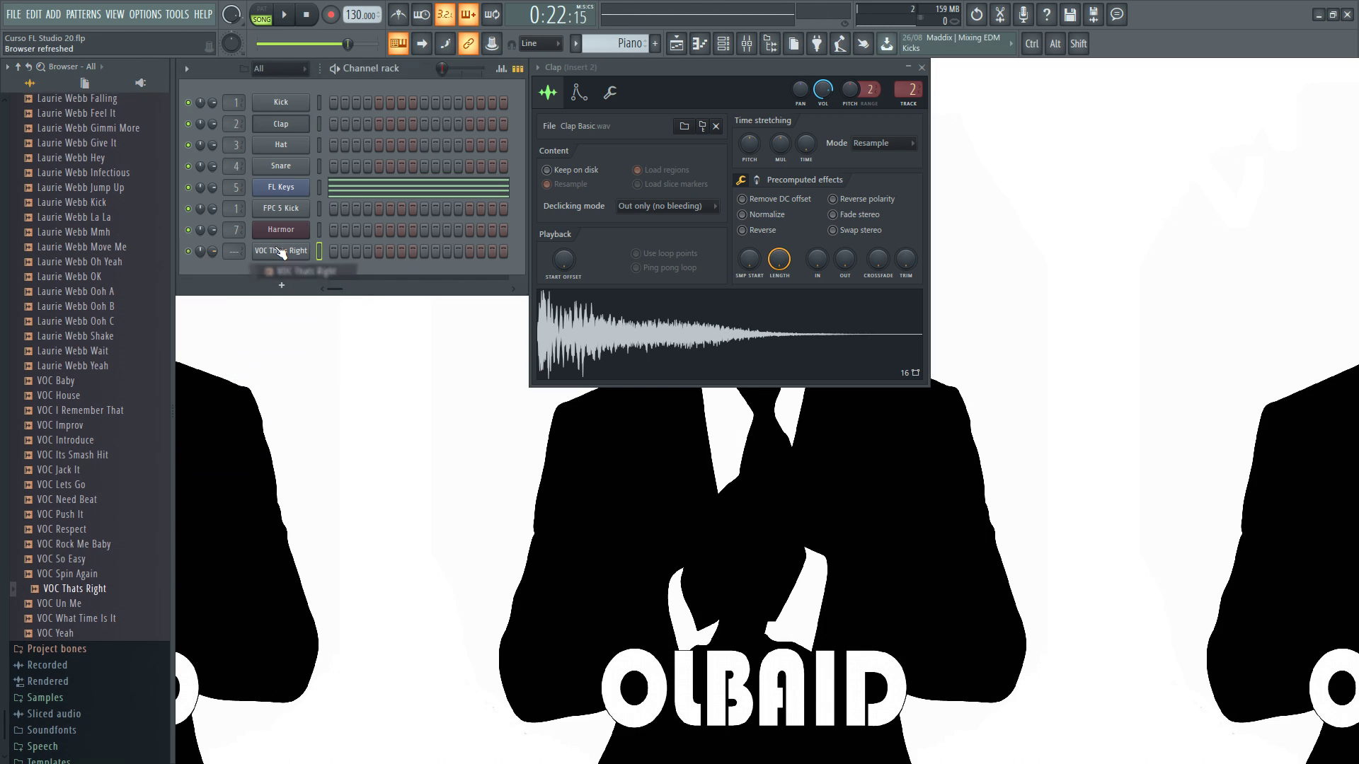
right_click(87, 590)
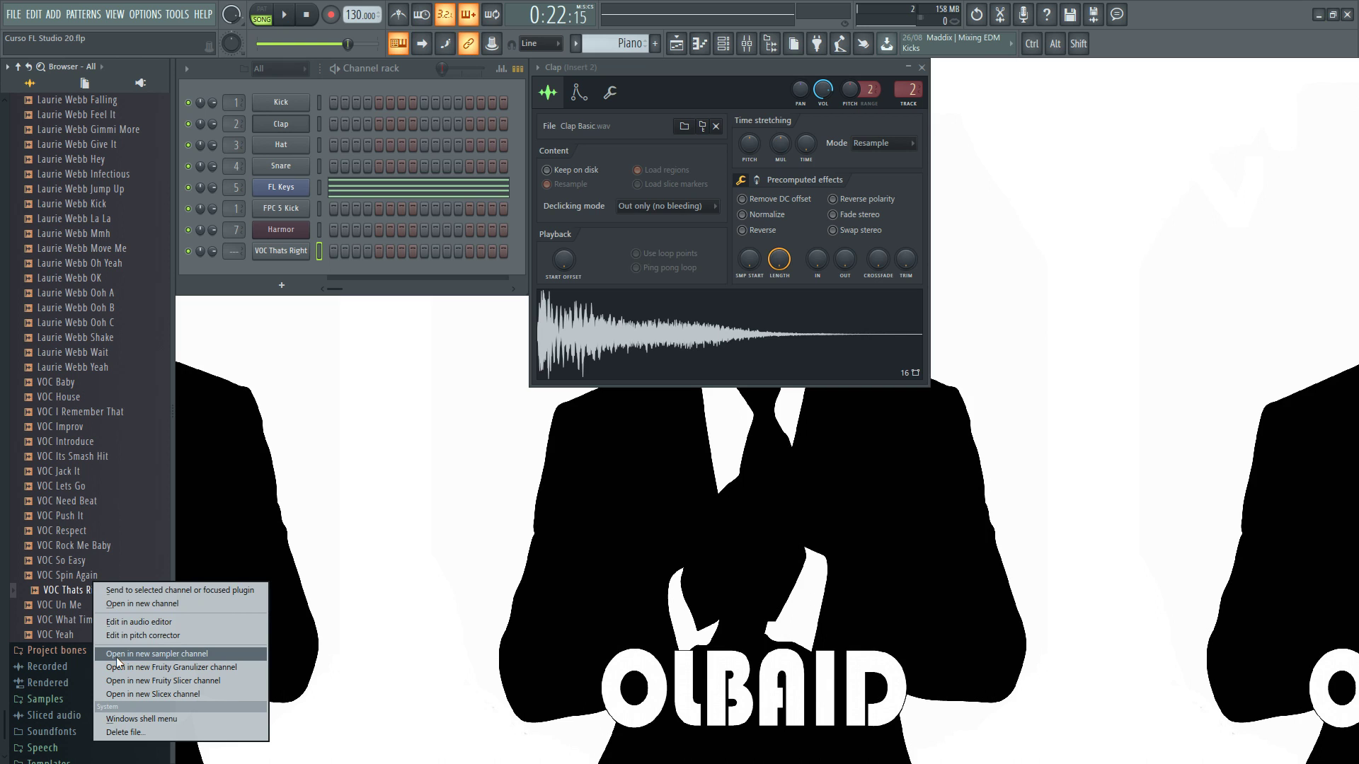
click(172, 652)
drag(330, 167, 793, 351)
- Compare the settings of both VOC Thats Right channels, keeping the first channel's window open over the workspace
click(280, 252)
drag(430, 152, 758, 70)
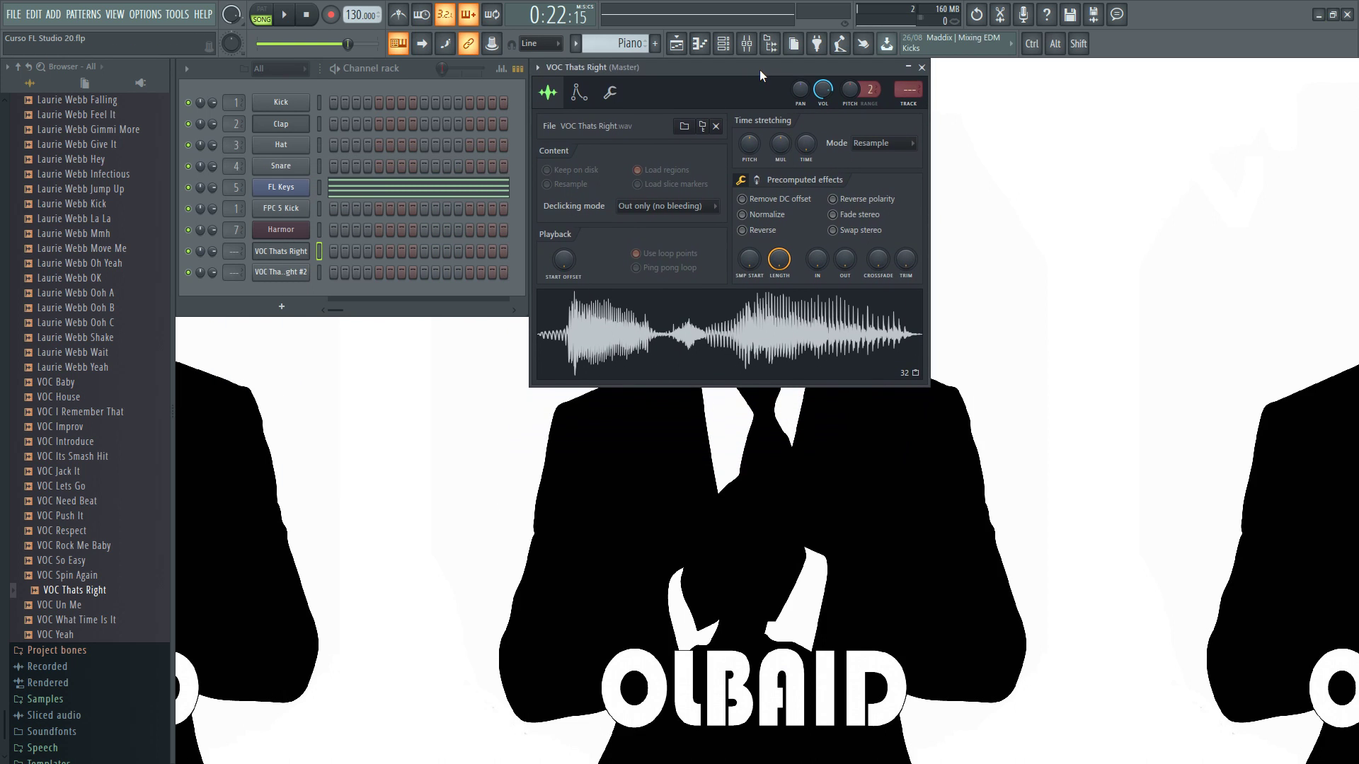
click(304, 272)
drag(749, 342, 613, 67)
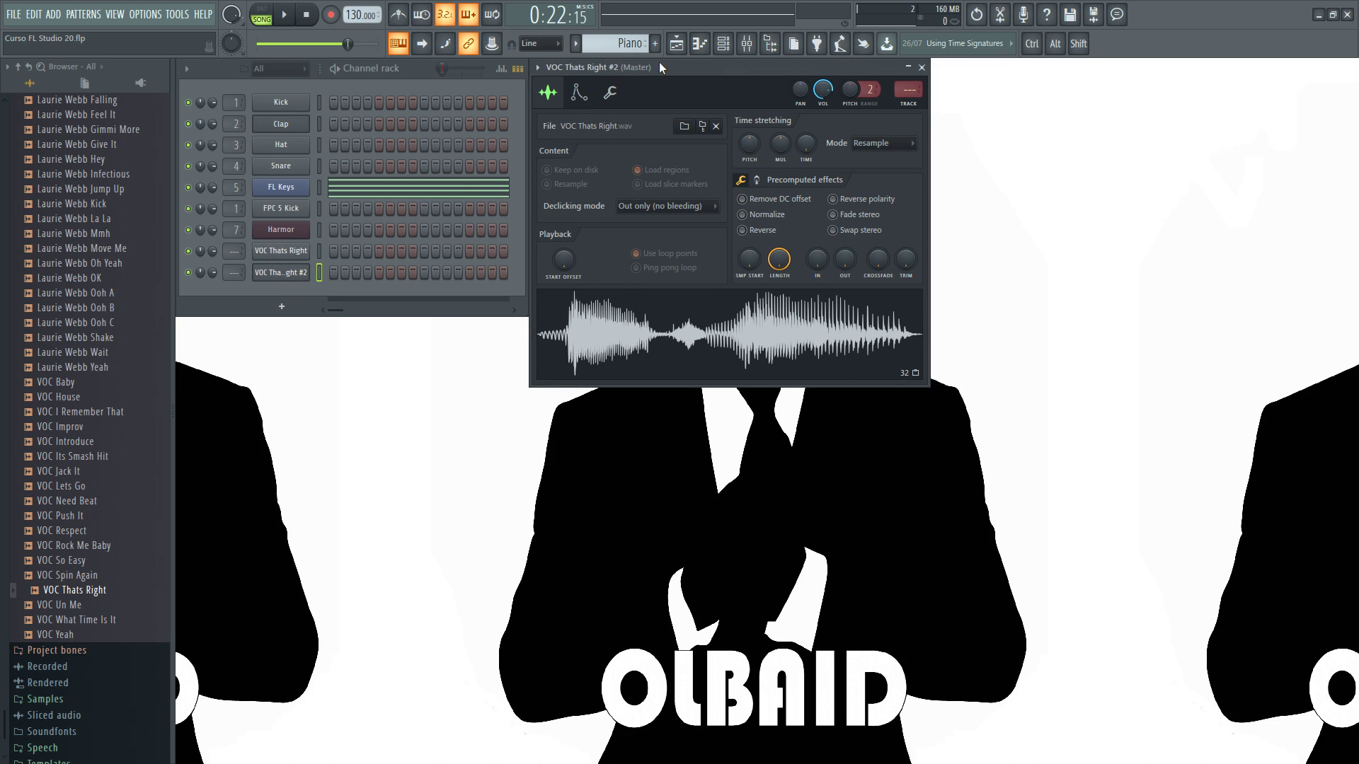
click(301, 256)
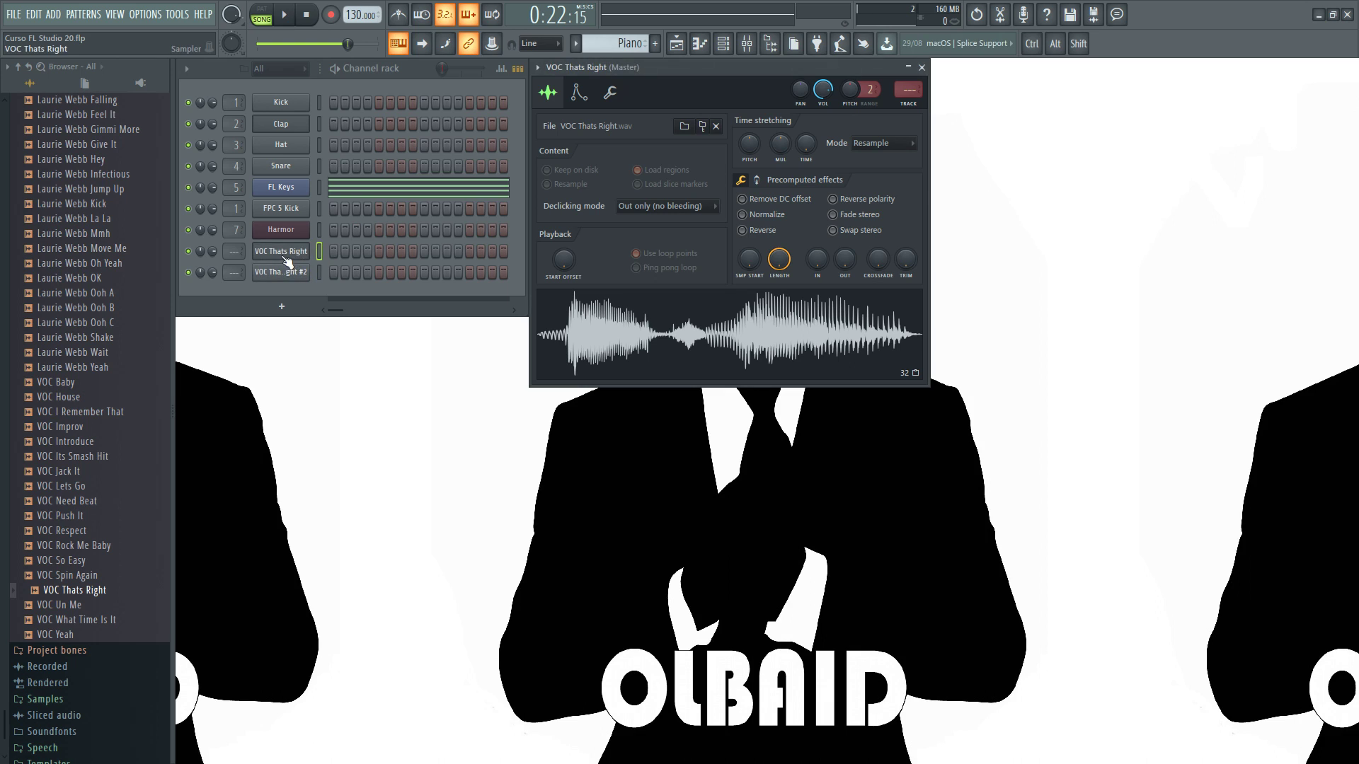
drag(699, 67, 639, 229)
click(922, 68)
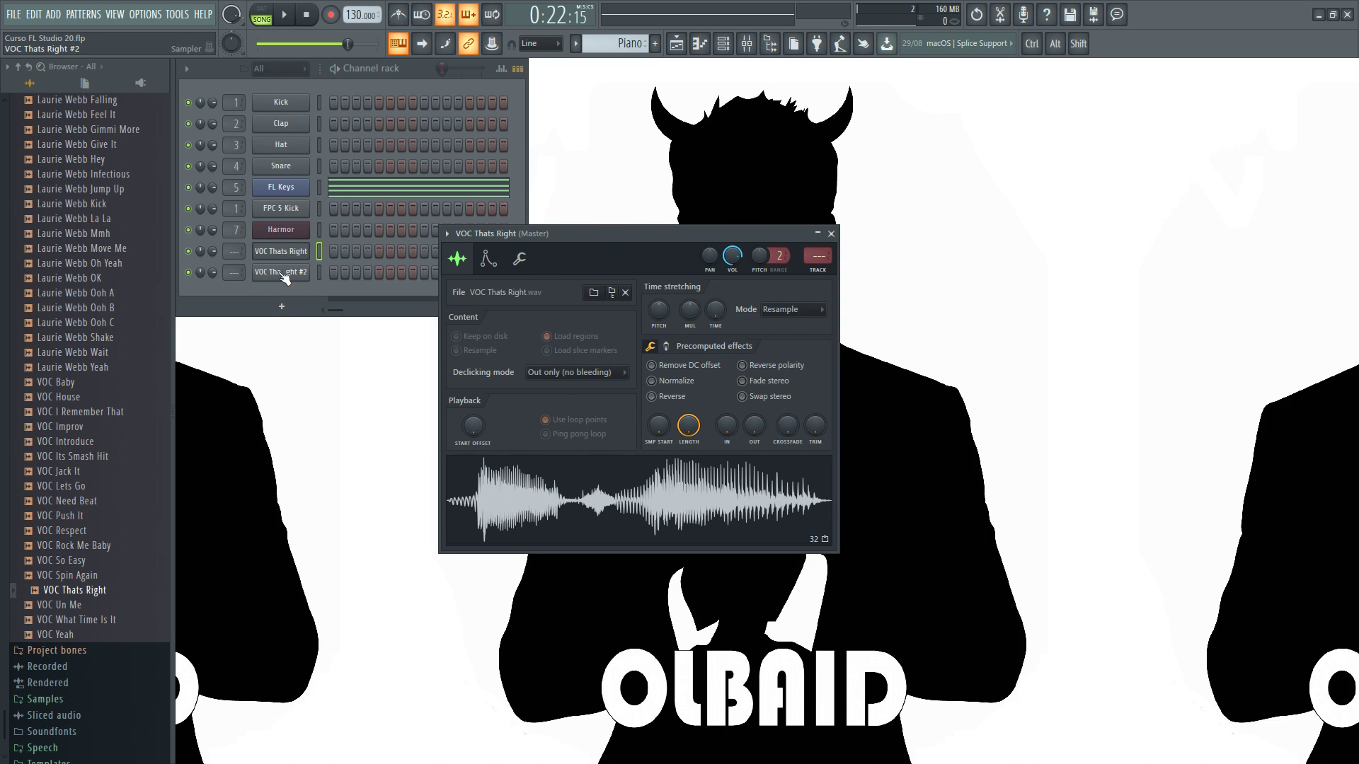
- Audition the VOC Thats Right channel with Keep on disk enabled and save the project
click(72, 591)
click(637, 491)
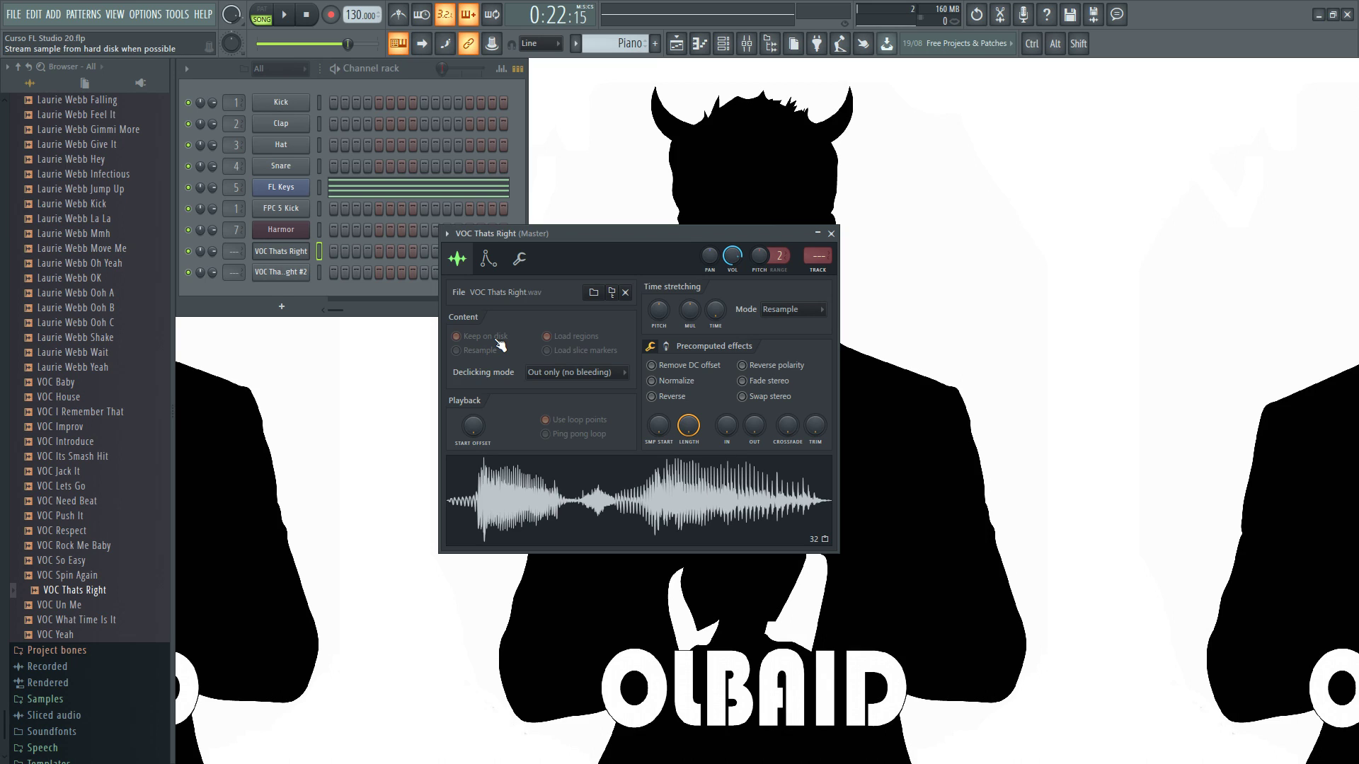
key(ctrl+s)
drag(591, 234, 560, 224)
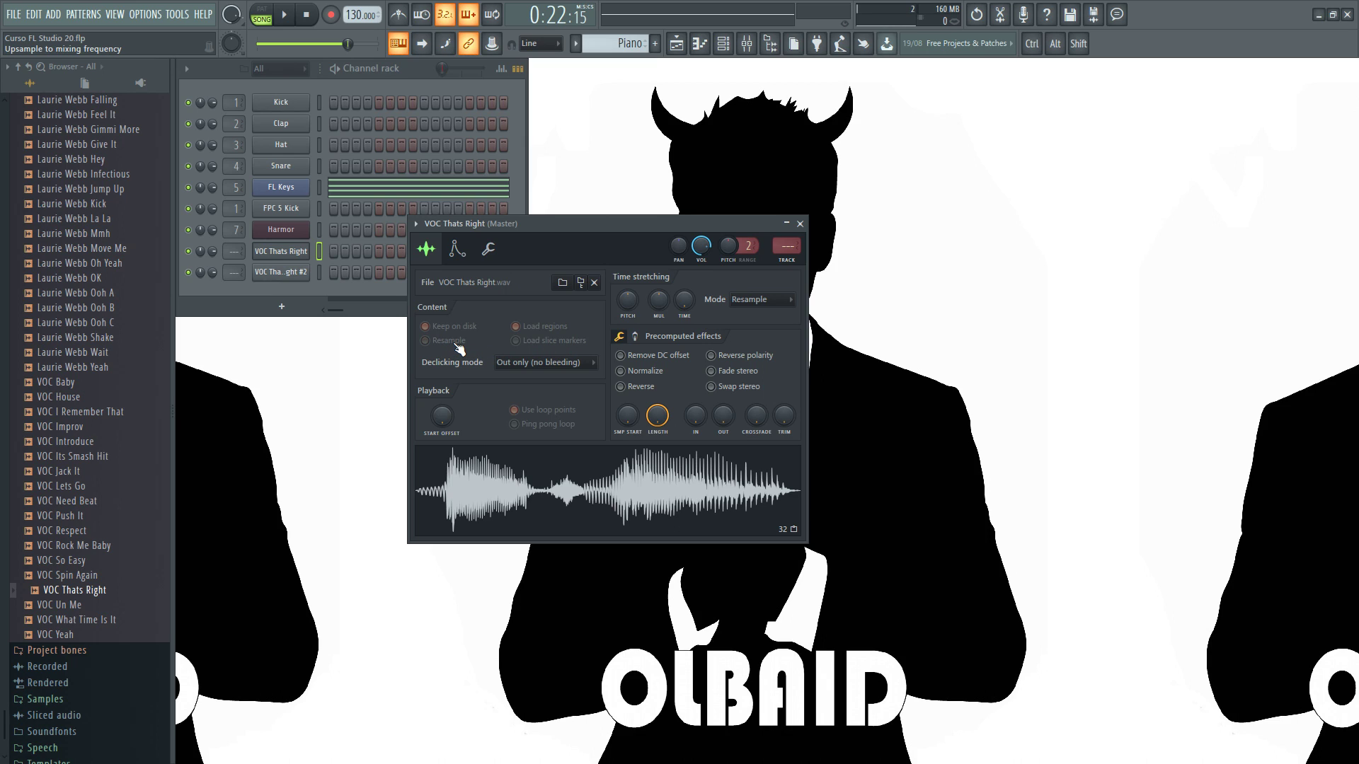
drag(537, 227, 533, 233)
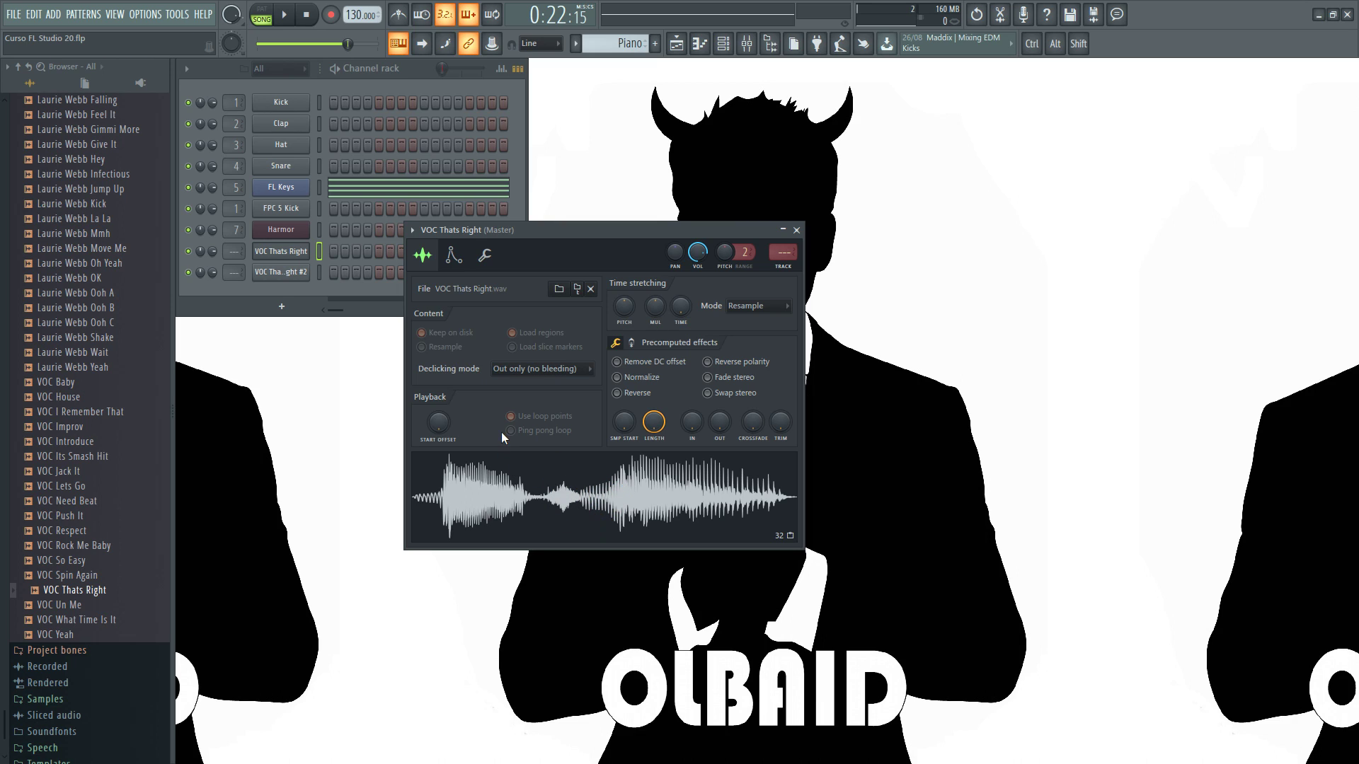
- Try the Start Offset control, check the channel's volume envelope settings and return to the sample settings
mouse_move(438, 423)
mouse_down()
mouse_move(438, 397)
mouse_move(438, 457)
mouse_up()
mouse_move(441, 427)
mouse_down()
mouse_move(441, 411)
mouse_move(439, 427)
mouse_up()
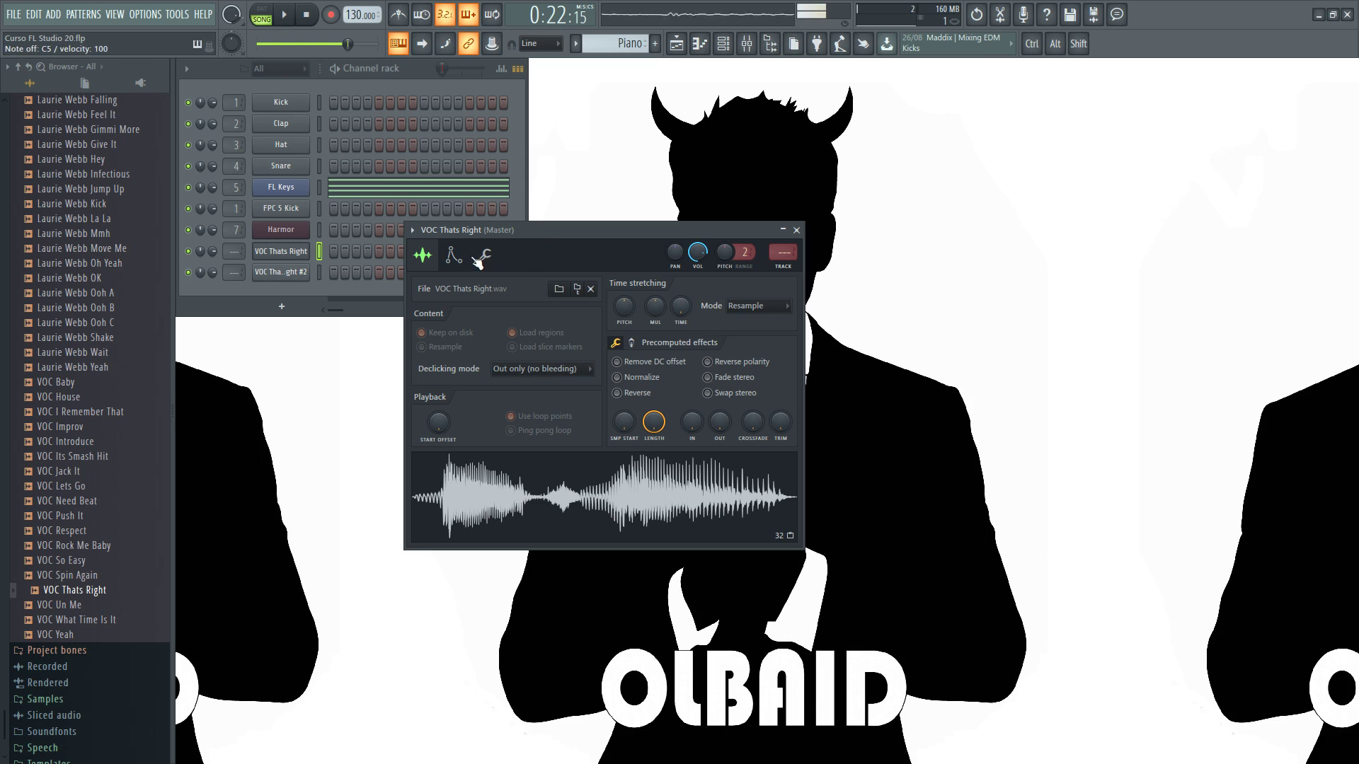
click(453, 255)
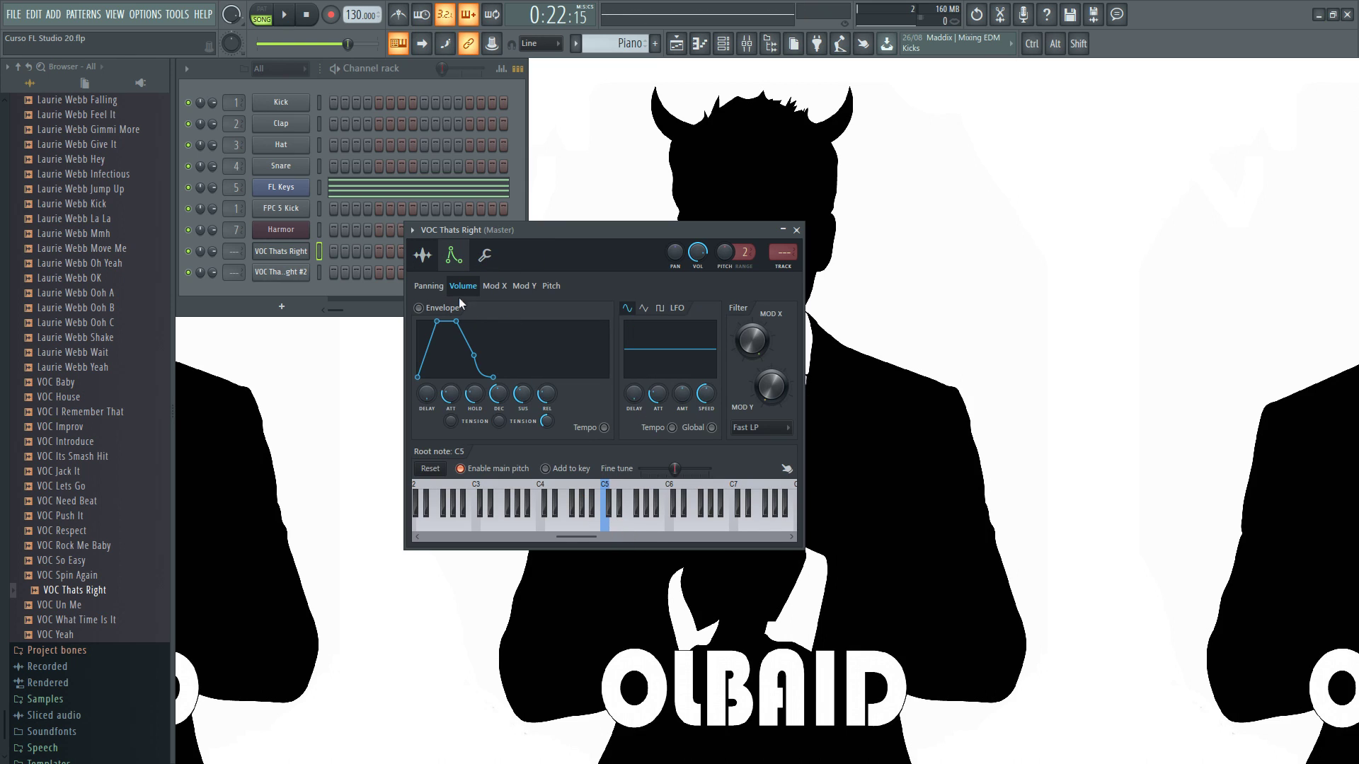
click(423, 255)
click(527, 509)
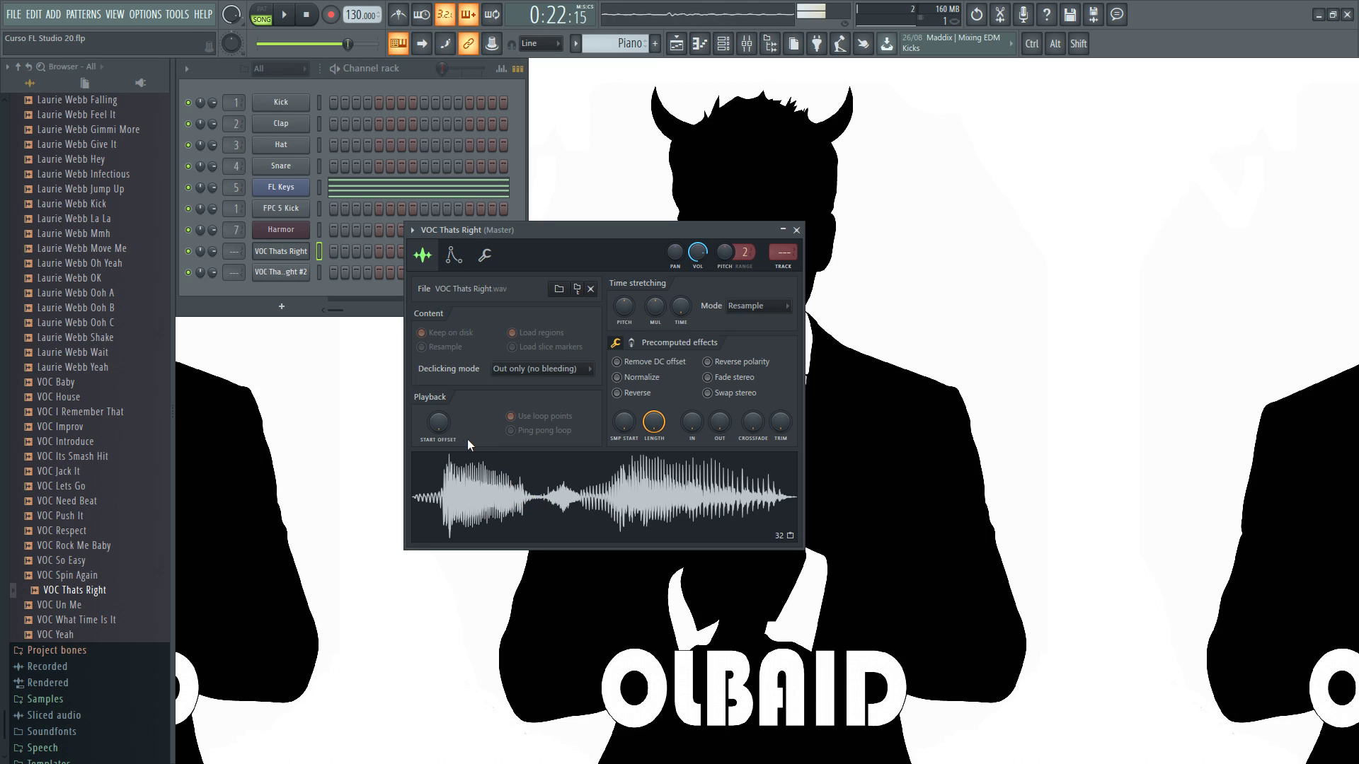
- Keep the Start Offset at its minimum and play the VOC Thats Right sample repeatedly at C5
mouse_move(438, 428)
mouse_down()
mouse_move(438, 394)
mouse_move(439, 446)
mouse_up()
key(q)
key(q)
key(q)
key(q)
key(q)
key(q)
key(q)
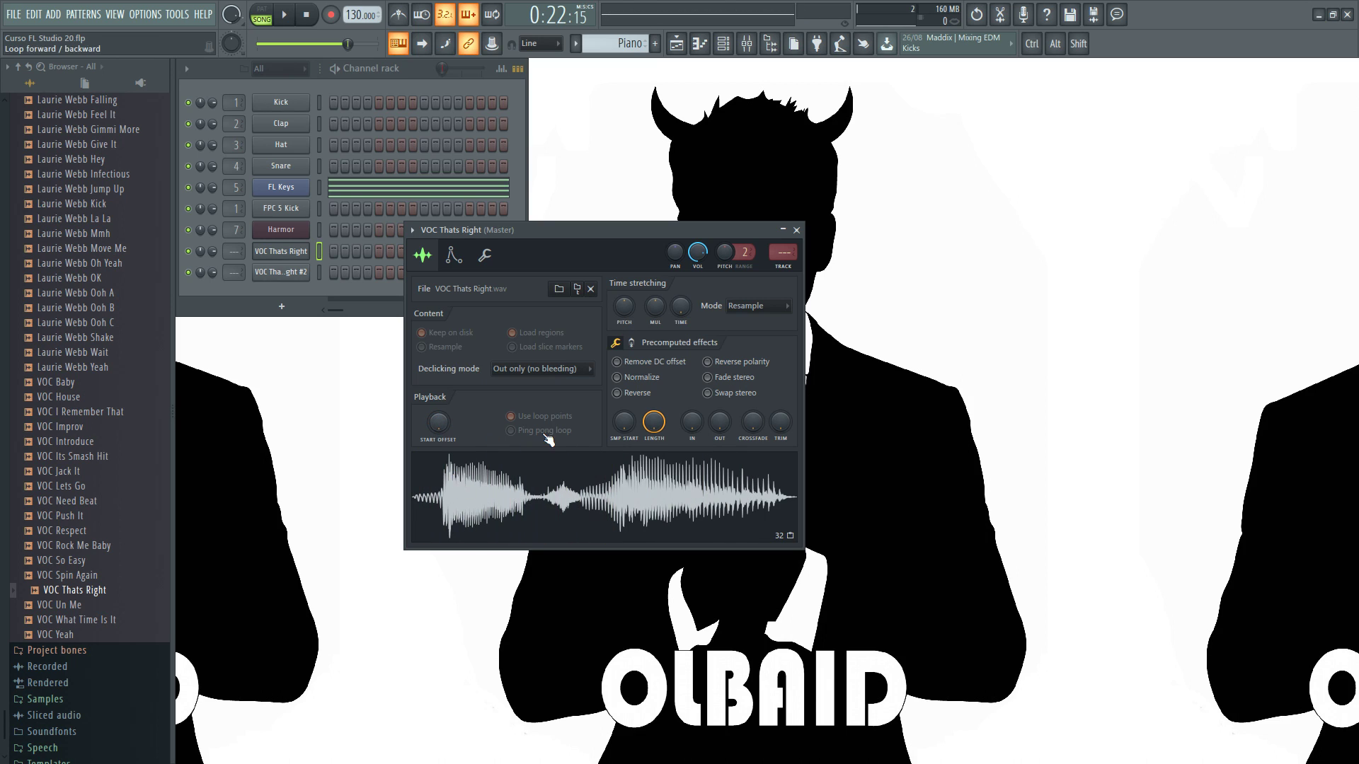
- Try moving the Start Offset of VOC Thats Right into the first word of the waveform, then reset it
drag(443, 430, 444, 414)
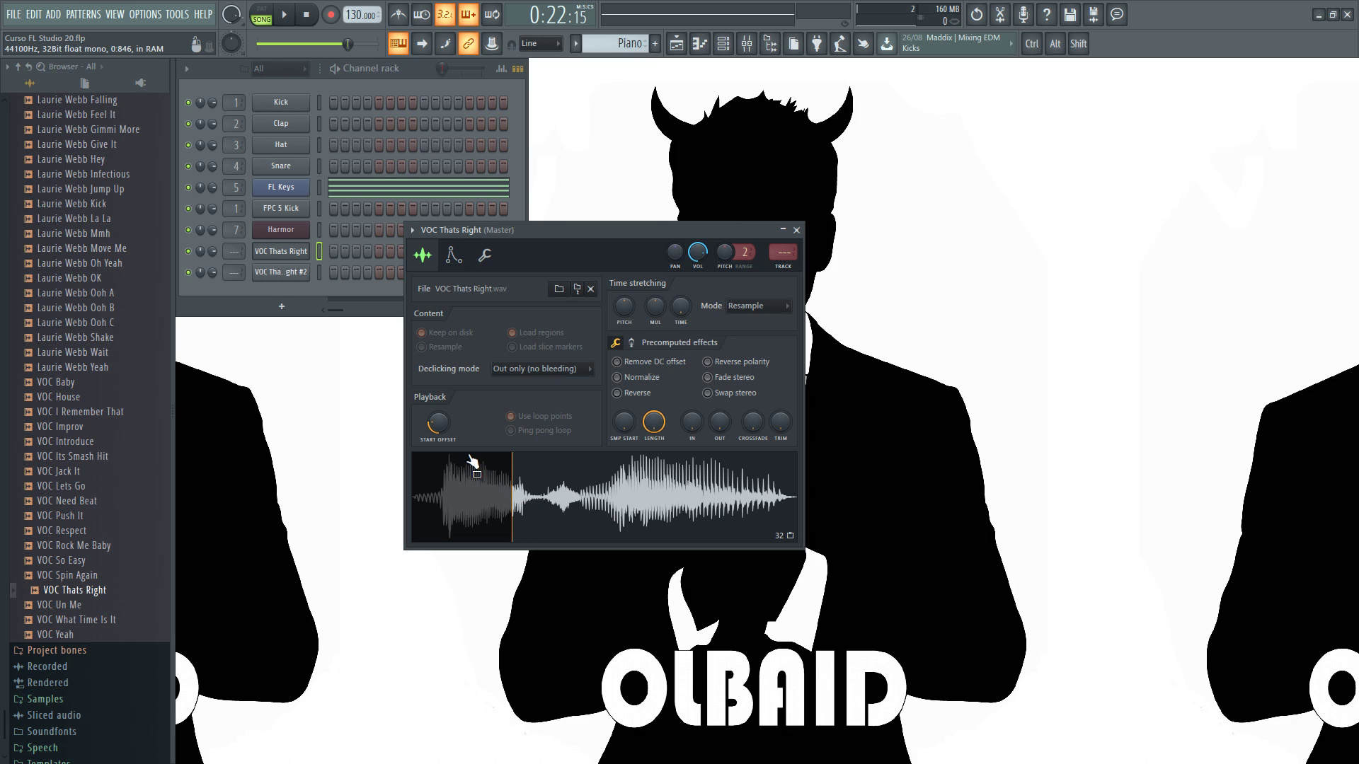
drag(439, 423, 445, 426)
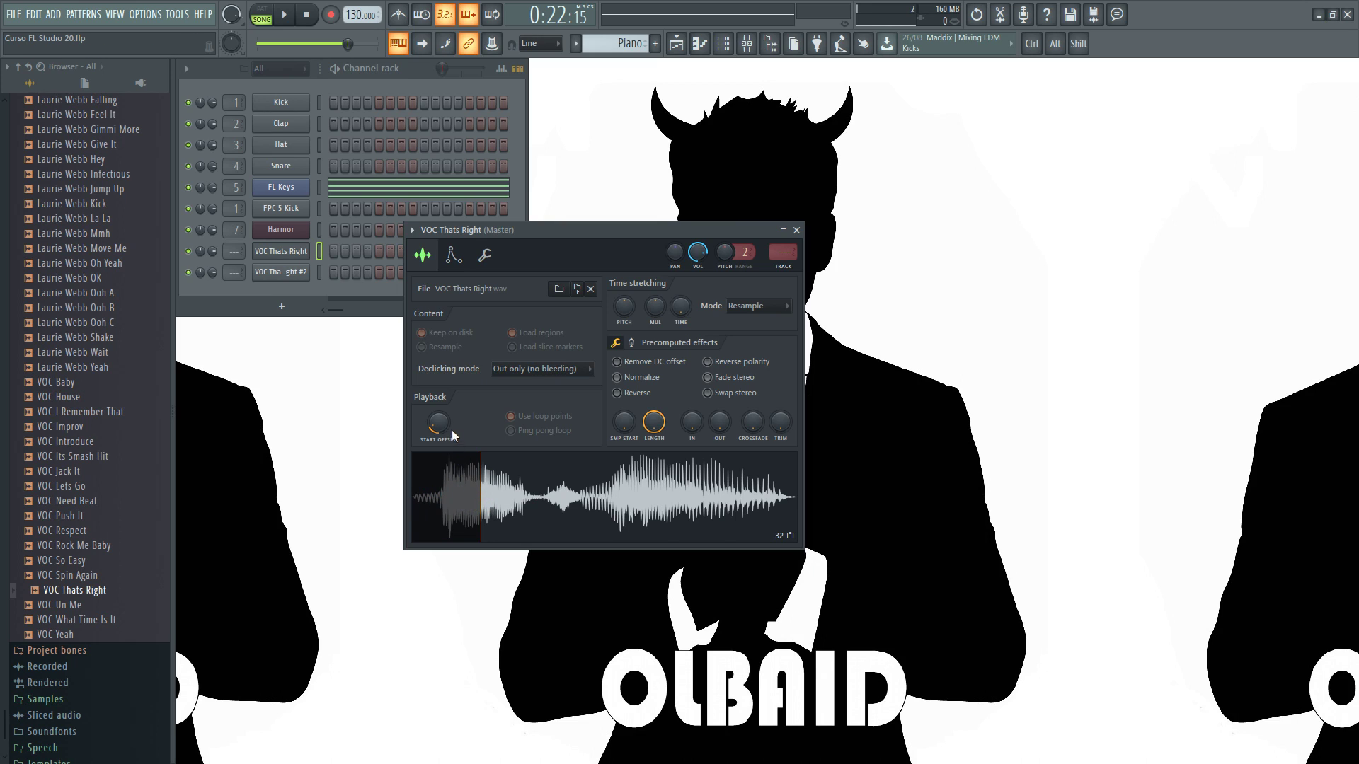
drag(439, 426, 443, 387)
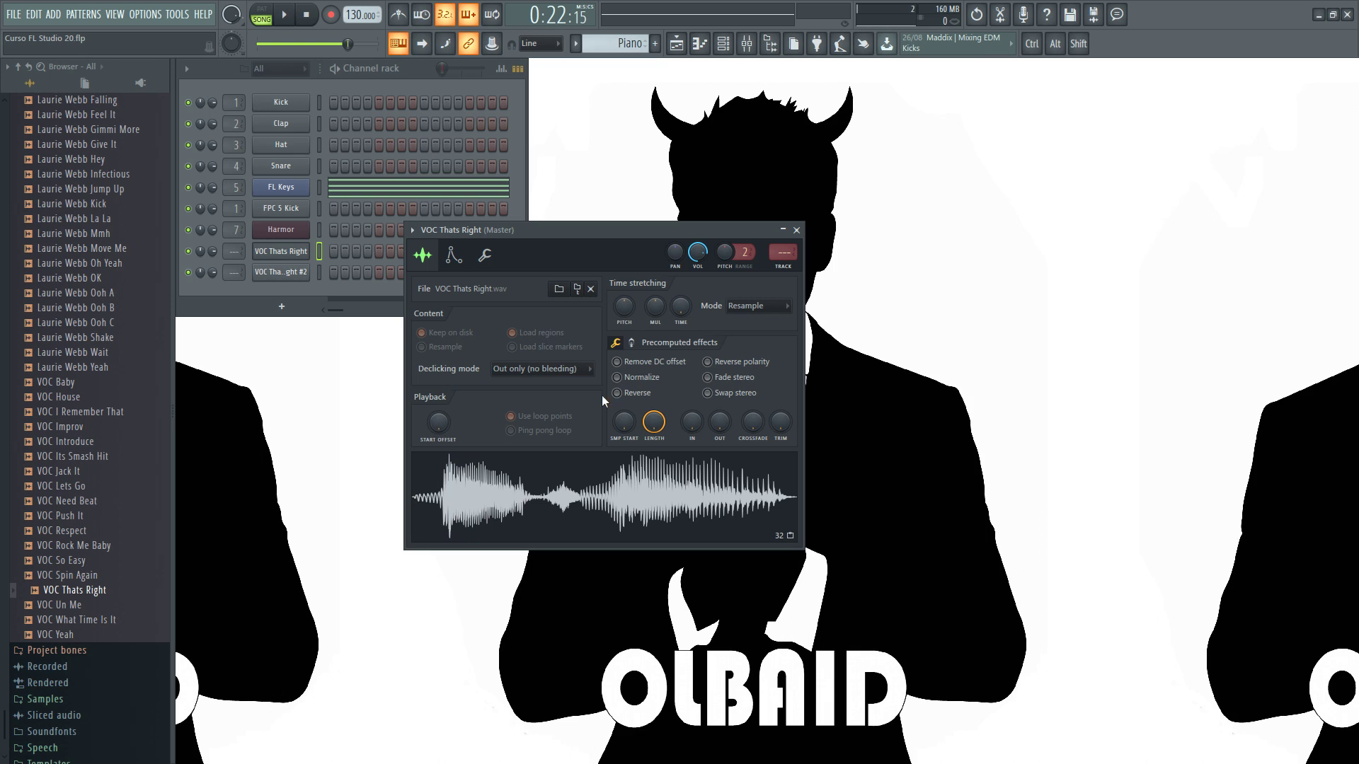
- Try trimming the beginning of the VOC Thats Right sample with the SMP START effect, then reset it
mouse_move(629, 425)
mouse_down()
mouse_move(629, 409)
mouse_move(630, 426)
mouse_up()
mouse_move(626, 424)
mouse_down()
mouse_move(625, 408)
mouse_move(623, 446)
mouse_up()
drag(626, 426, 627, 422)
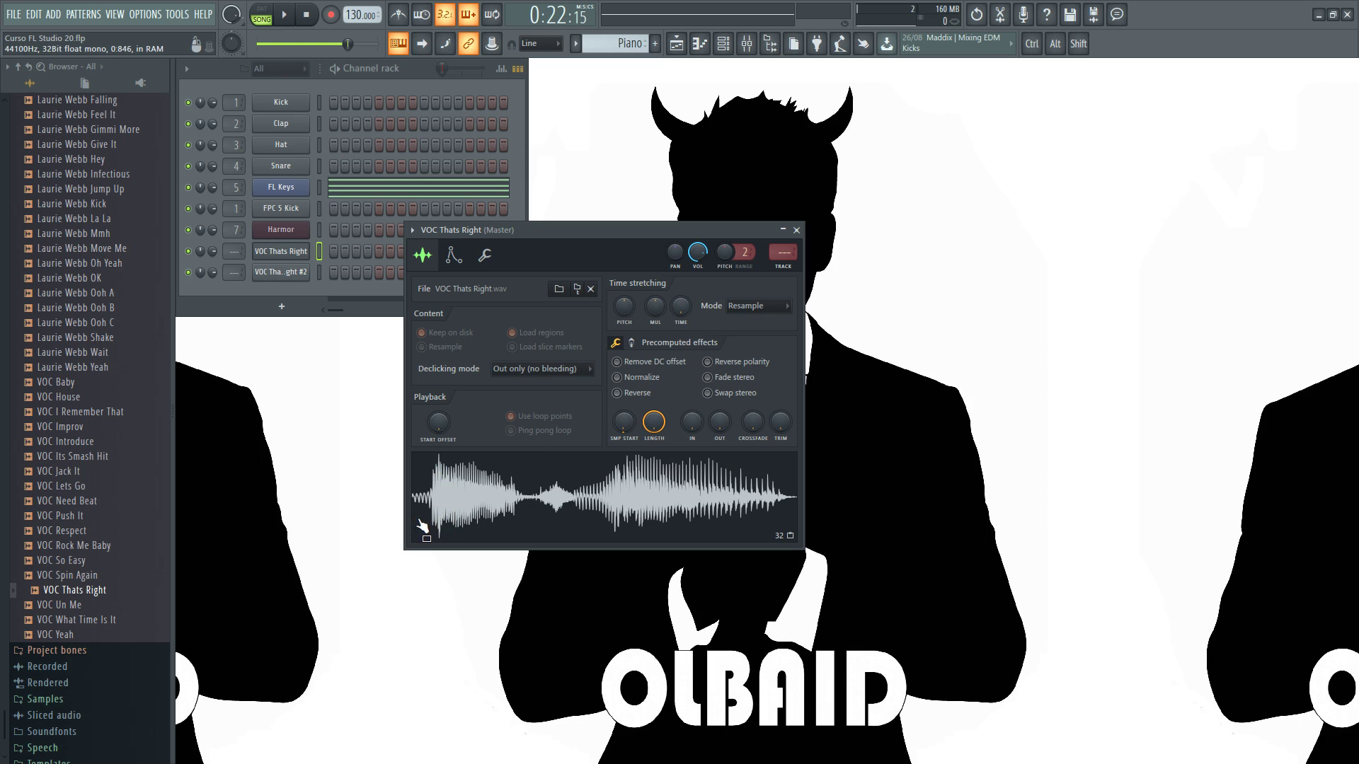
drag(621, 426, 626, 417)
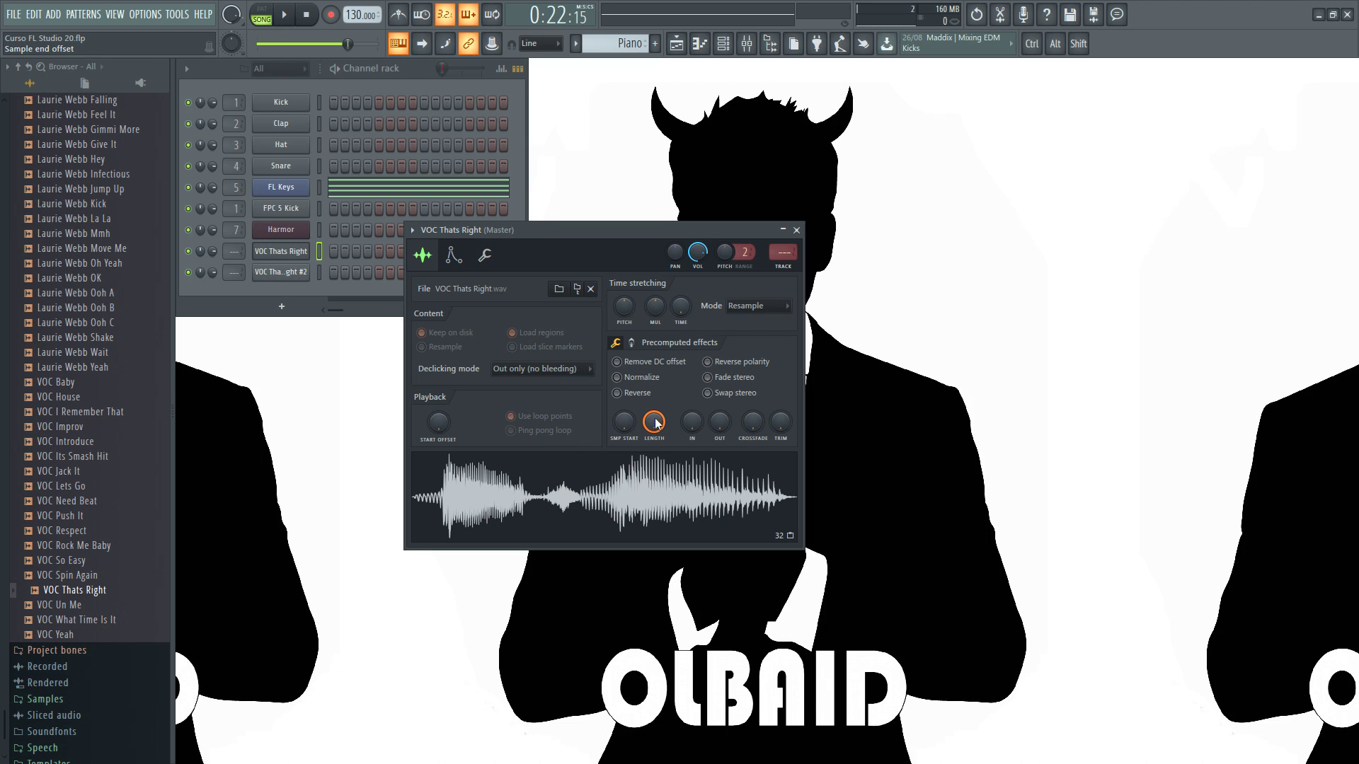
- Try the LENGTH effect on the VOC Thats Right sample while playing it at C5, then restore the full length
mouse_move(656, 422)
mouse_down()
mouse_move(654, 453)
mouse_move(652, 396)
mouse_up()
key(q)
key(q)
key(q)
key(q)
key(q)
key(q)
mouse_move(655, 430)
mouse_down()
mouse_move(655, 446)
mouse_move(654, 429)
mouse_up()
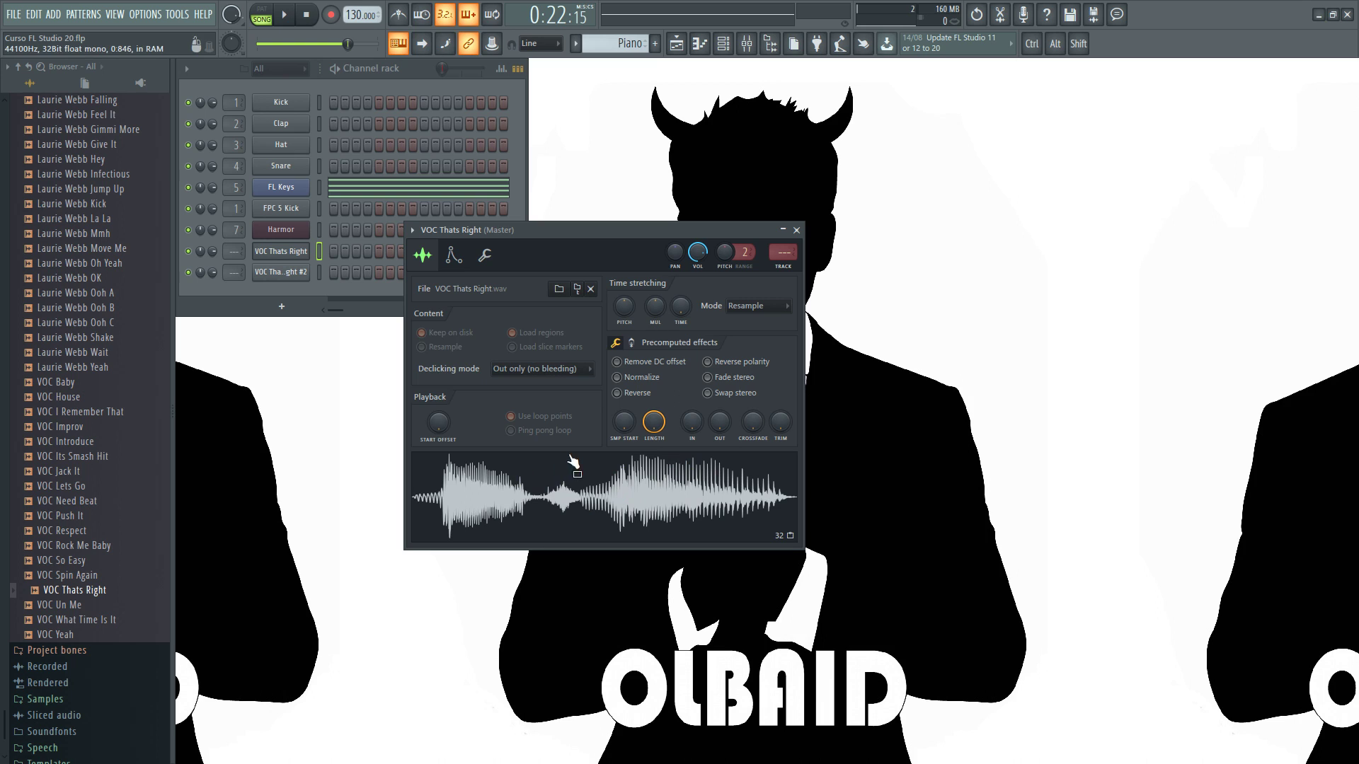
- Try fading out the end of the VOC Thats Right sample with the OUT effect, then reset the fade
mouse_move(623, 423)
mouse_down()
mouse_move(623, 404)
mouse_move(654, 425)
mouse_move(624, 446)
mouse_move(646, 424)
mouse_up()
drag(691, 423, 716, 406)
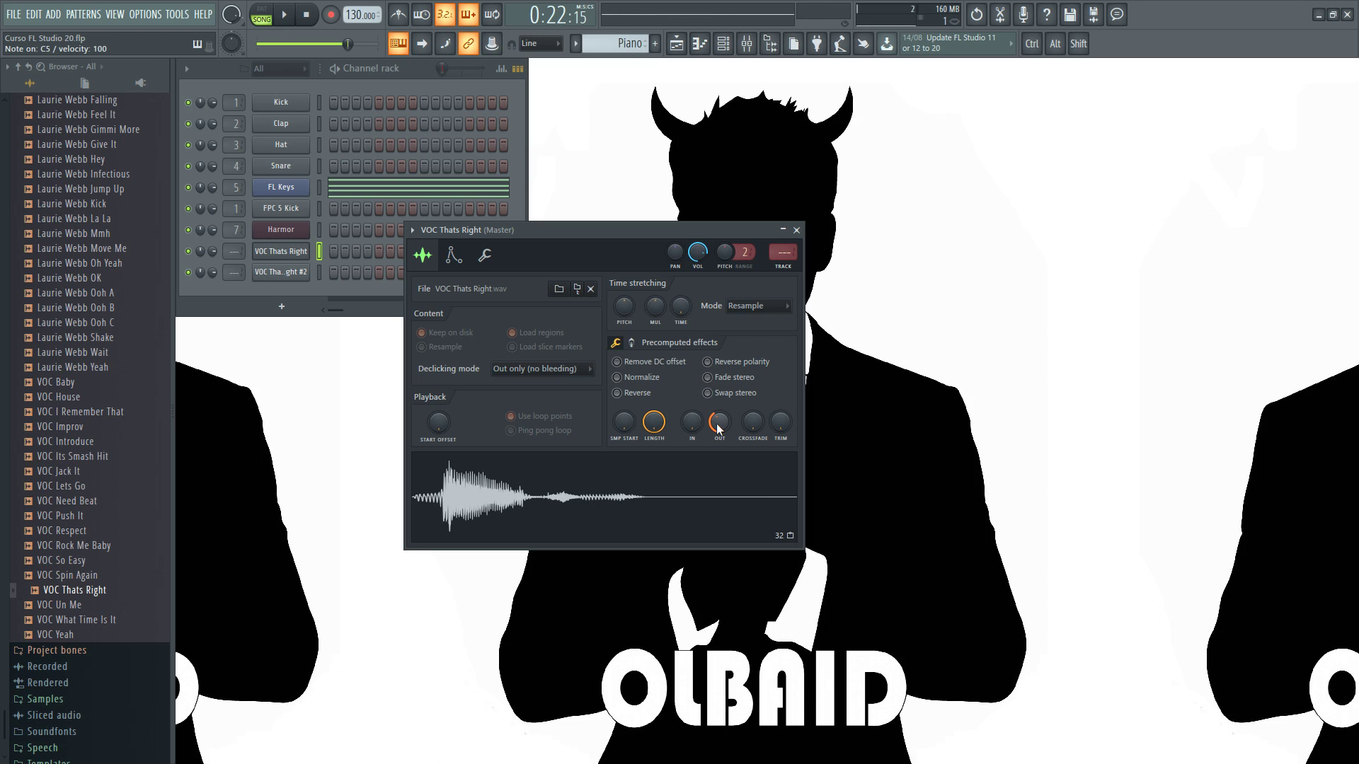
scroll(718, 425, down, 4)
scroll(717, 428, down, 2)
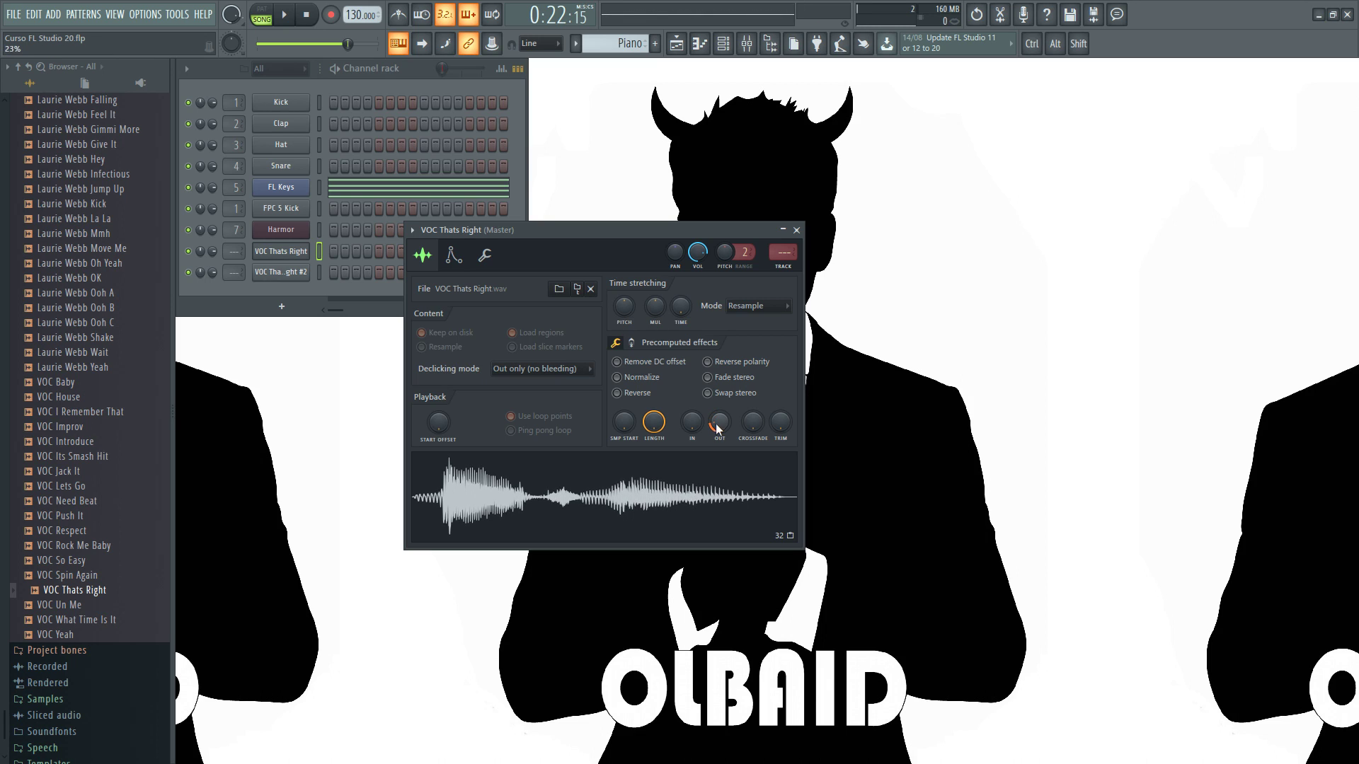
scroll(718, 427, down, 2)
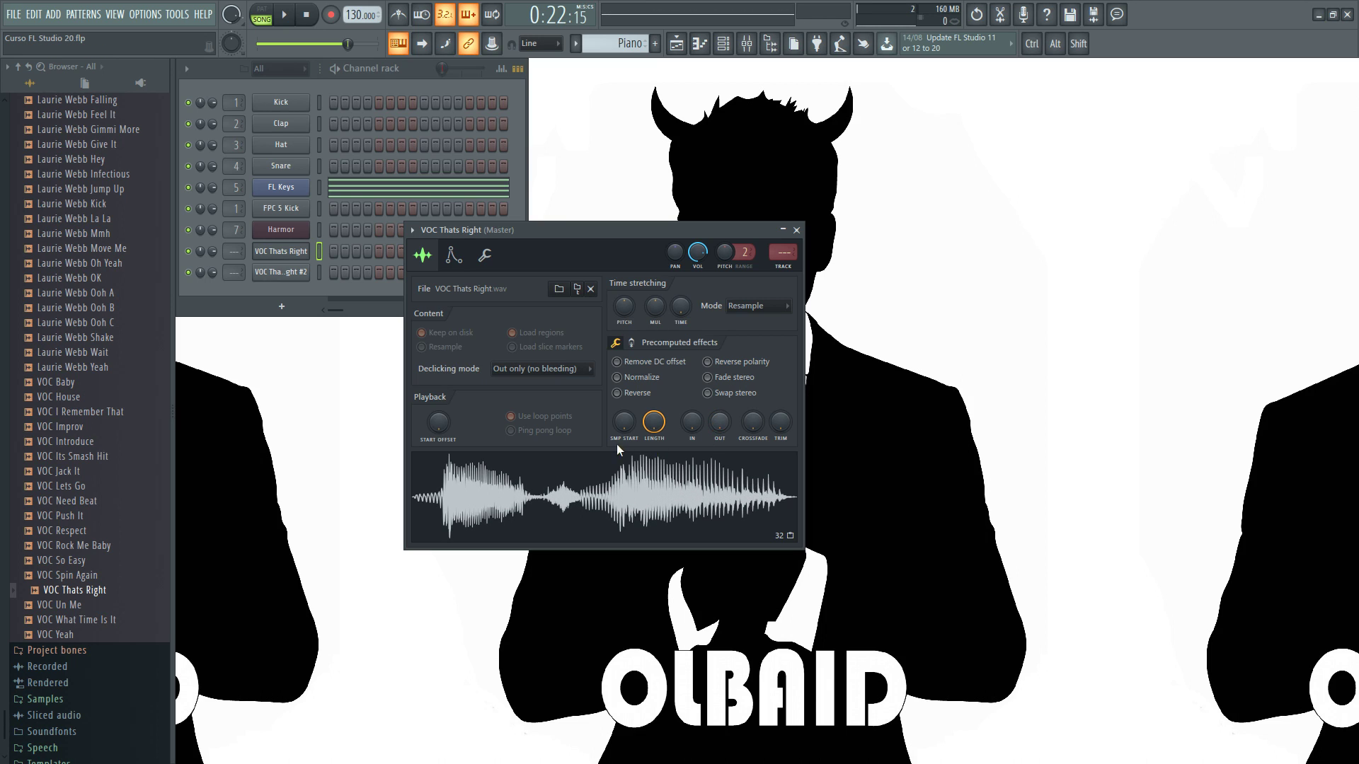
- Try cutting the first word from the VOC Thats Right sample with SMP START, then reset it
drag(622, 423, 623, 363)
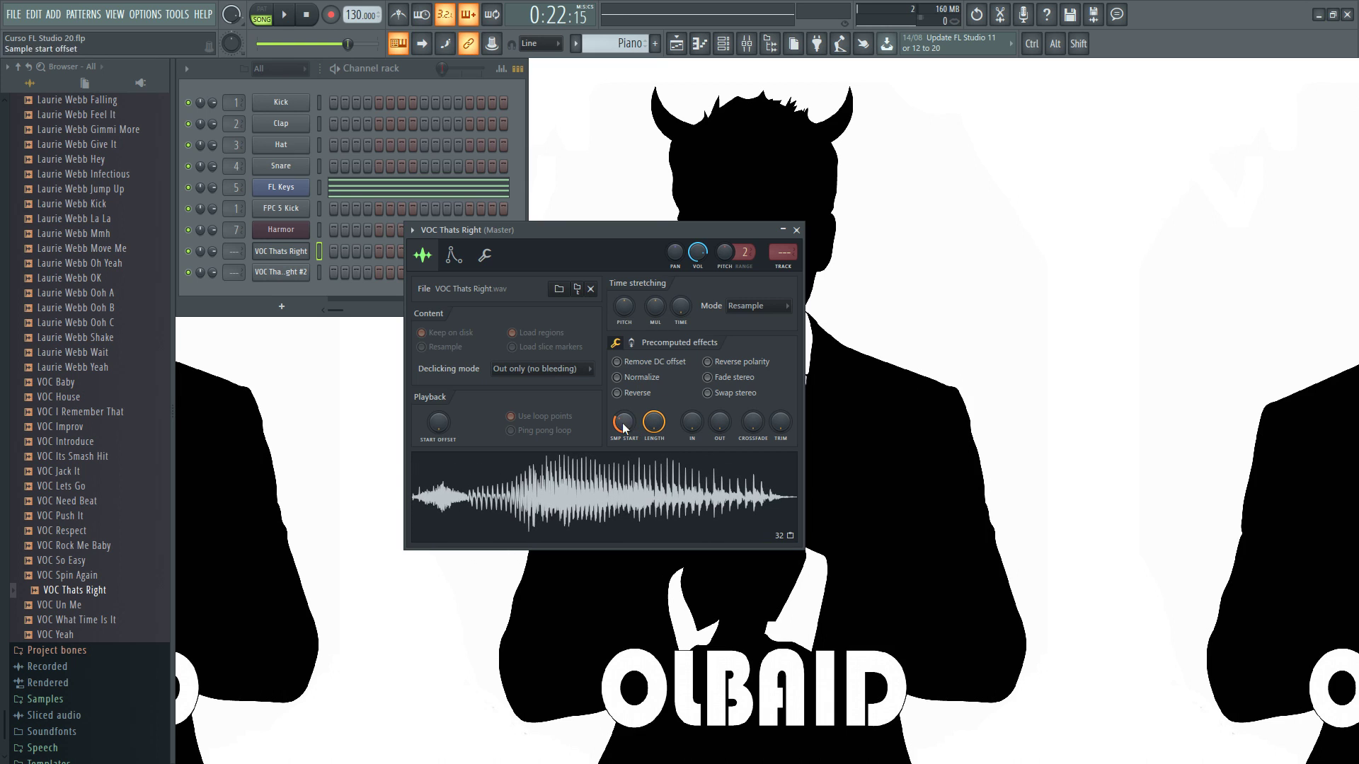
drag(693, 423, 691, 460)
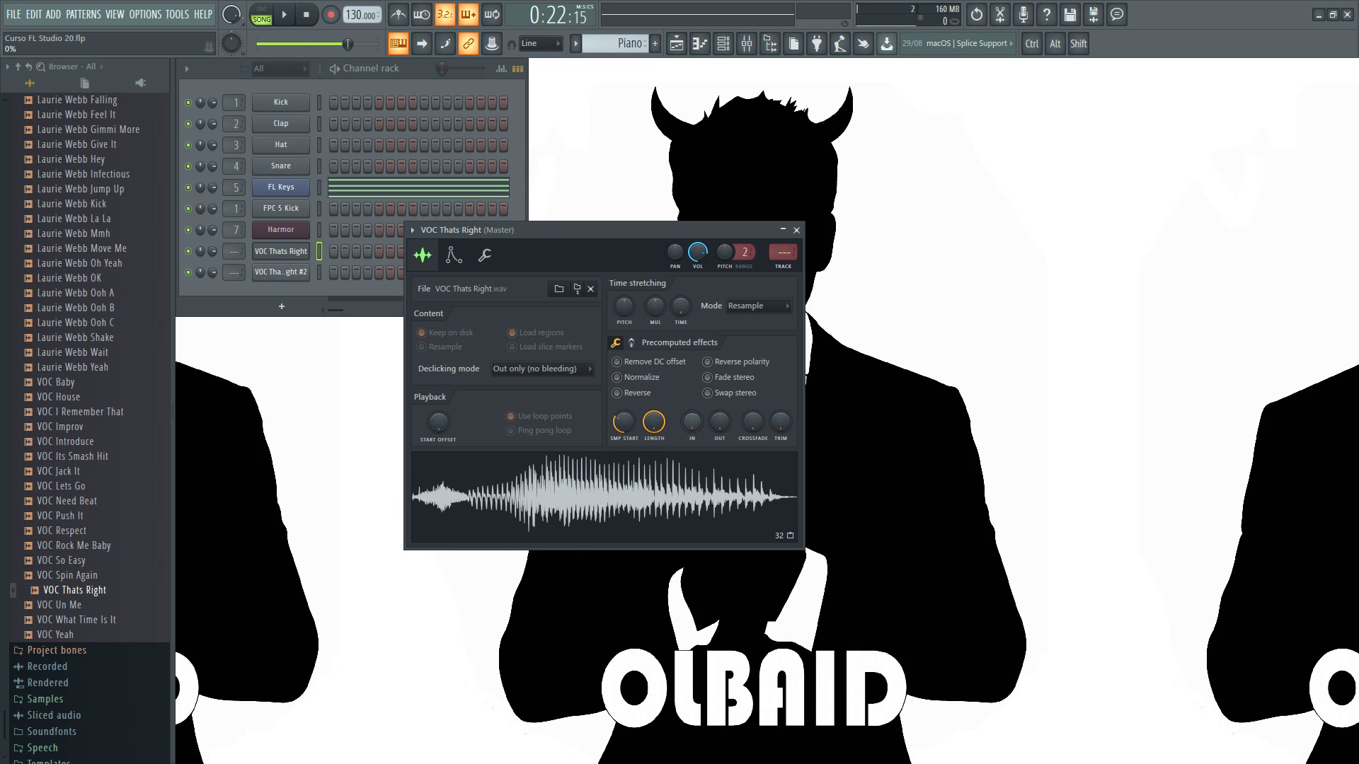
drag(623, 422, 624, 475)
- Try moving the Start Offset past the first word together with an IN fade, then reset both
drag(439, 423, 438, 378)
drag(693, 422, 692, 388)
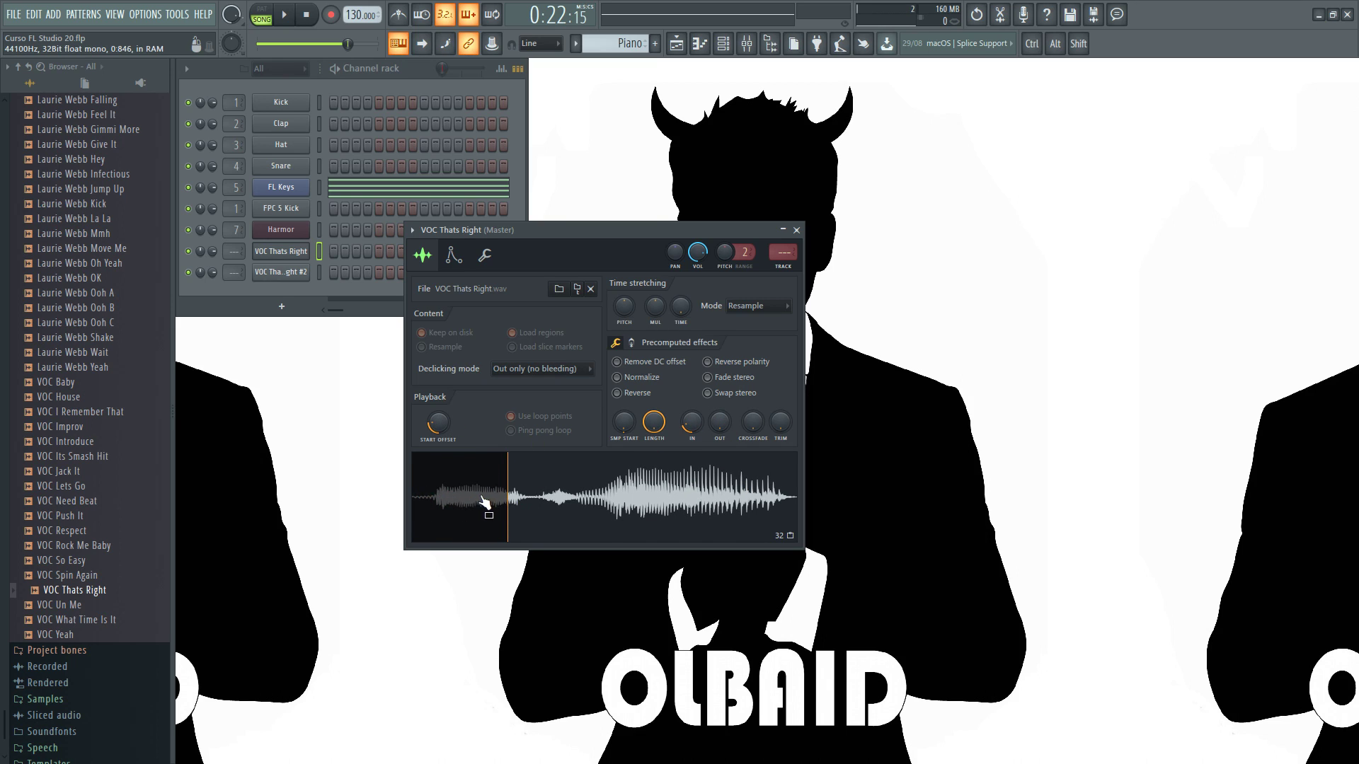
mouse_move(692, 431)
mouse_down()
mouse_move(692, 403)
mouse_move(692, 431)
mouse_up()
drag(449, 427, 449, 453)
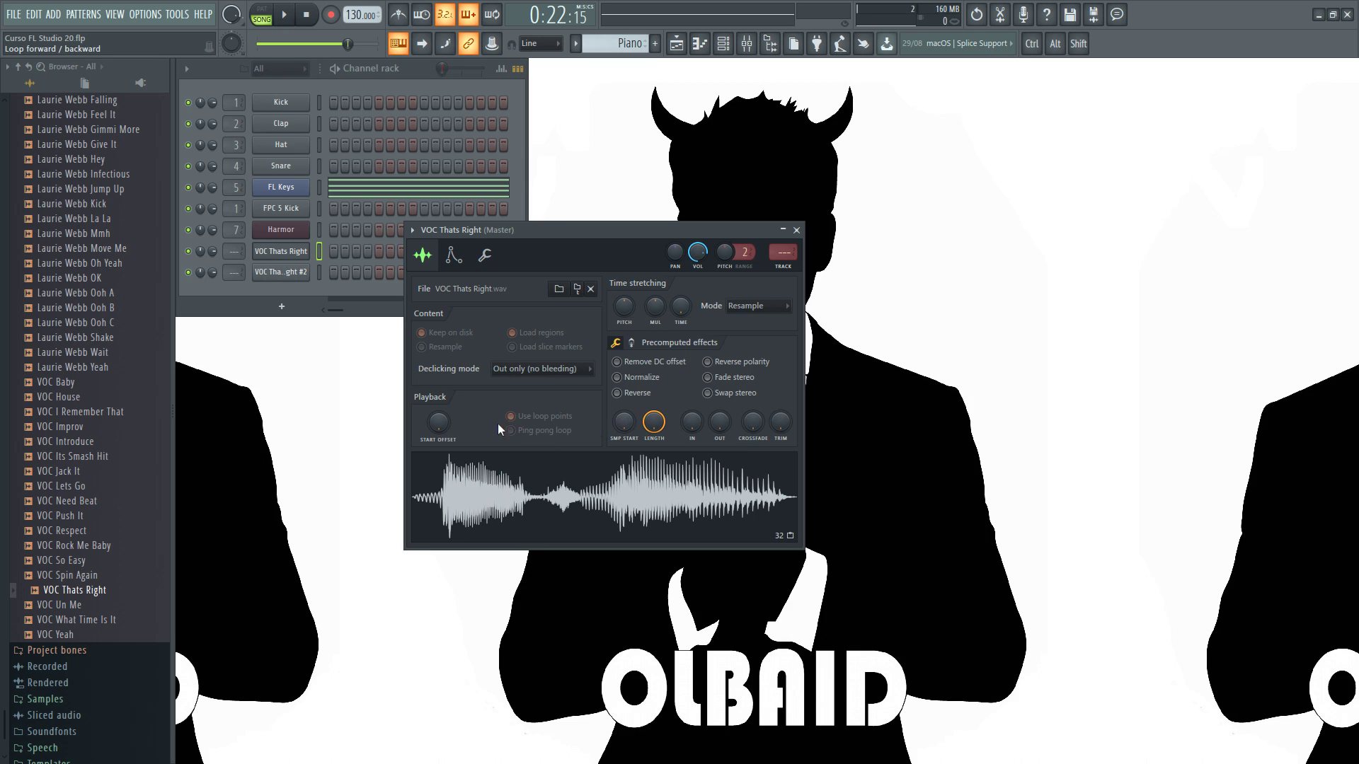
- Try different CROSSFADE amounts on VOC Thats Right, including 62%, then reset the effect to its minimum
drag(754, 423, 754, 400)
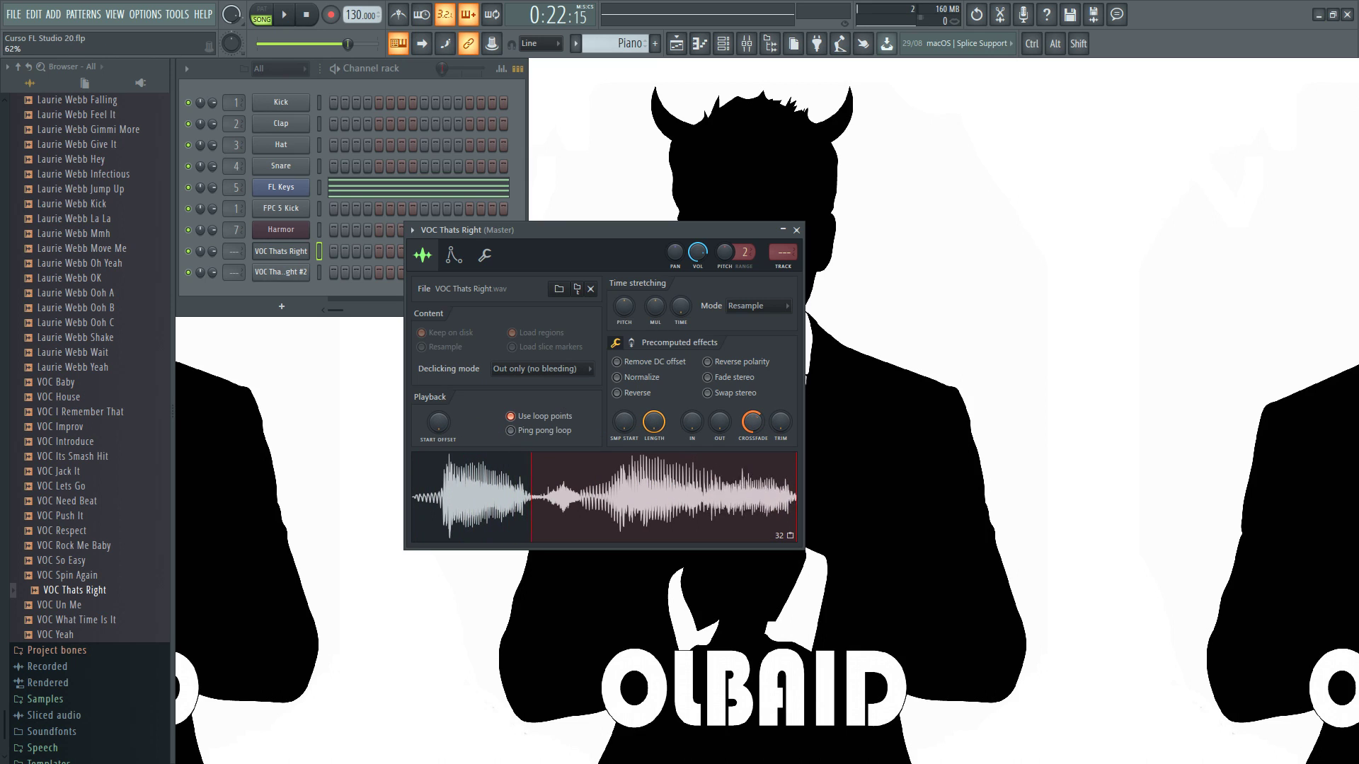
drag(753, 422, 753, 504)
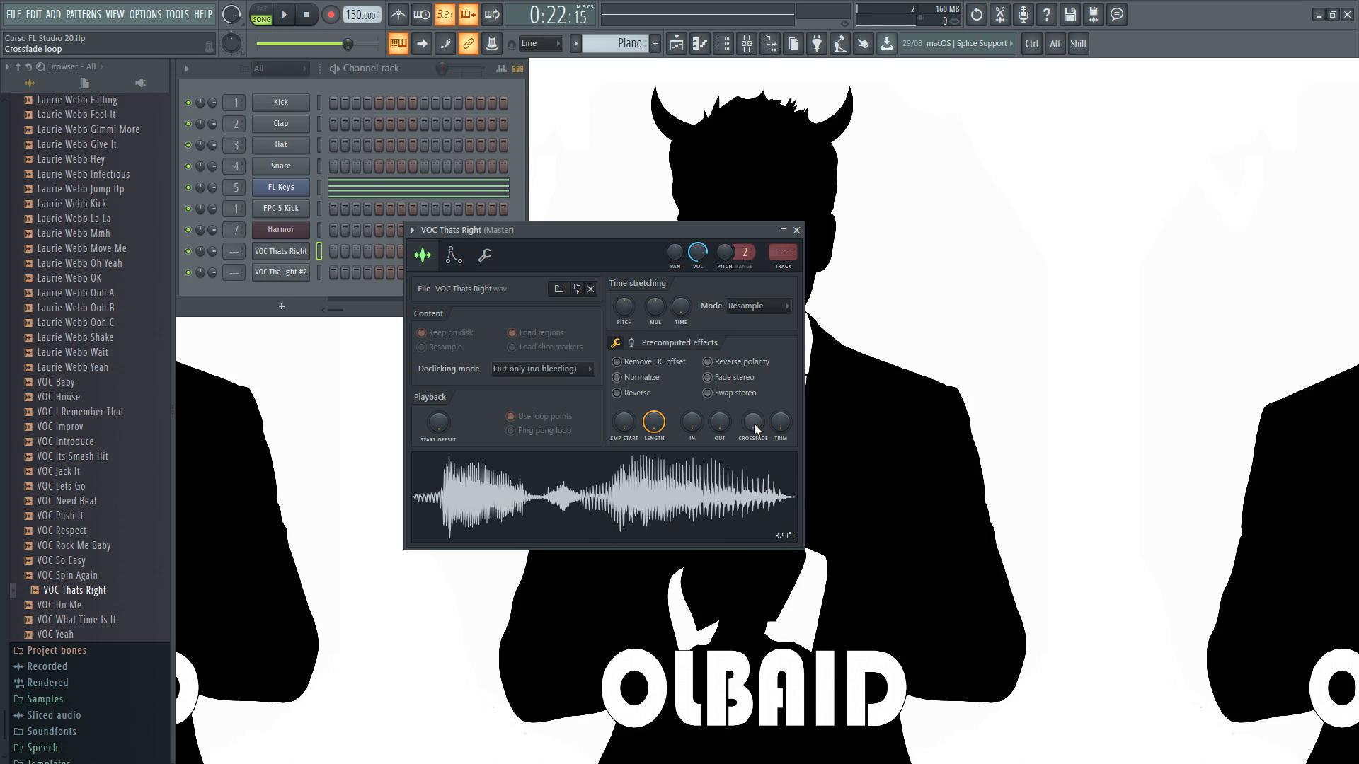
drag(748, 425, 748, 410)
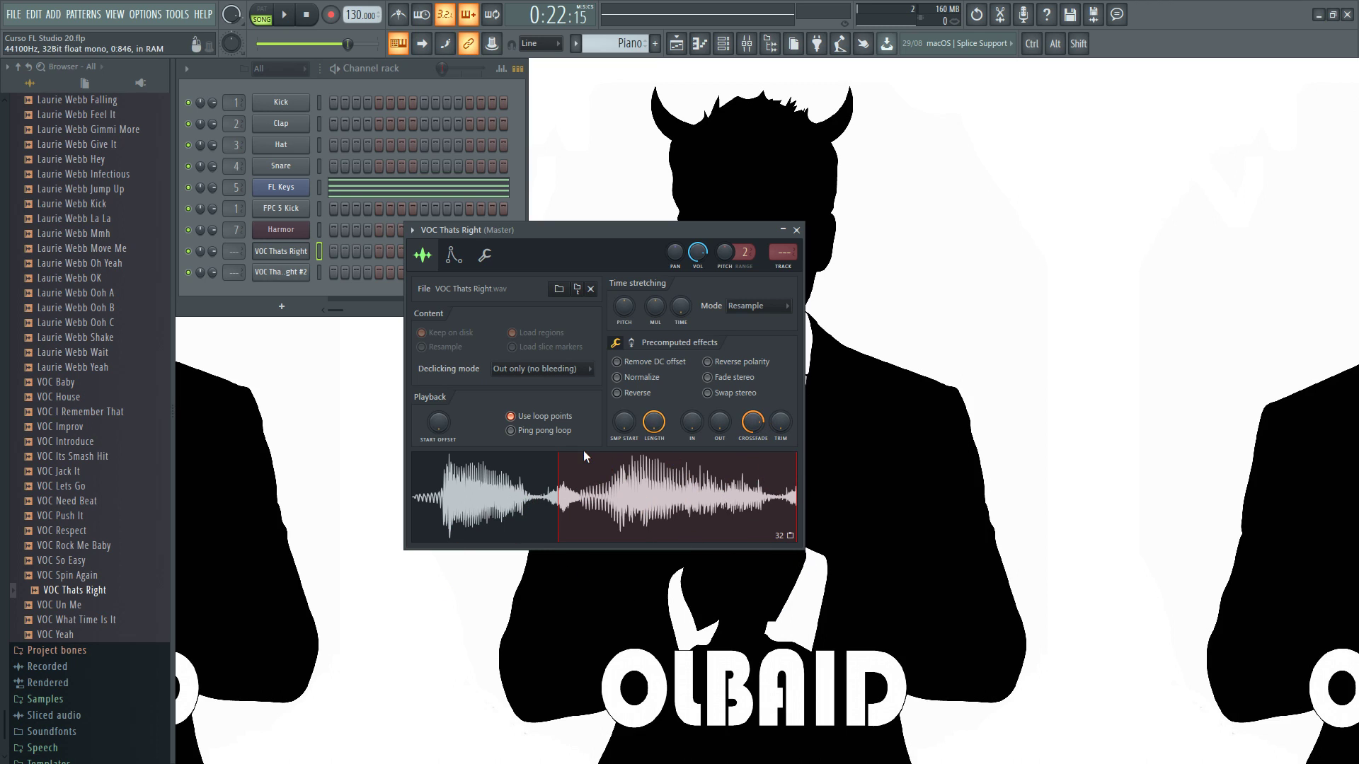
drag(752, 422, 752, 525)
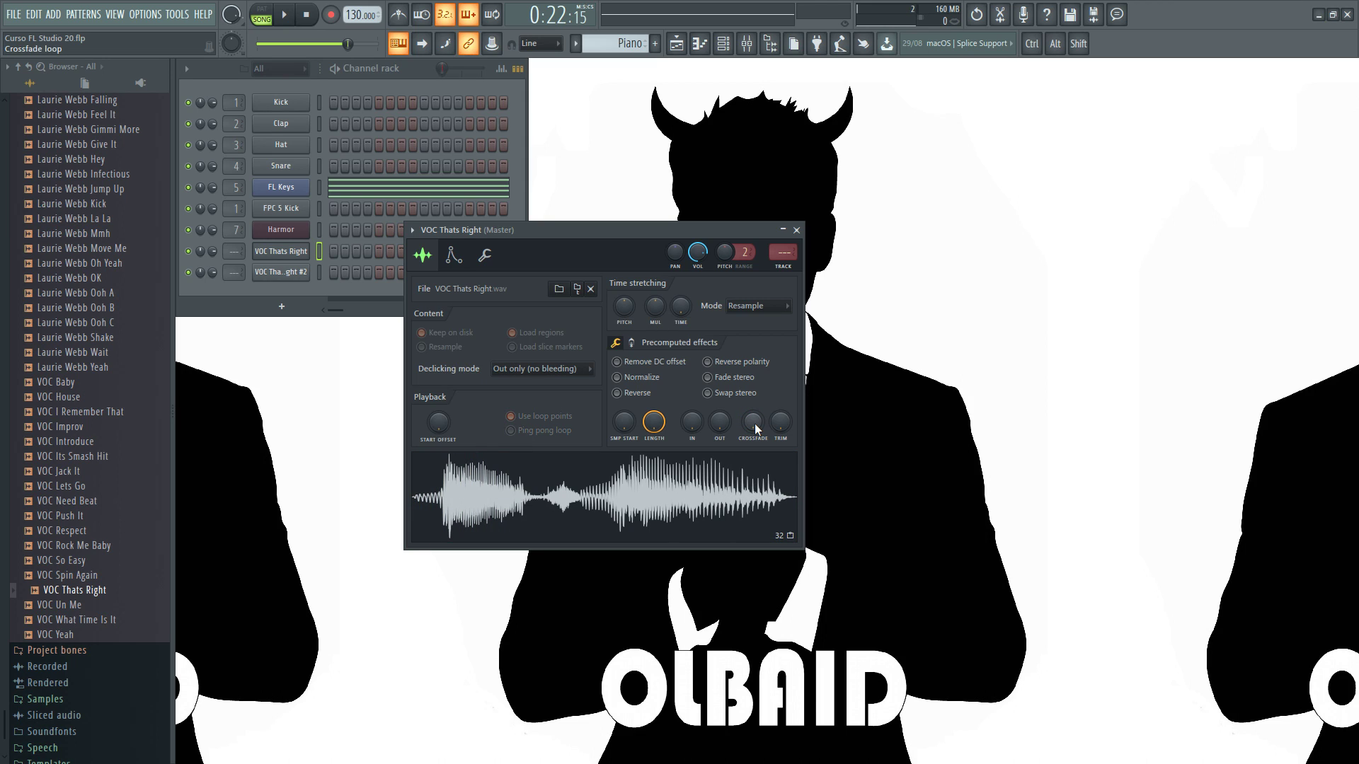
- Play the sample at C5 without crossfade, then raise CROSSFADE to compare the loop and adjust where it starts
key(q)
key(q)
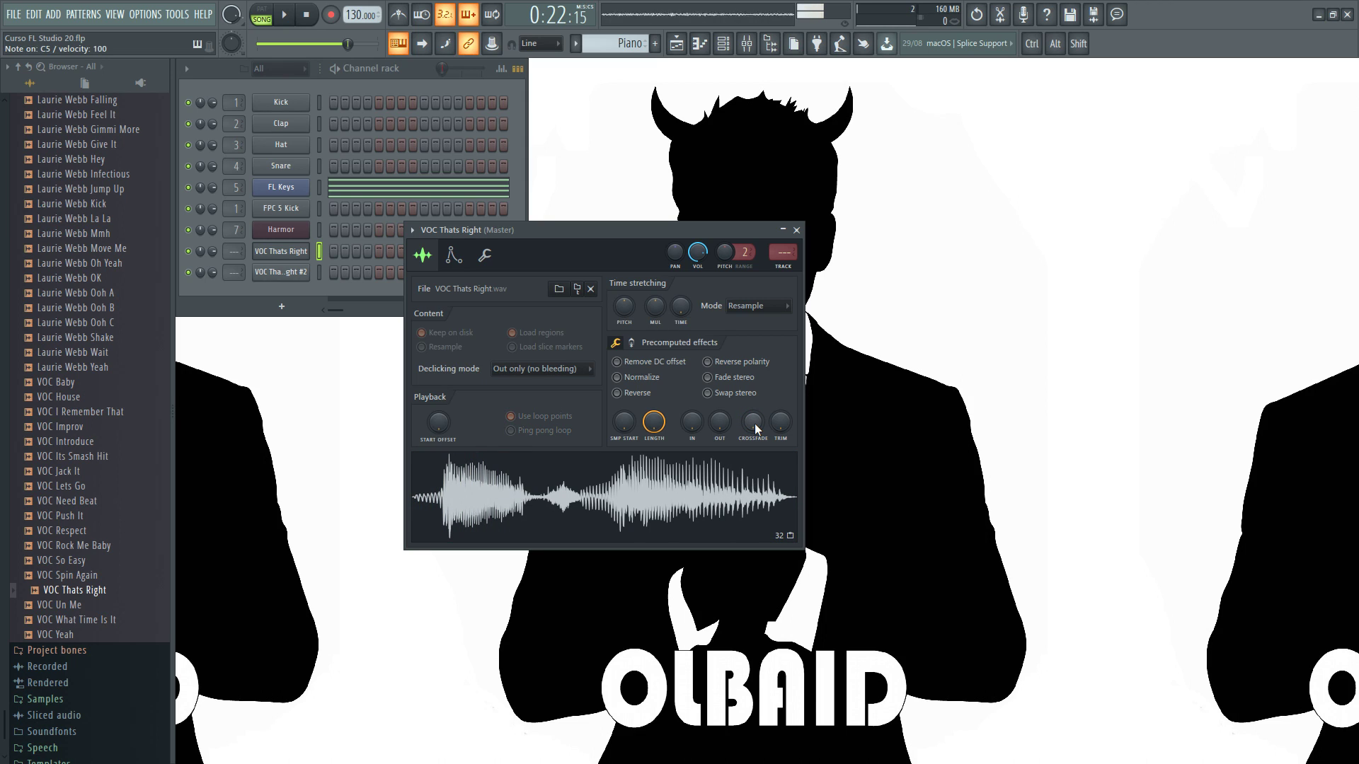
drag(755, 424, 754, 325)
key(q)
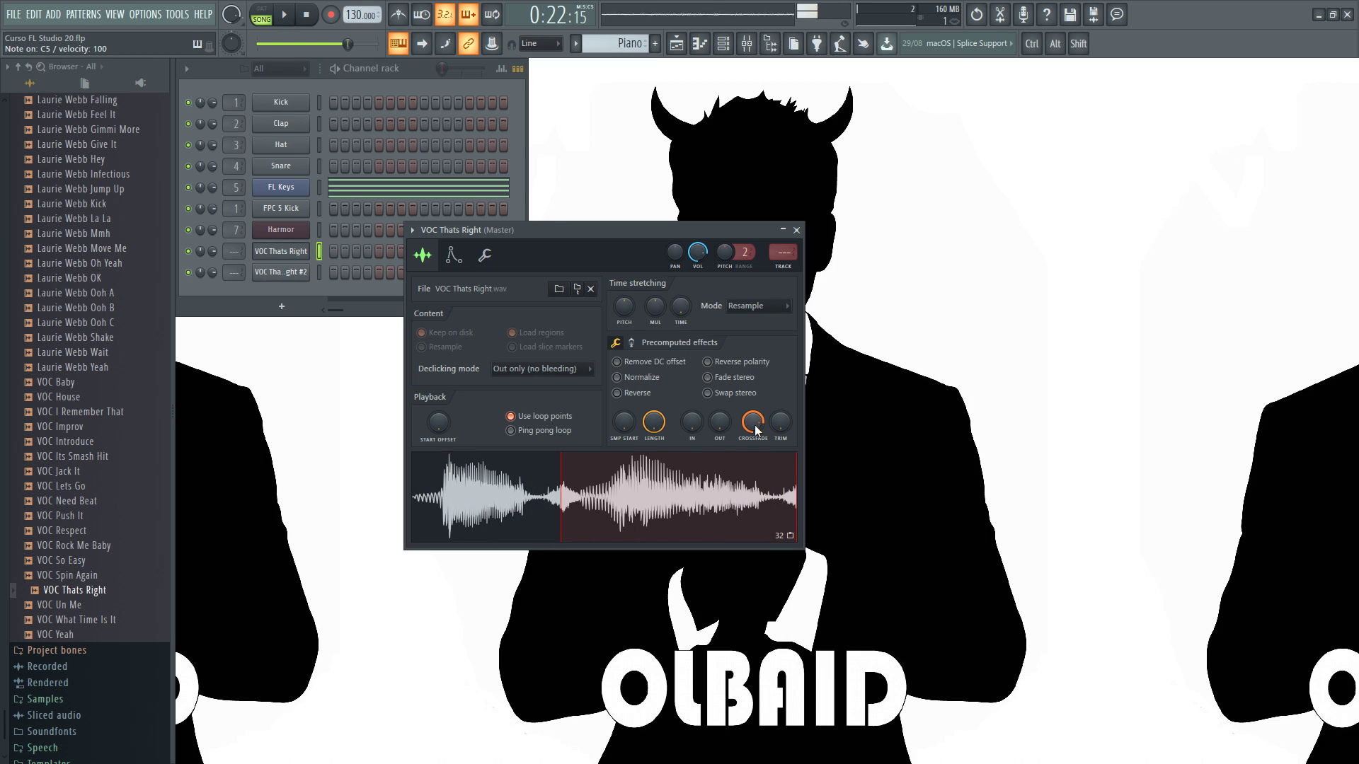
drag(754, 424, 783, 445)
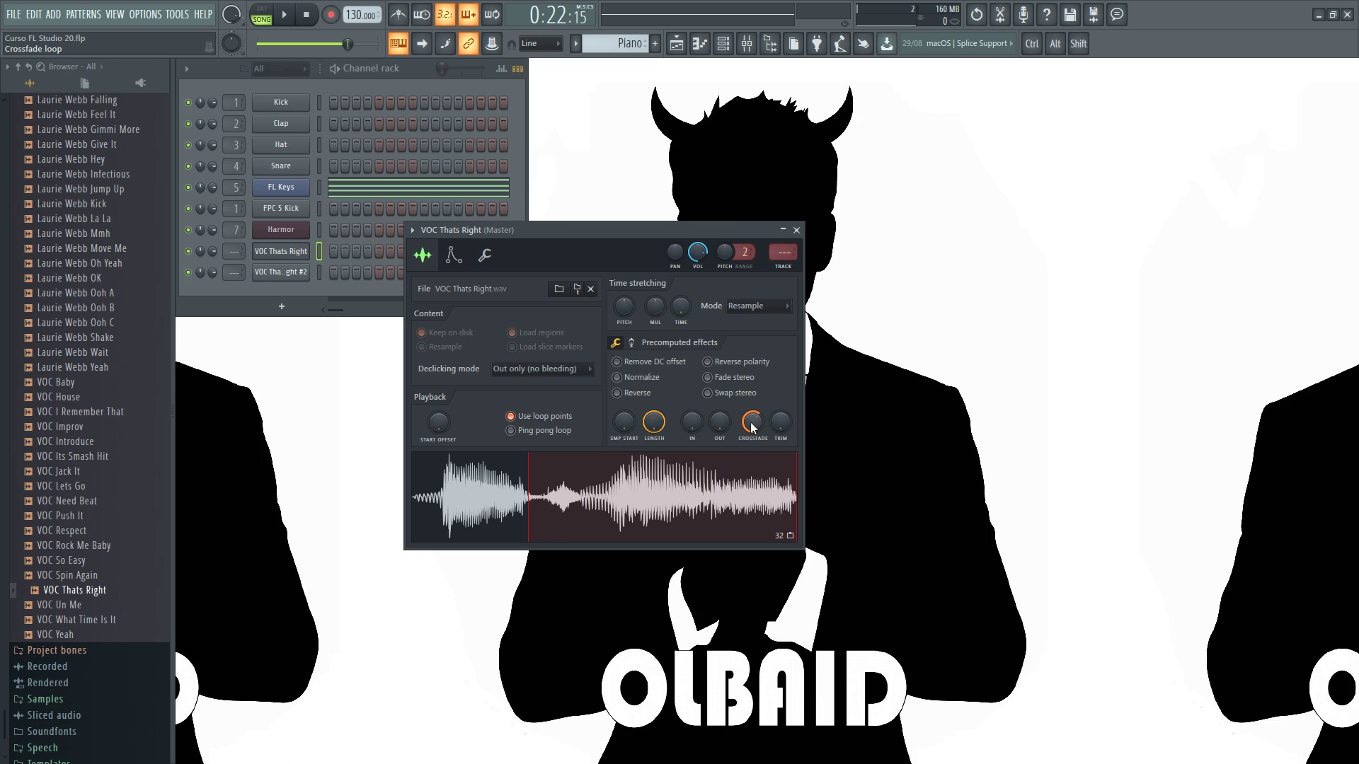
drag(752, 424, 746, 419)
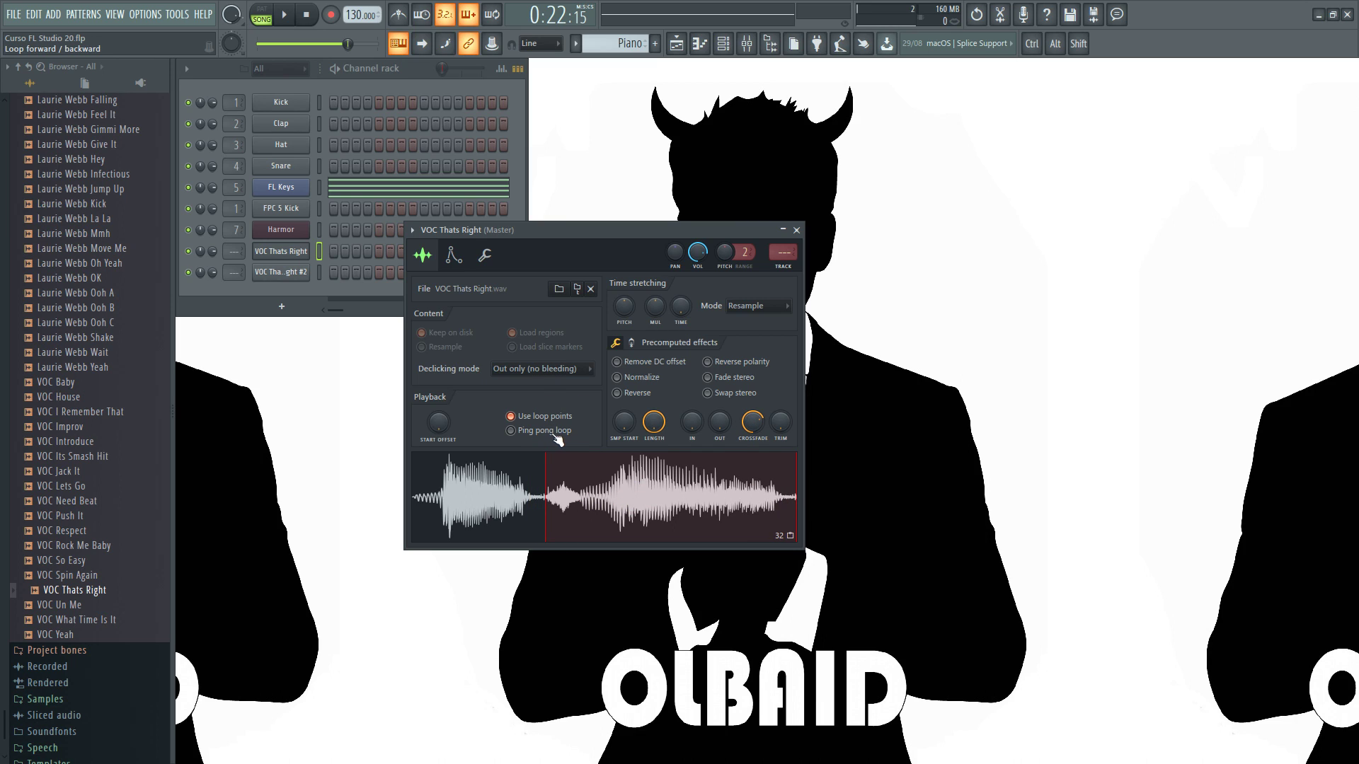
- Enable Ping pong loop and try high and low CROSSFADE amounts while playing the sample at C5
click(511, 430)
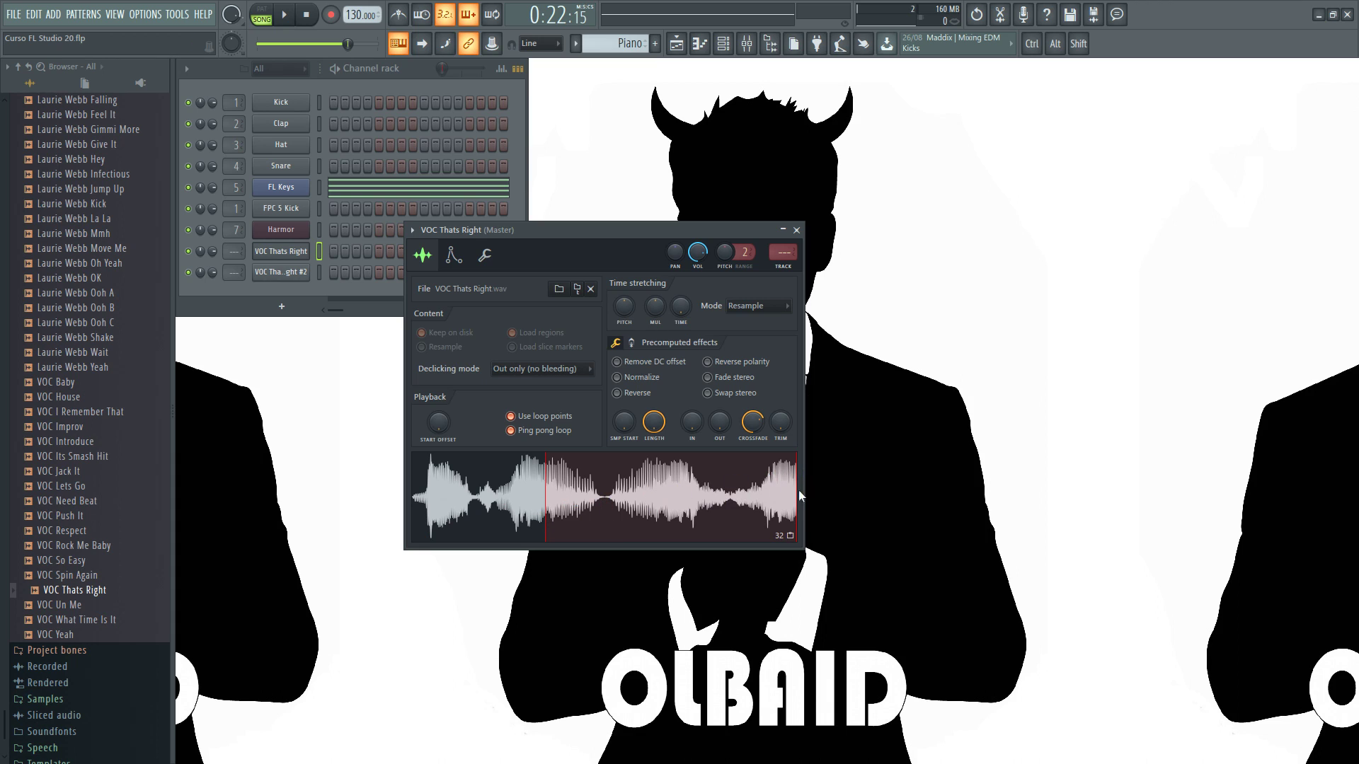
key(q)
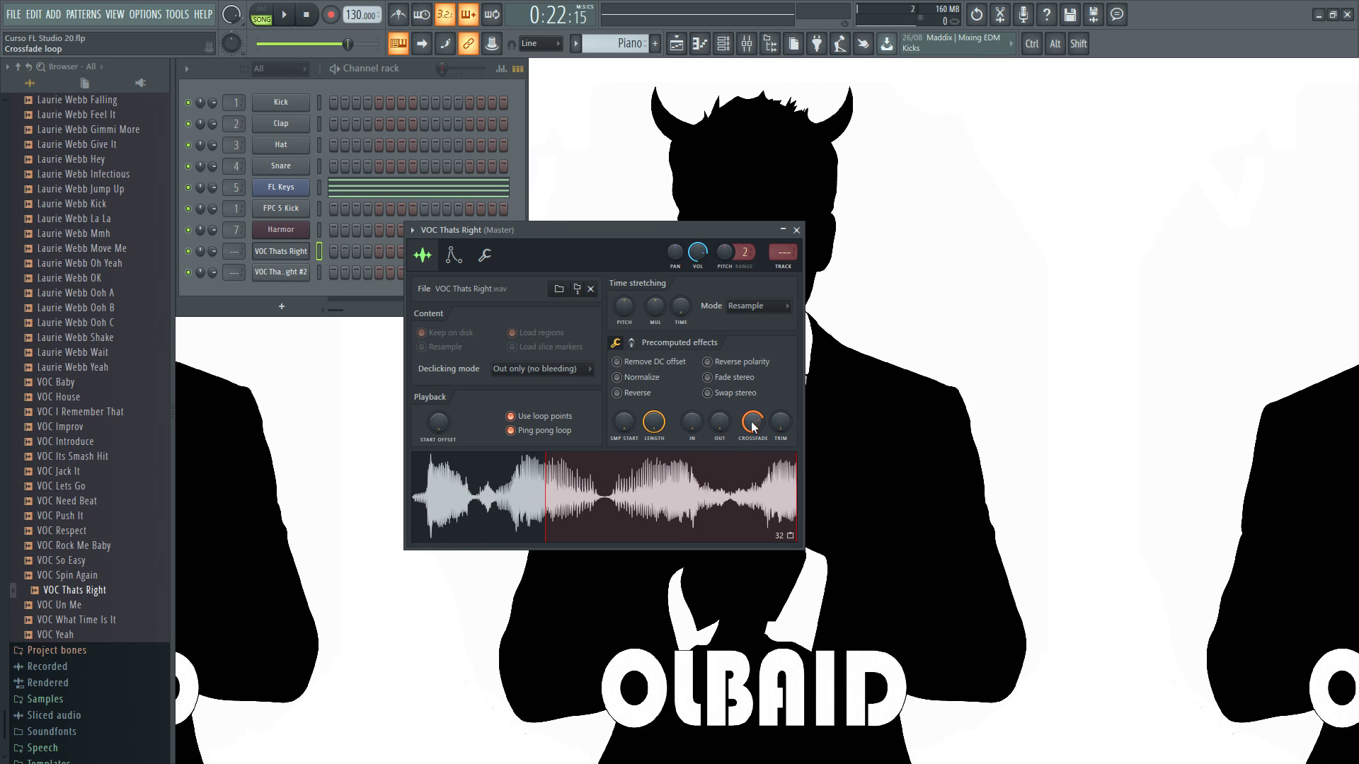
drag(752, 425, 752, 488)
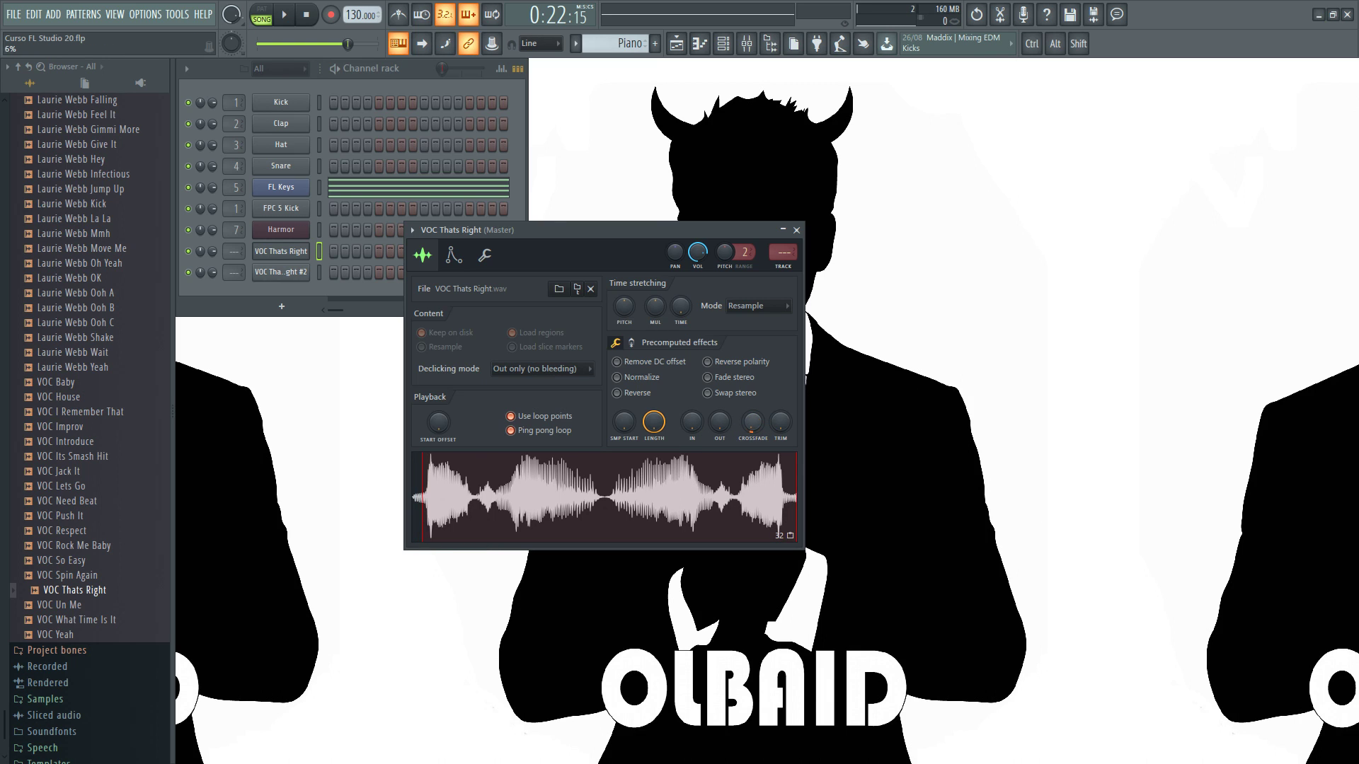
drag(751, 429, 752, 343)
key(q)
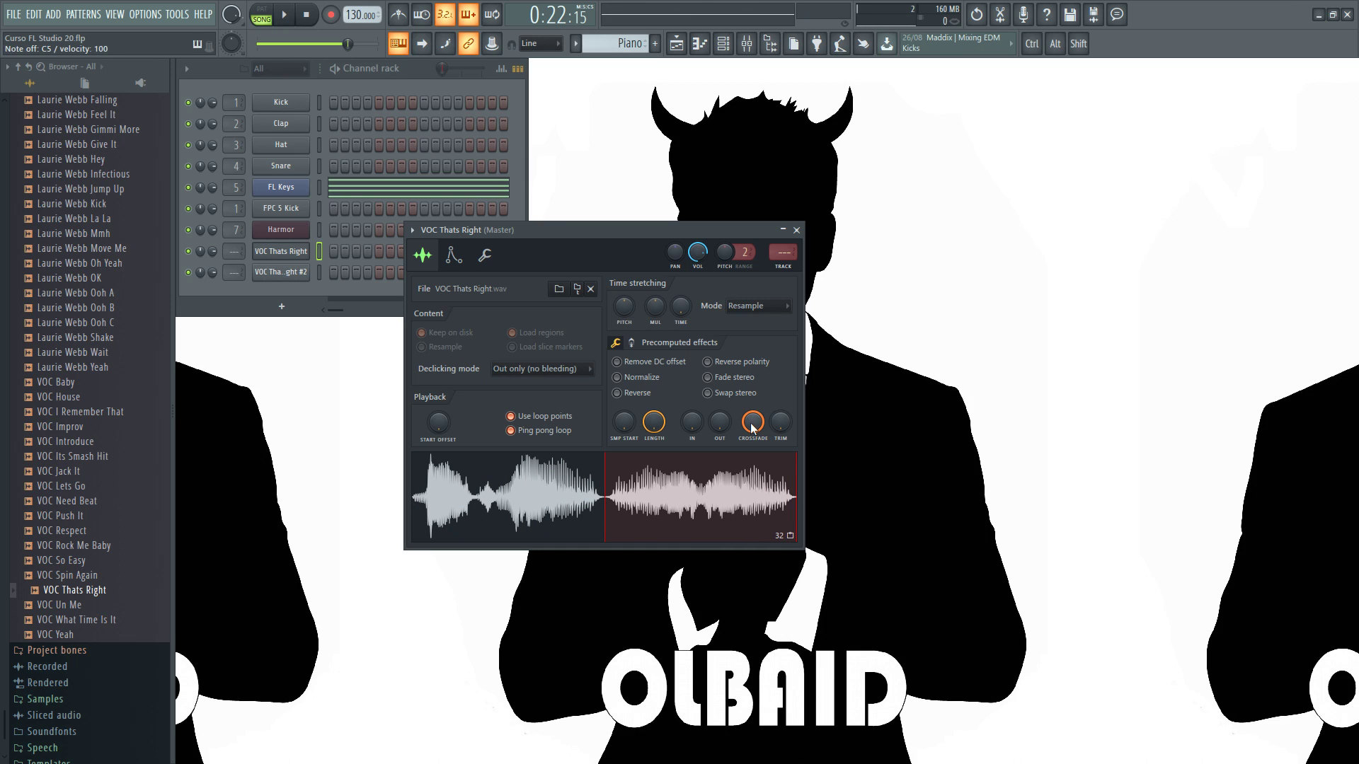
scroll(752, 425, down, 10)
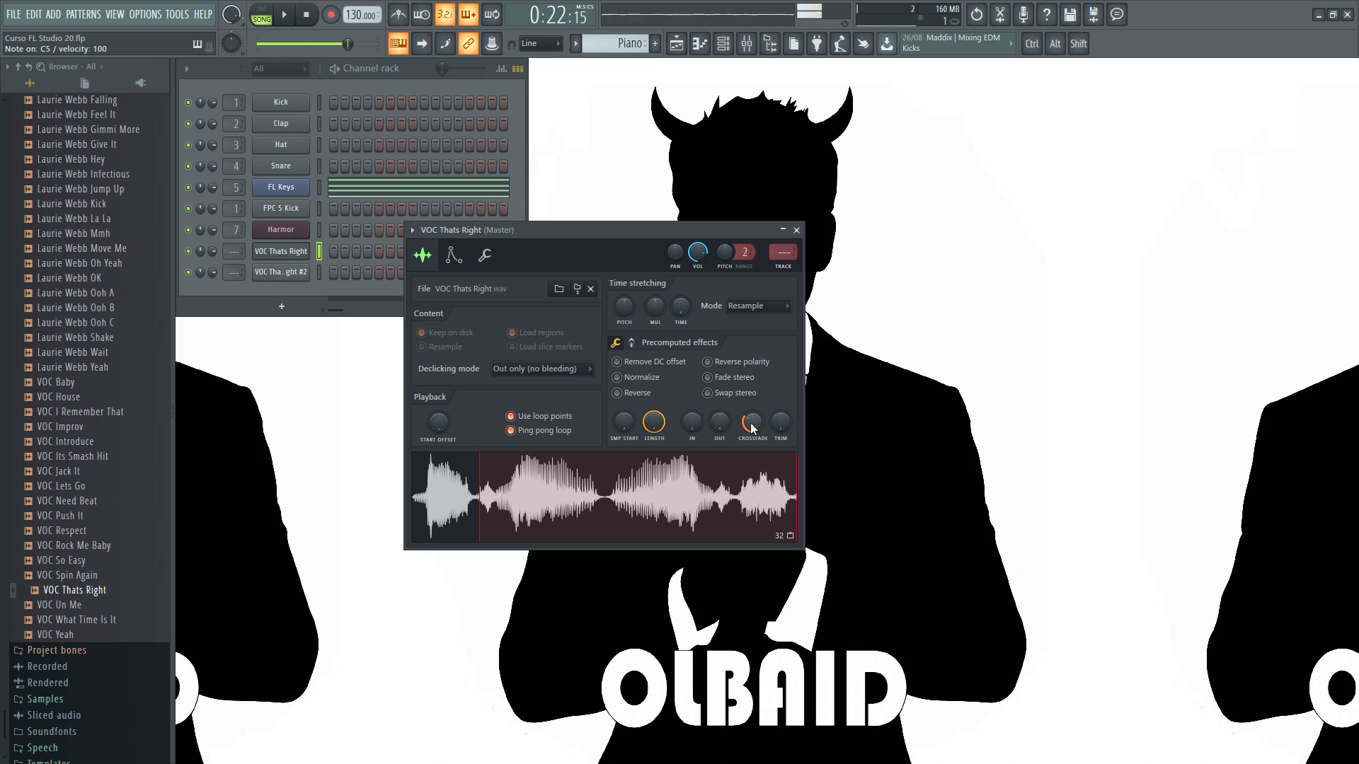
scroll(752, 425, down, 3)
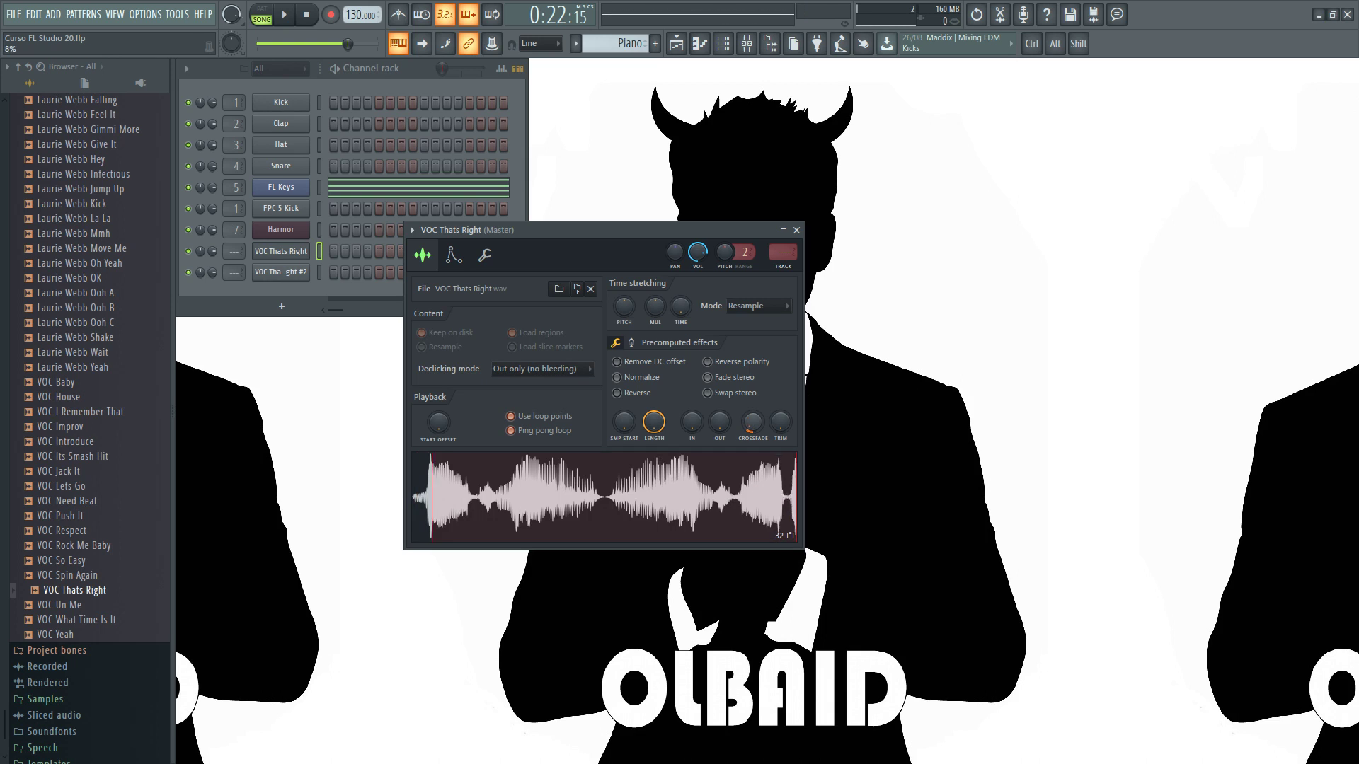
- Turn off Ping pong loop and Use loop points for VOC Thats Right
click(525, 429)
key(z)
click(549, 419)
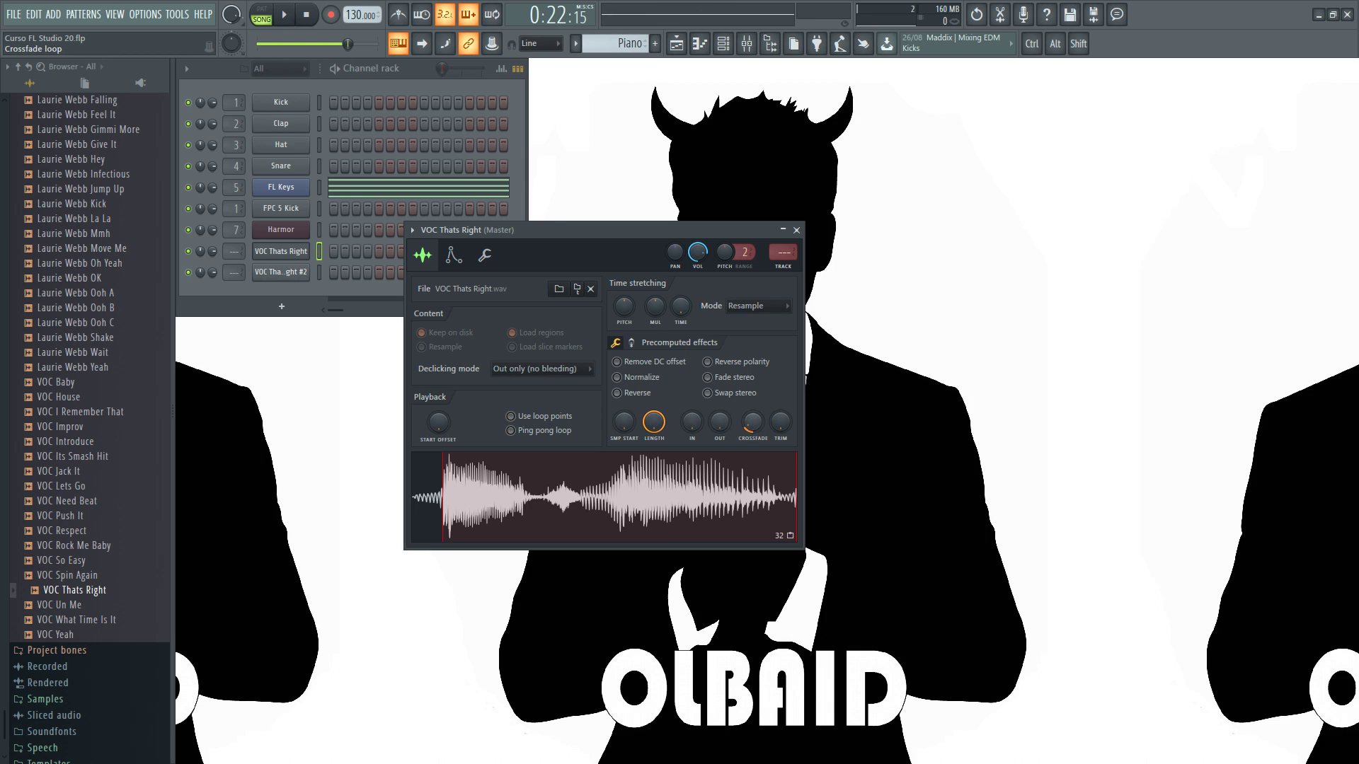
- Raise CROSSFADE so the loop starts after the first word, and compare playback with Use loop points on and off
scroll(752, 425, up, 3)
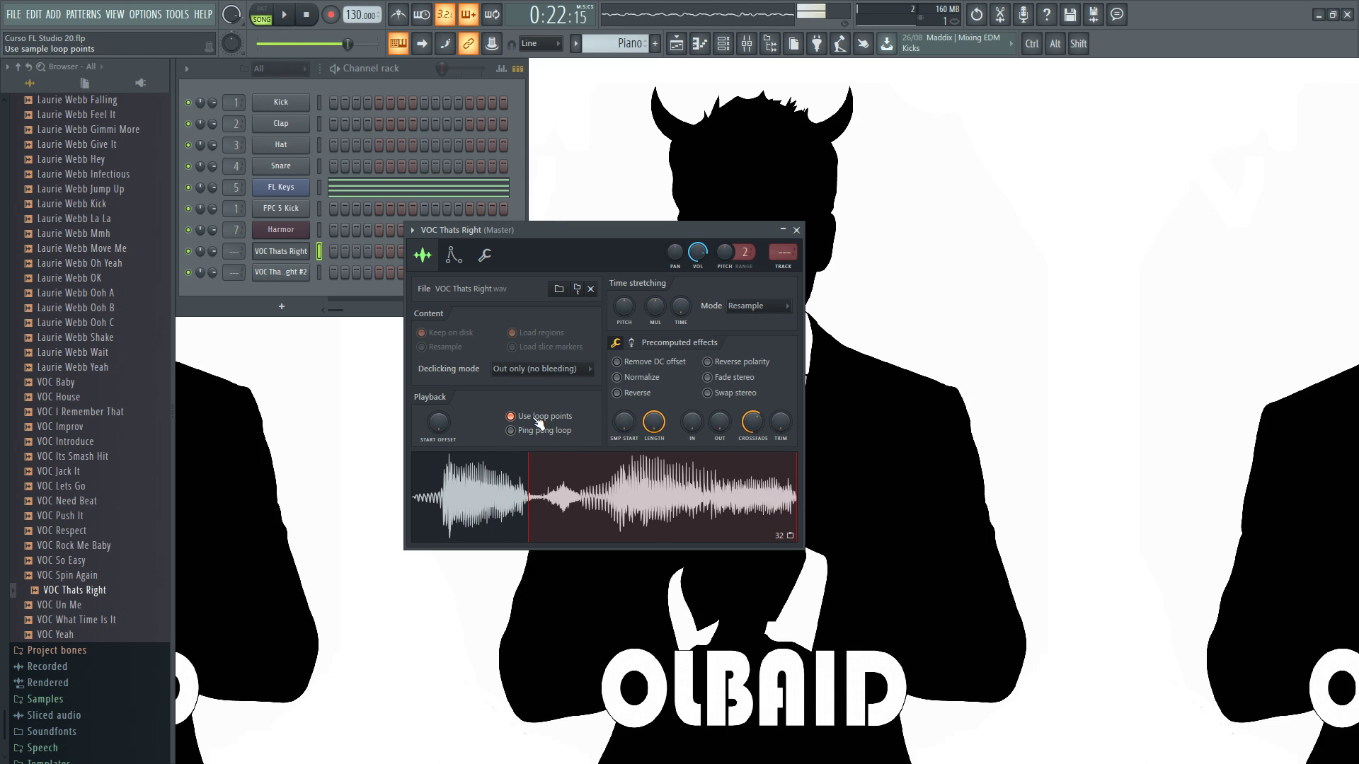
key(z)
click(527, 419)
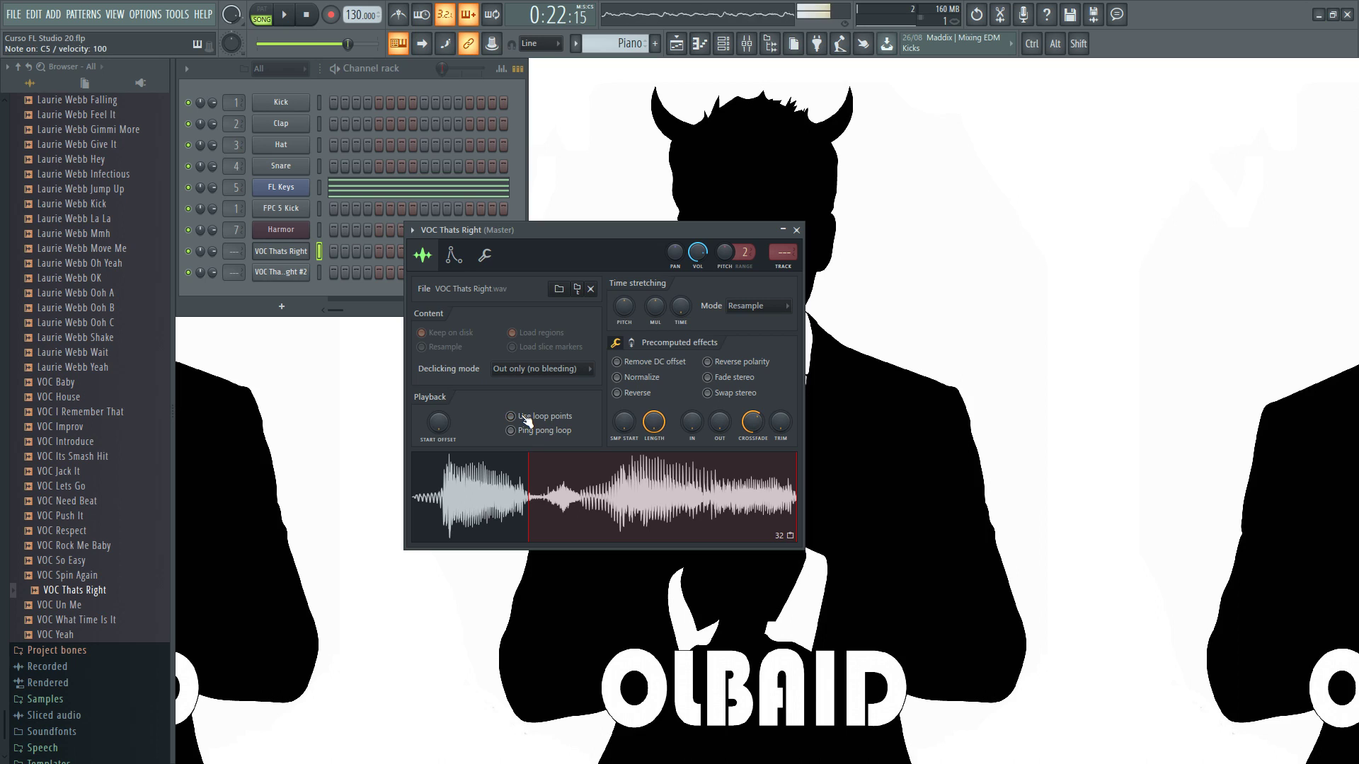
click(528, 419)
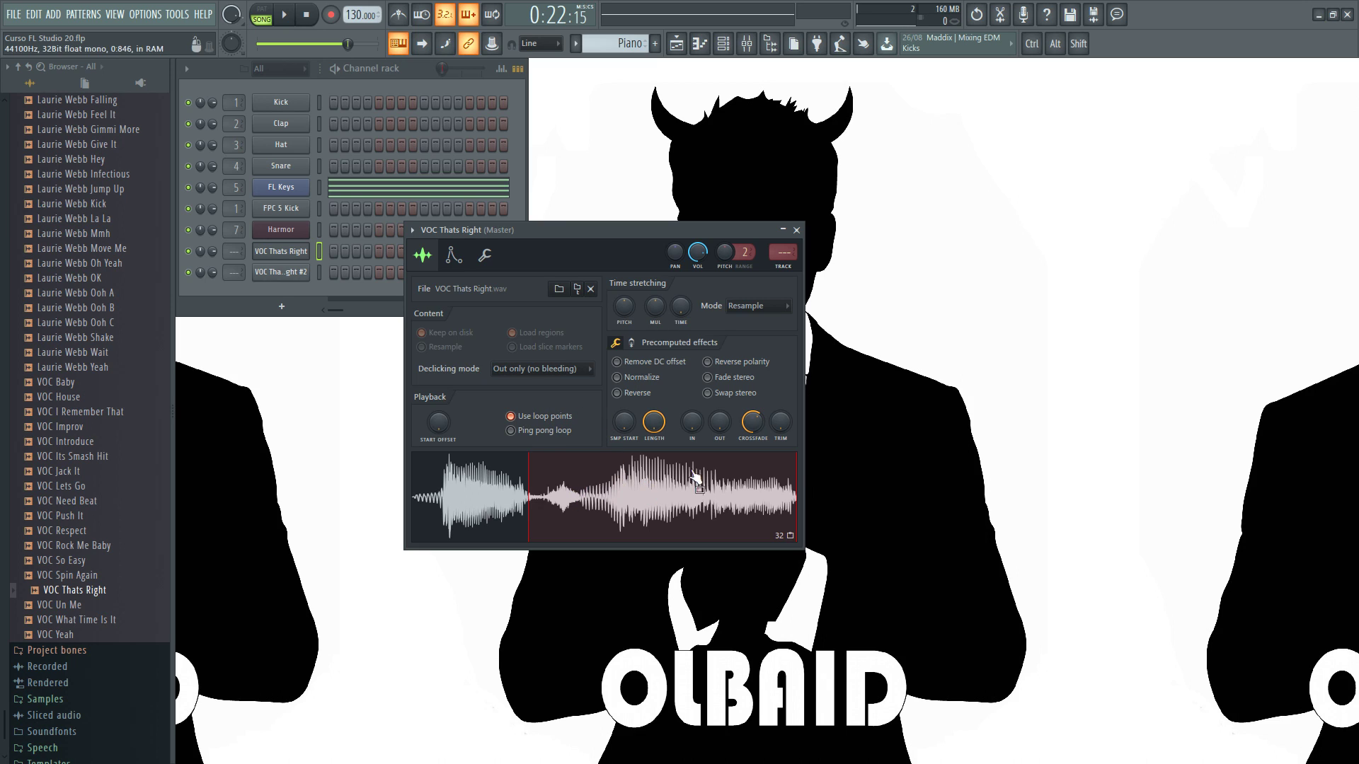
key(q)
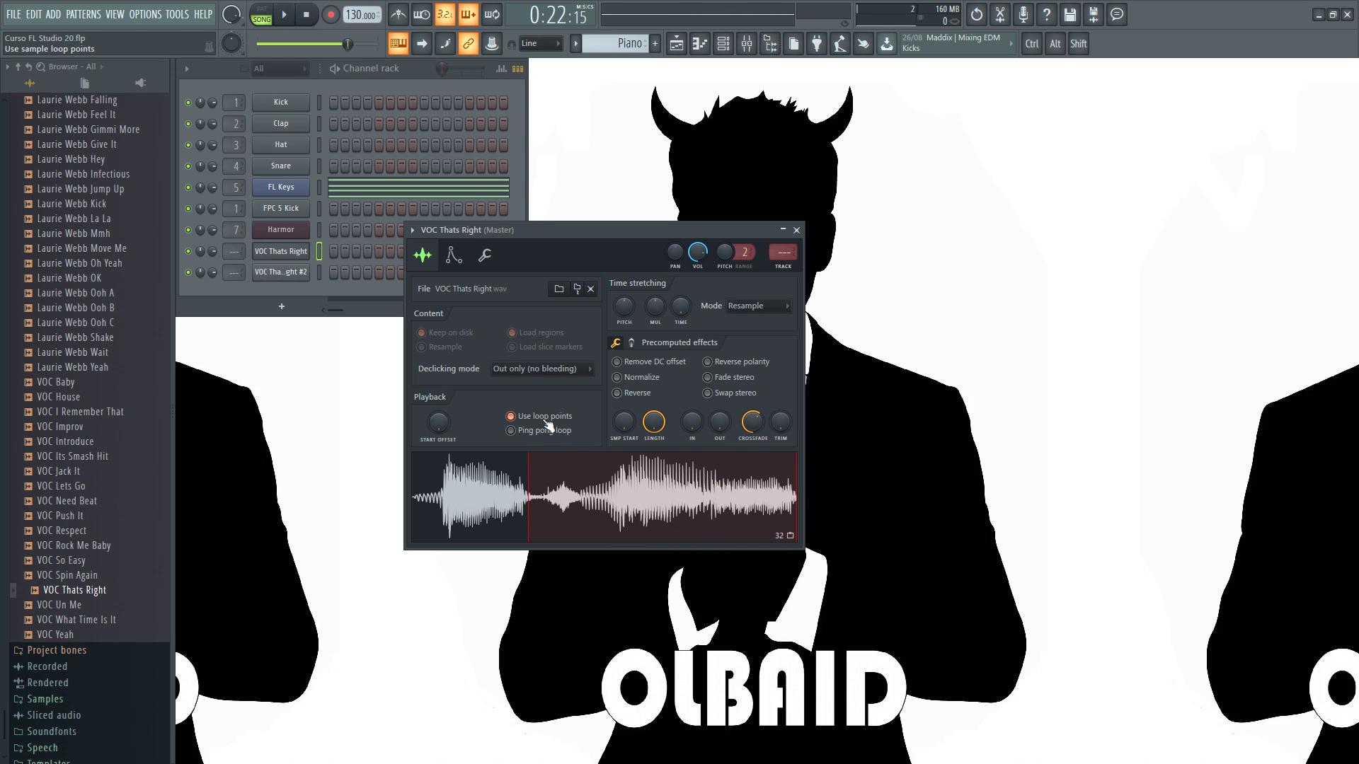
key(q)
click(549, 420)
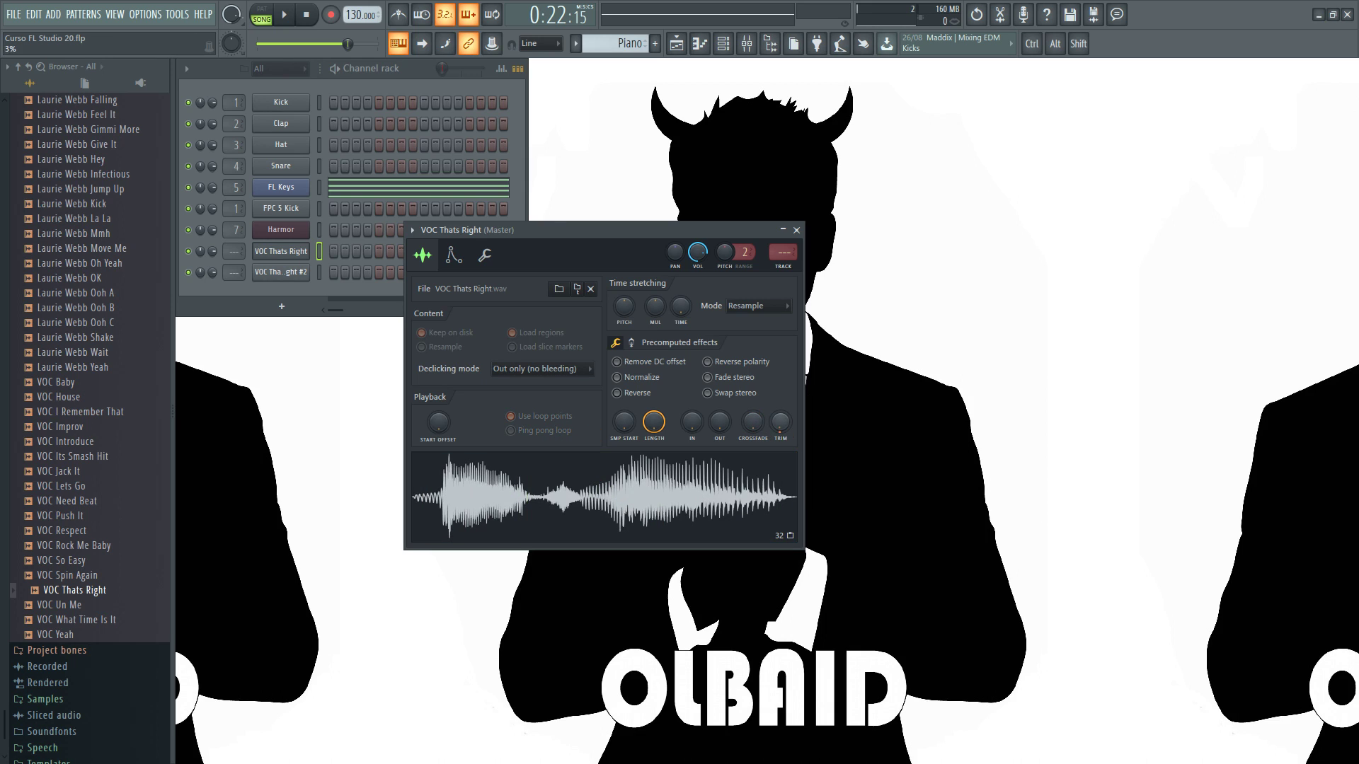
- Fade out the sample with OUT, try trimming its silent end with TRIM at C5, and reset both effects
drag(782, 424, 782, 481)
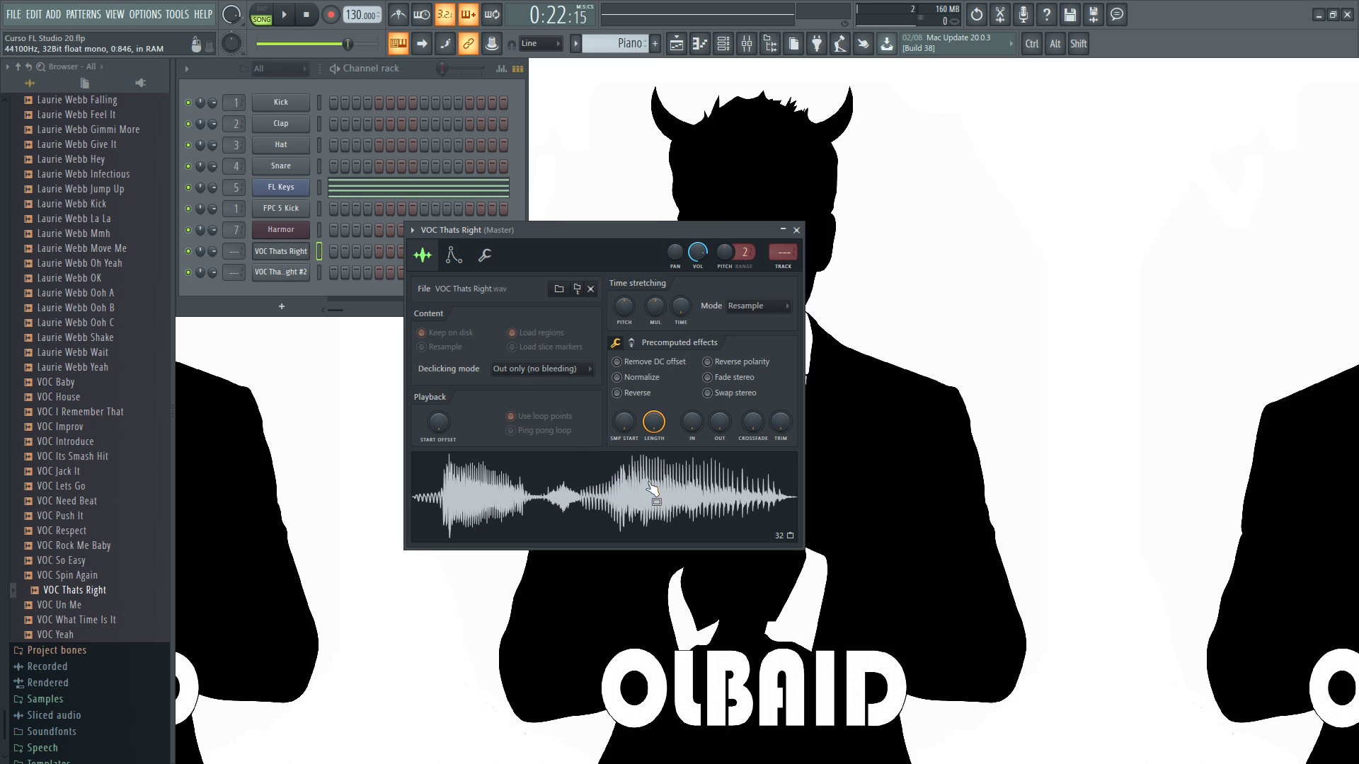
drag(719, 422, 719, 397)
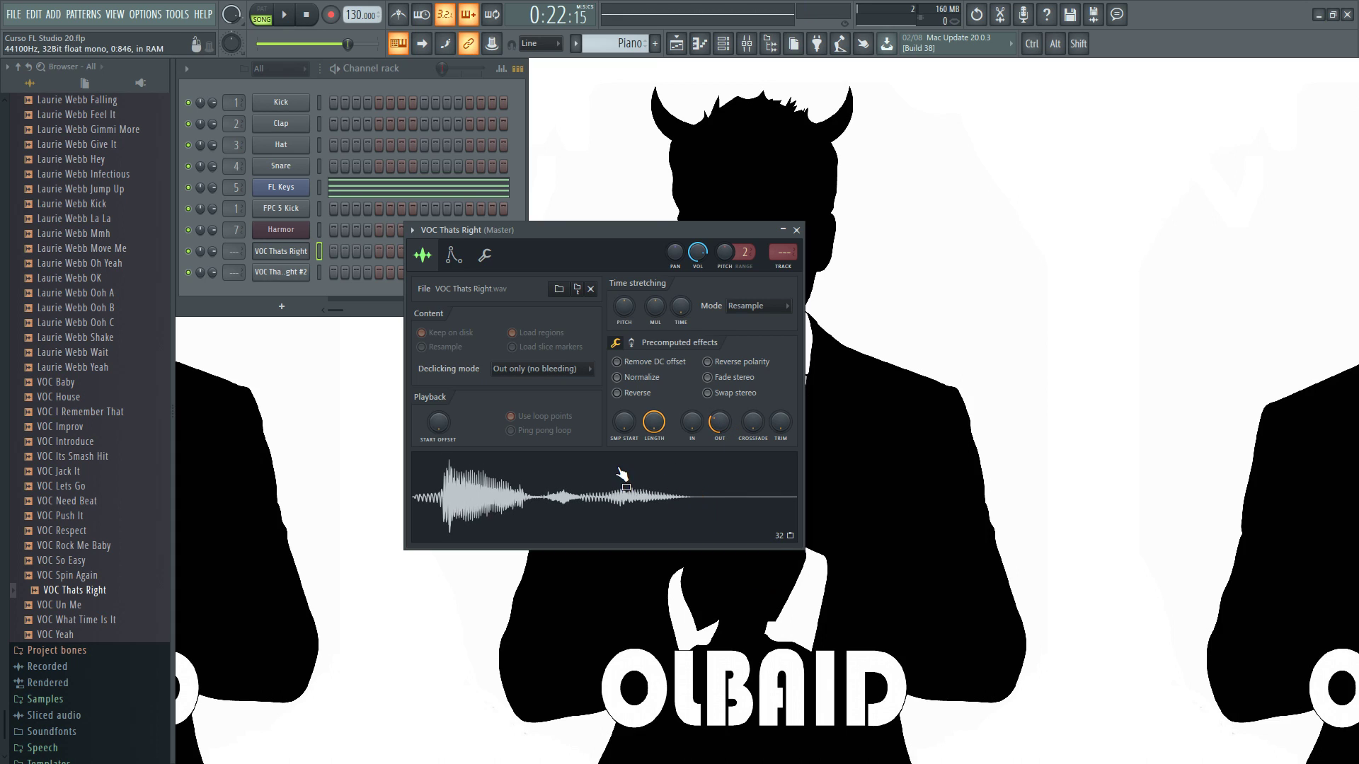
drag(783, 429, 783, 396)
key(q)
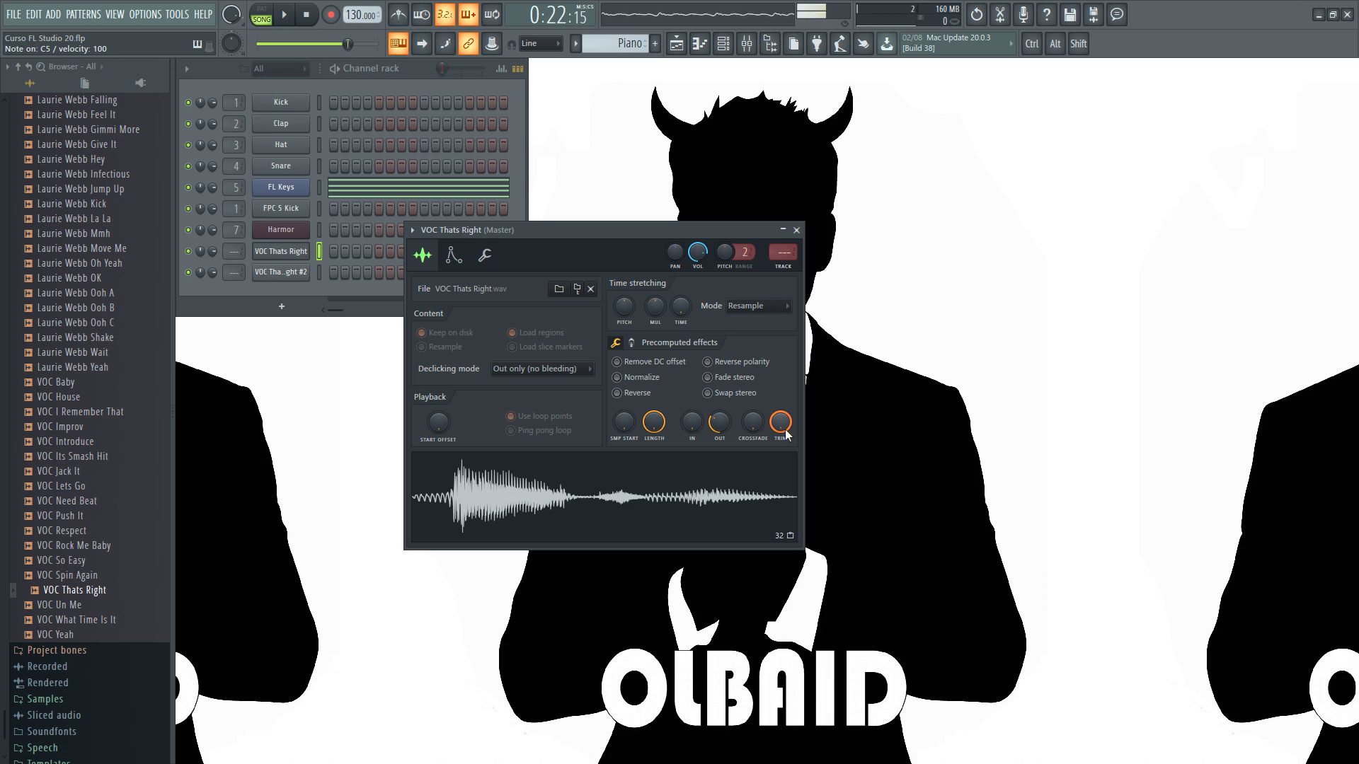
drag(781, 427, 781, 460)
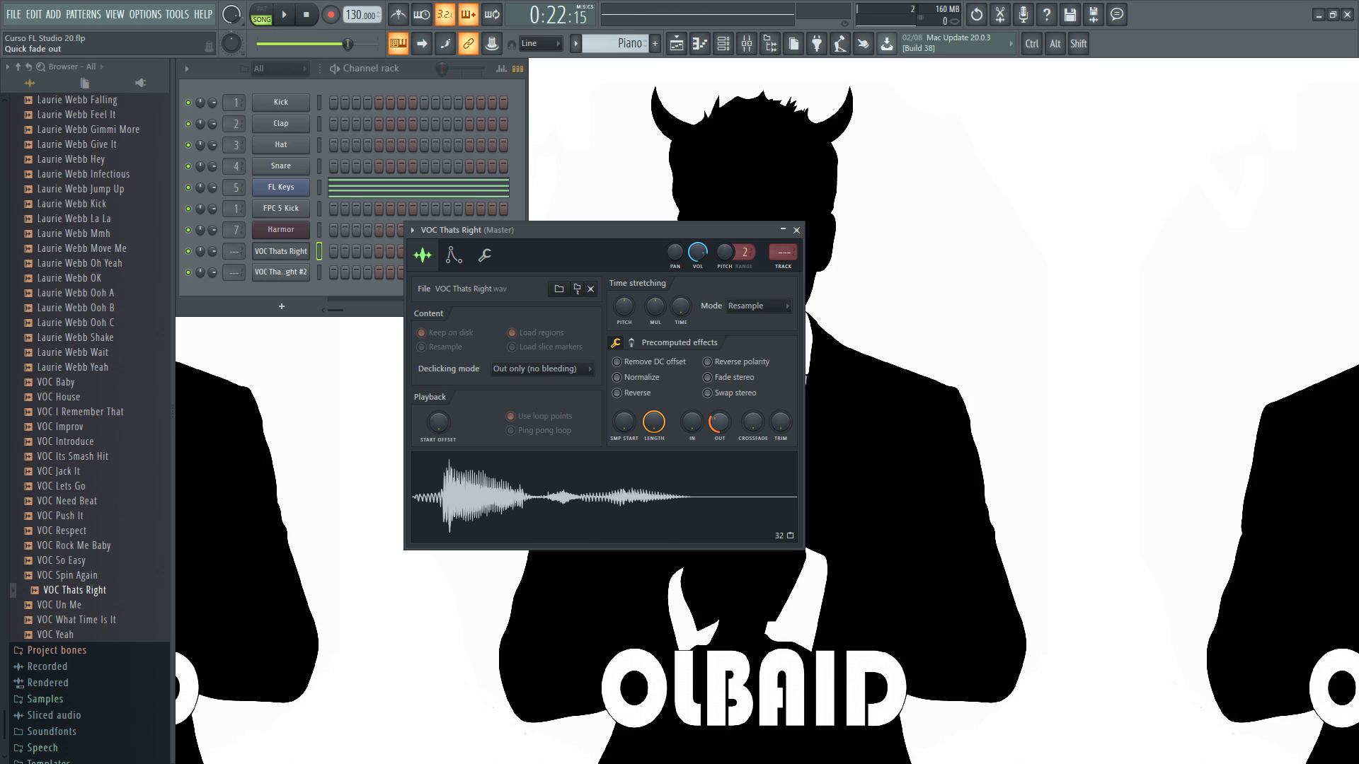
drag(720, 424, 720, 456)
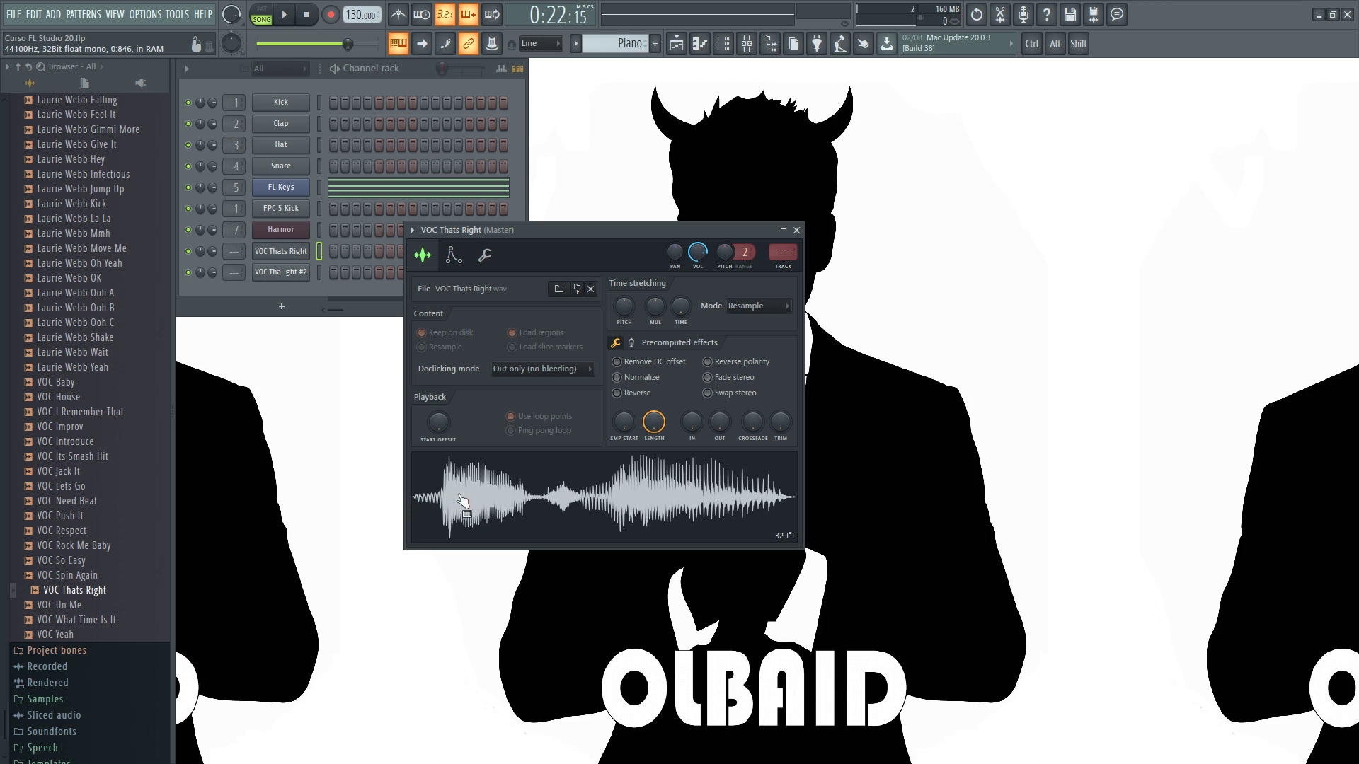
- View the Kick channel's sample settings and waveform, then return to the VOC Thats Right settings
click(284, 103)
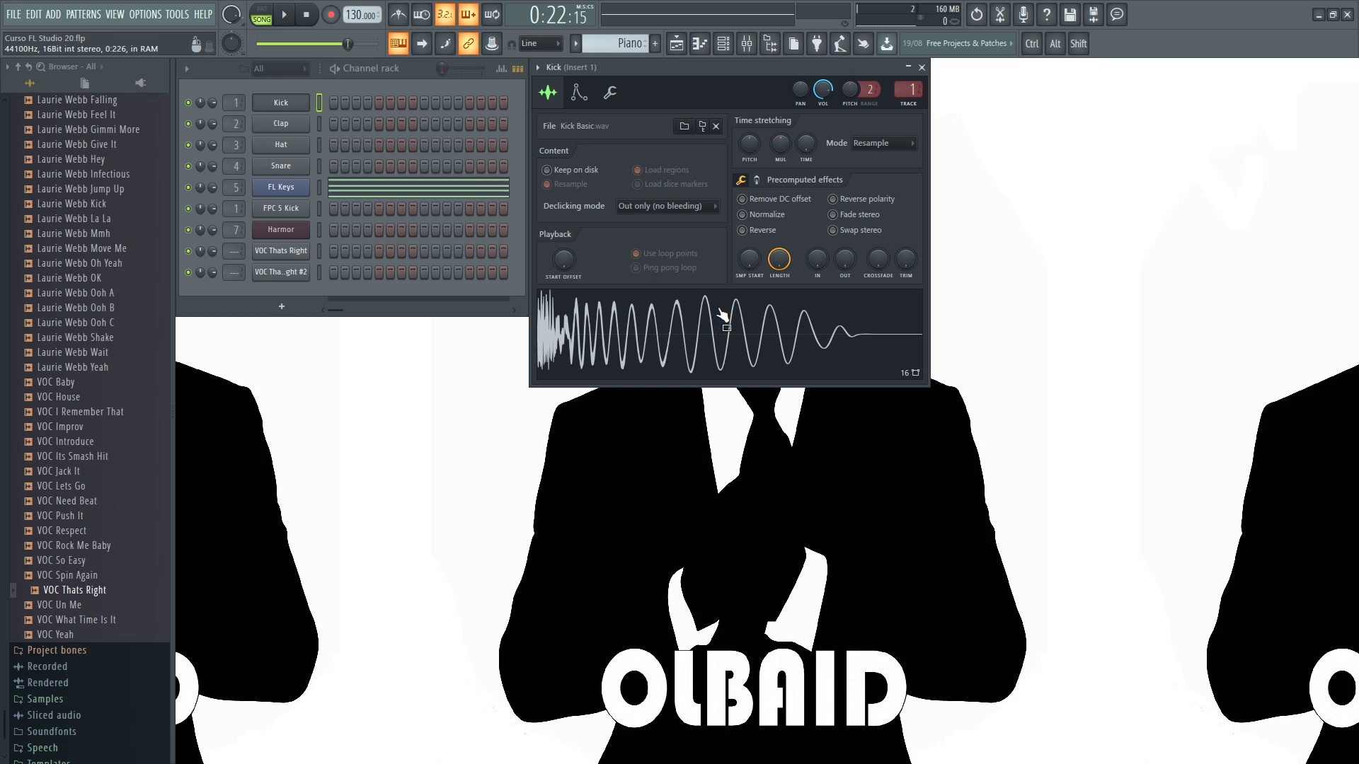
click(281, 251)
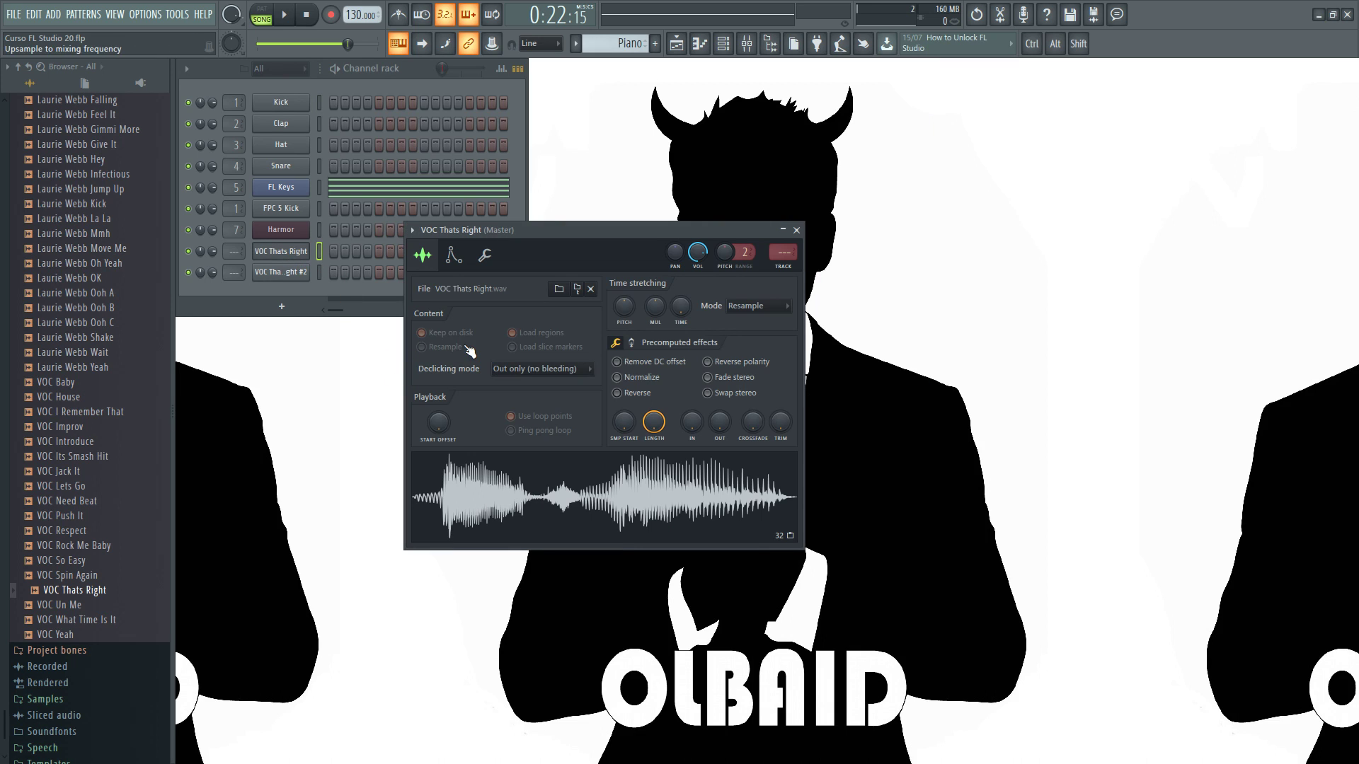
- Raise the IN and OUT fades on VOC Thats Right and compare its waveform and playback with Normalize off and on
drag(569, 232, 593, 228)
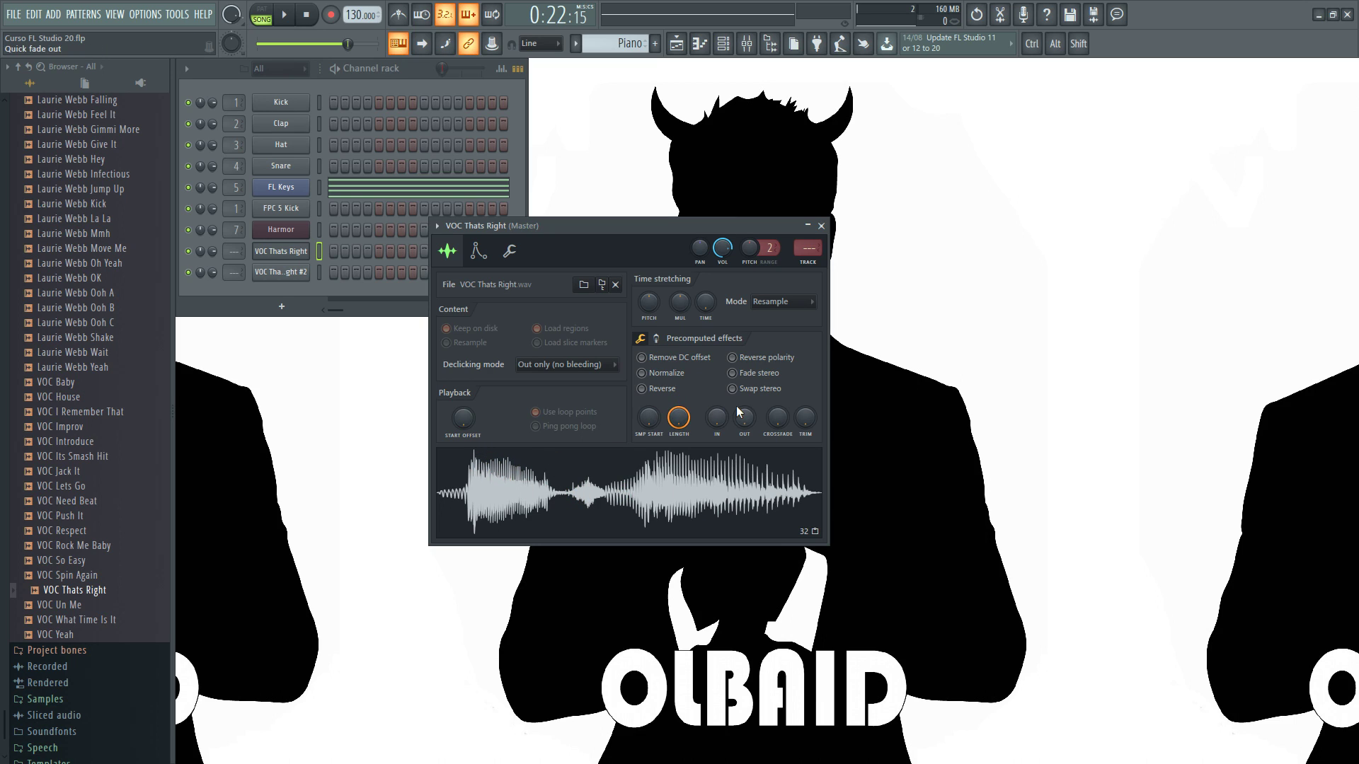
drag(716, 422, 747, 396)
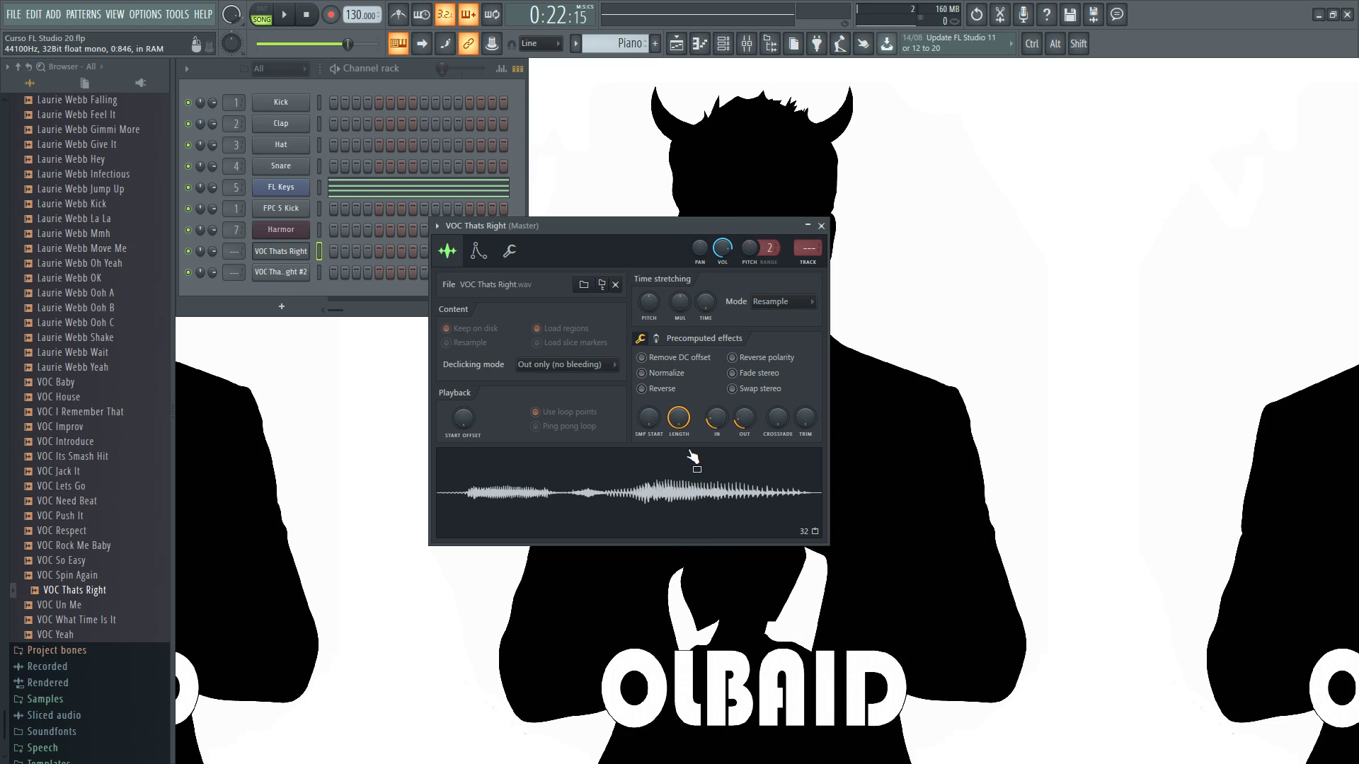
click(644, 374)
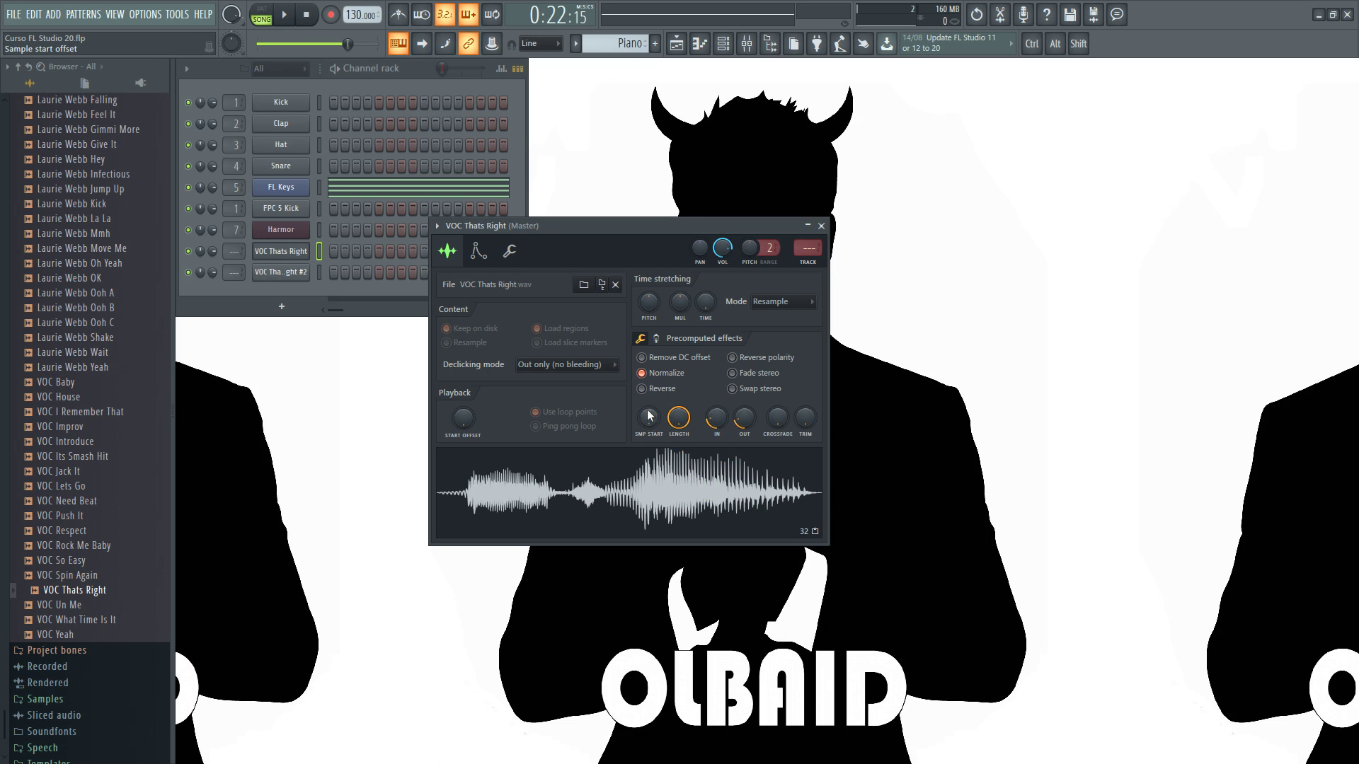
click(642, 374)
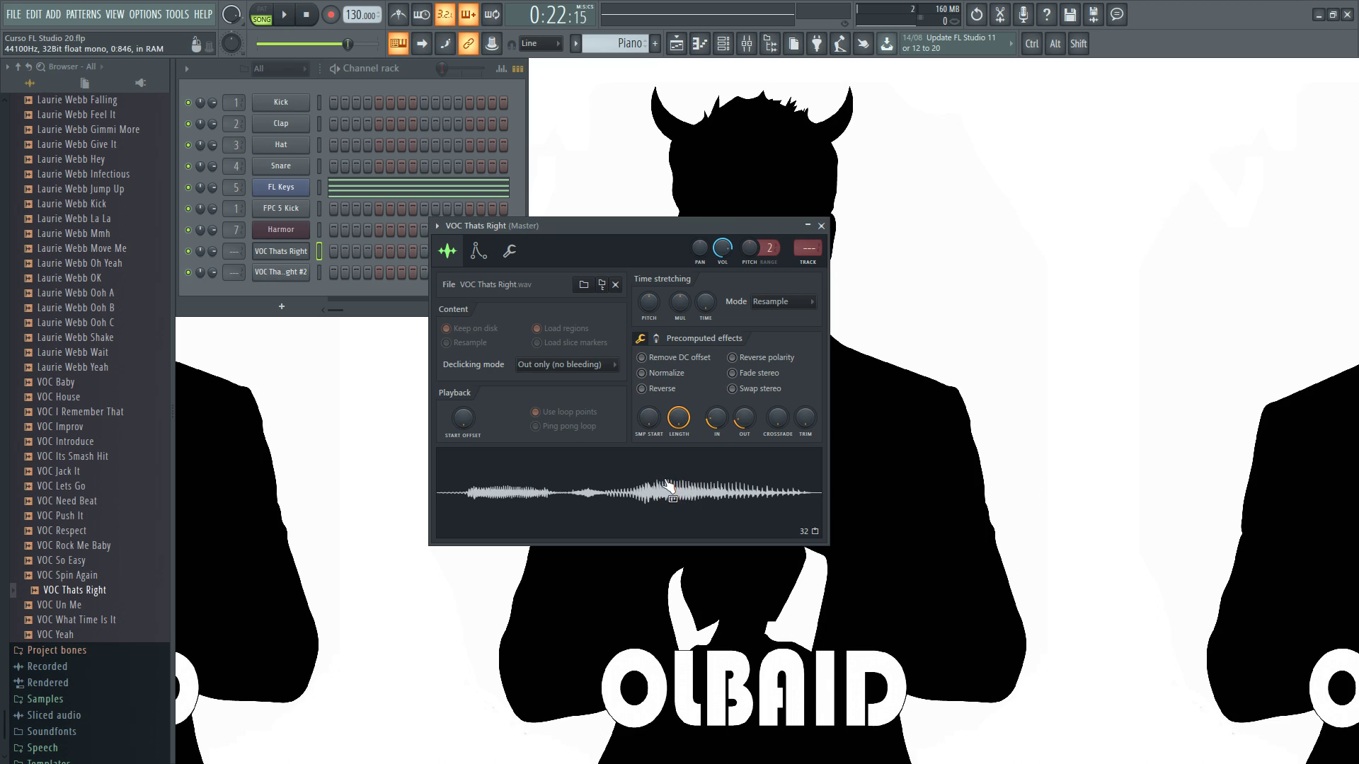
click(675, 456)
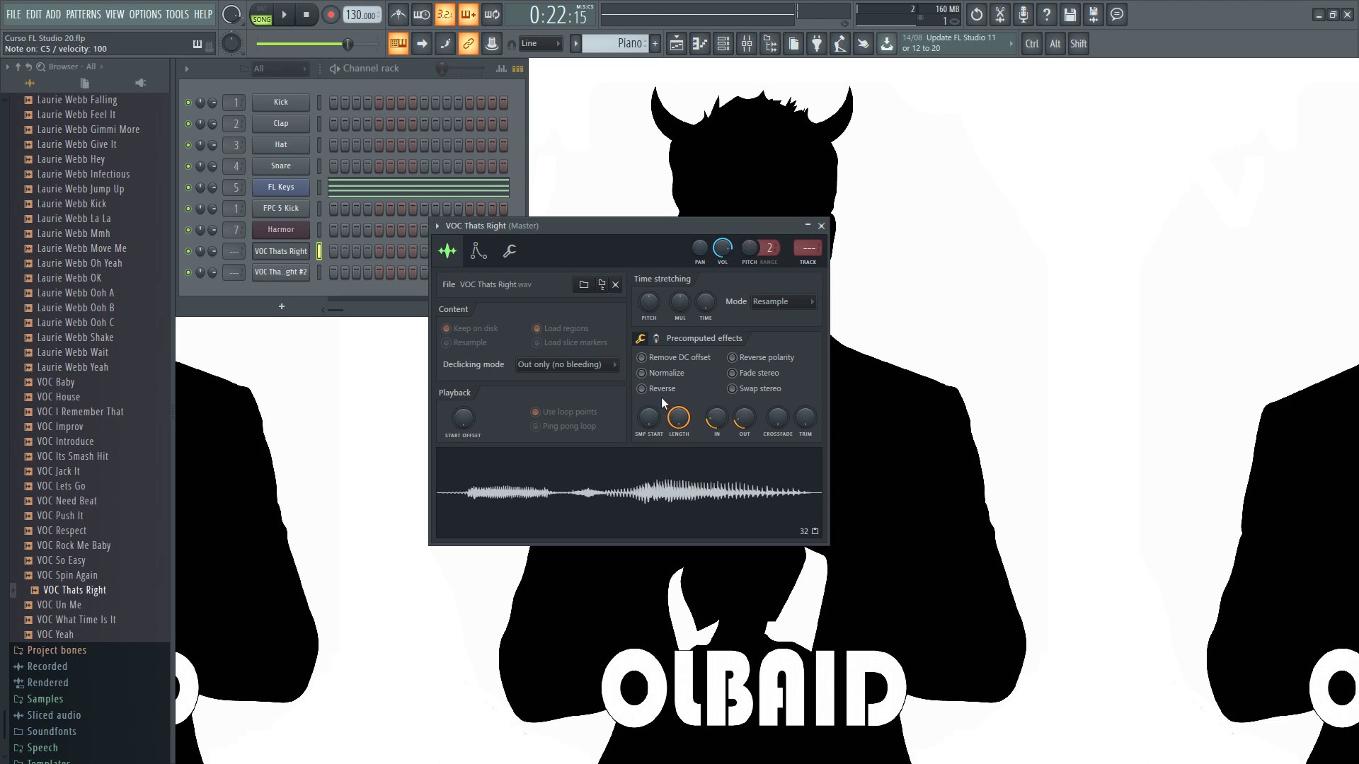
click(643, 375)
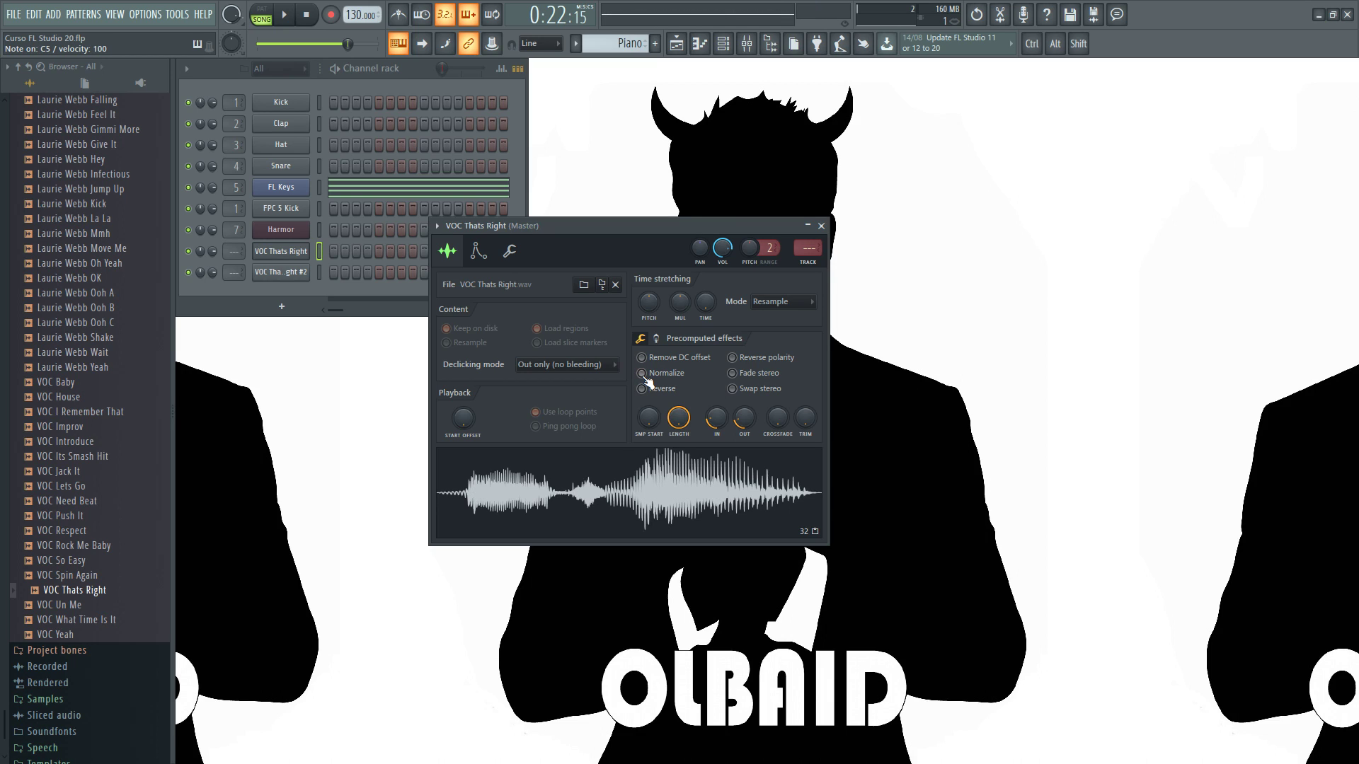
- Increase the IN and OUT fades further, compare the faded sample with Normalize off and on, and reset both fades
drag(742, 419, 746, 409)
click(666, 381)
drag(717, 418, 743, 429)
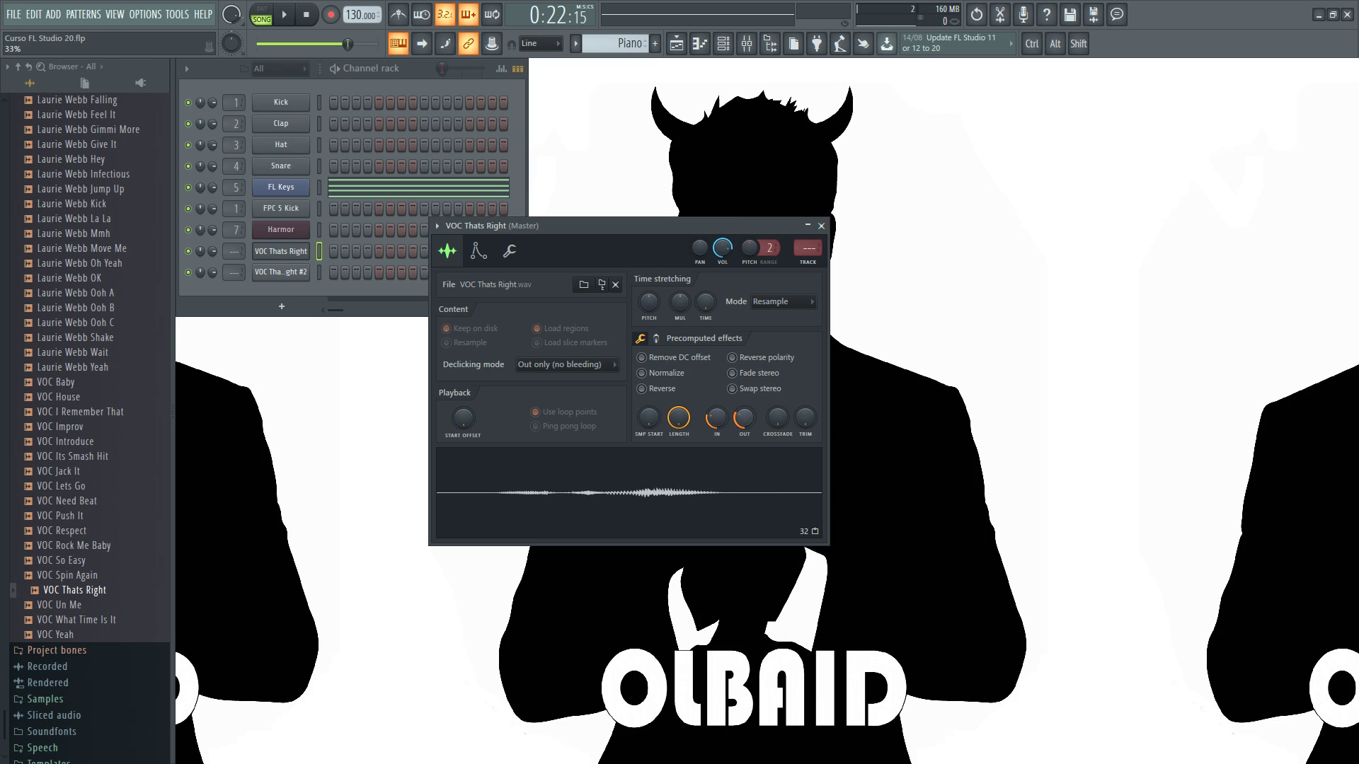
click(646, 376)
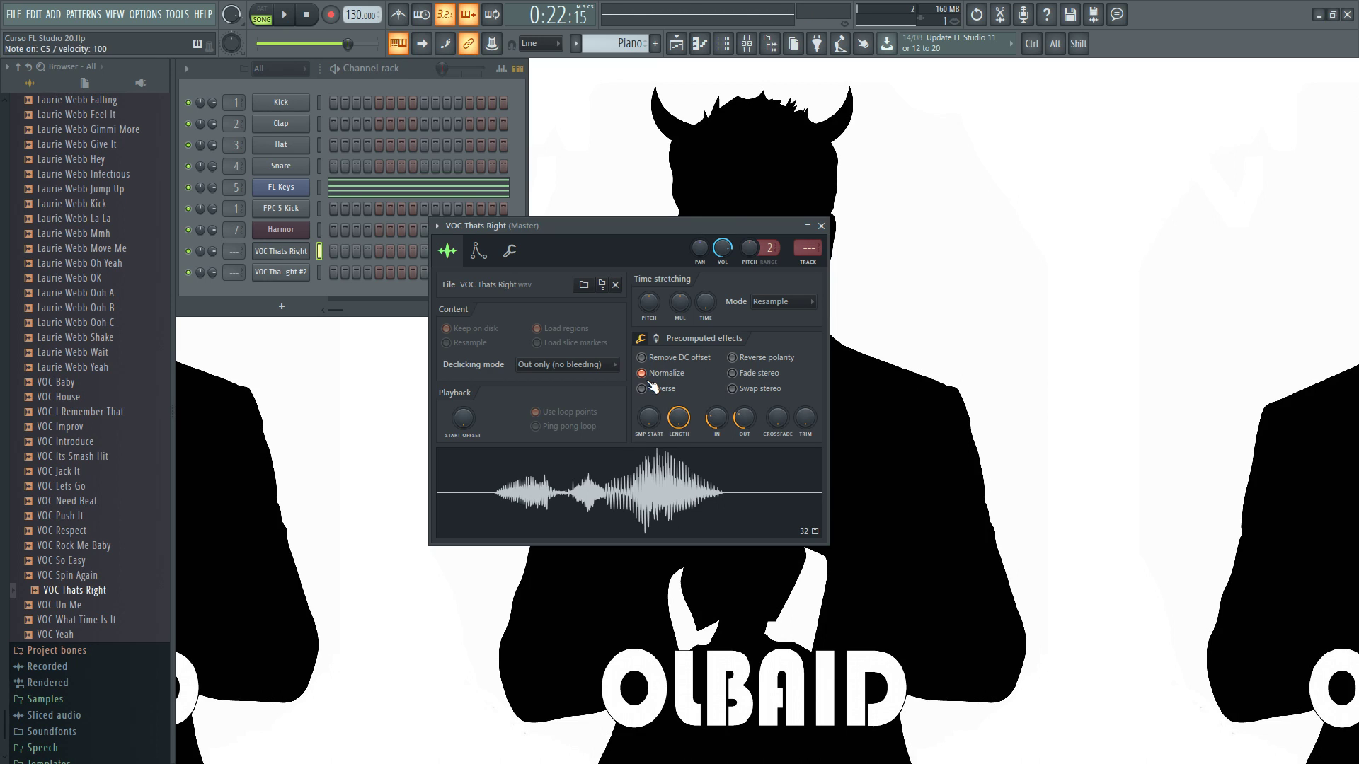
drag(717, 418, 744, 442)
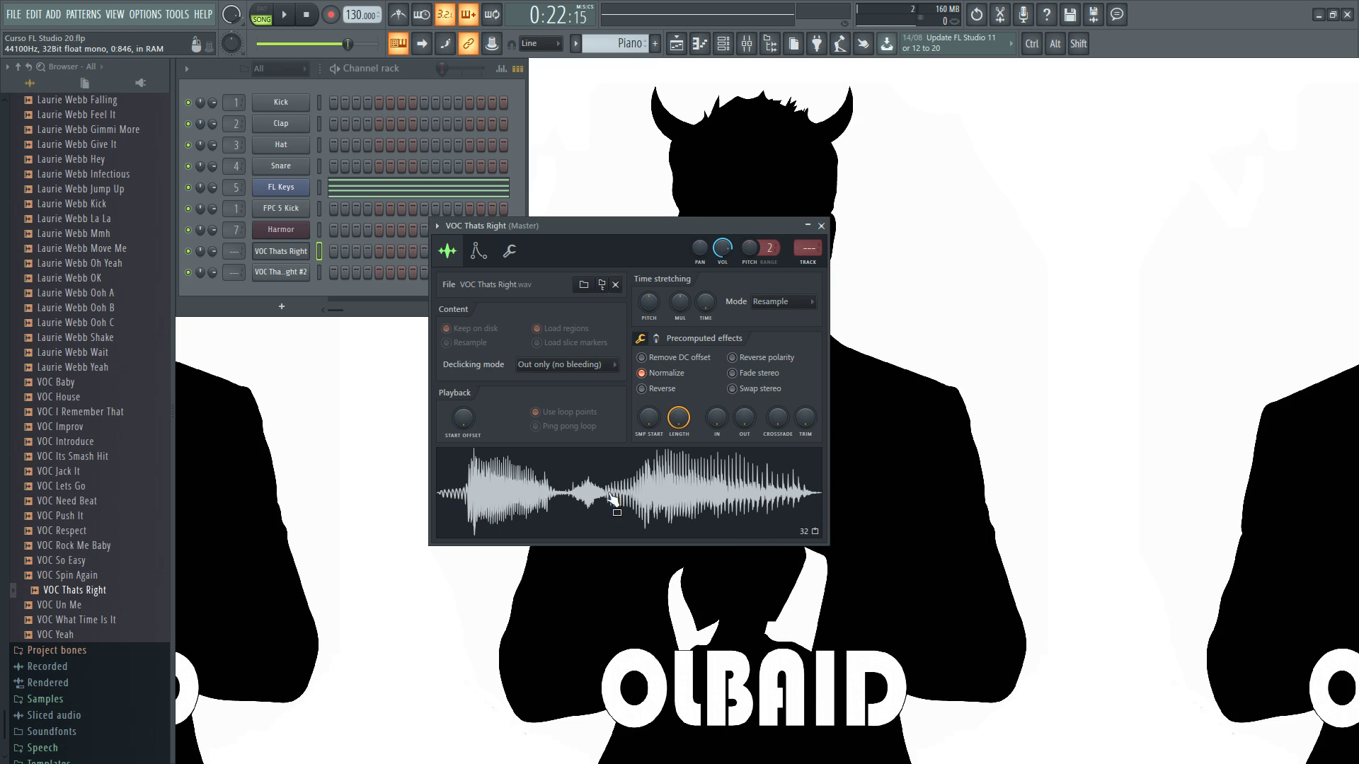
- Shorten the sample with LENGTH, toggle Normalize to compare the levels, restore the full length and leave Normalize off
drag(683, 425, 682, 510)
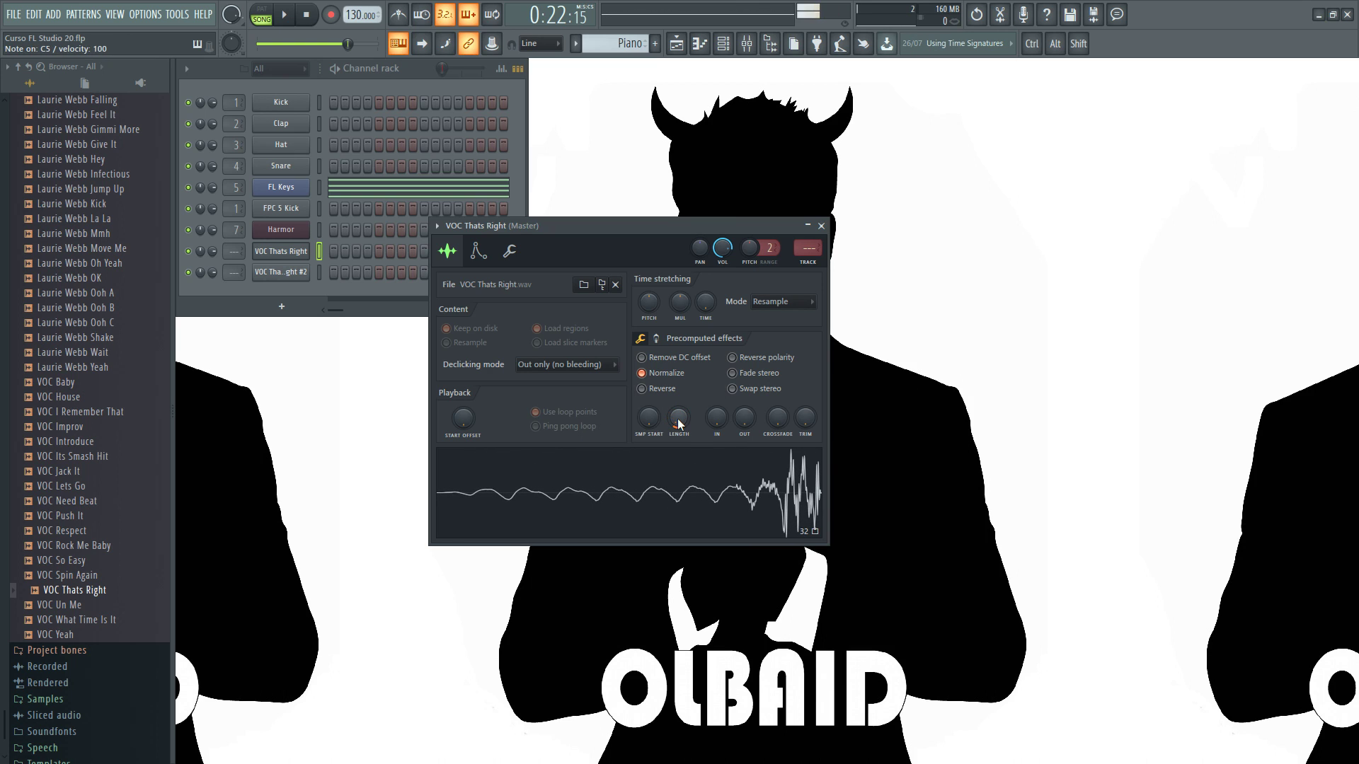
click(645, 376)
click(646, 376)
click(648, 377)
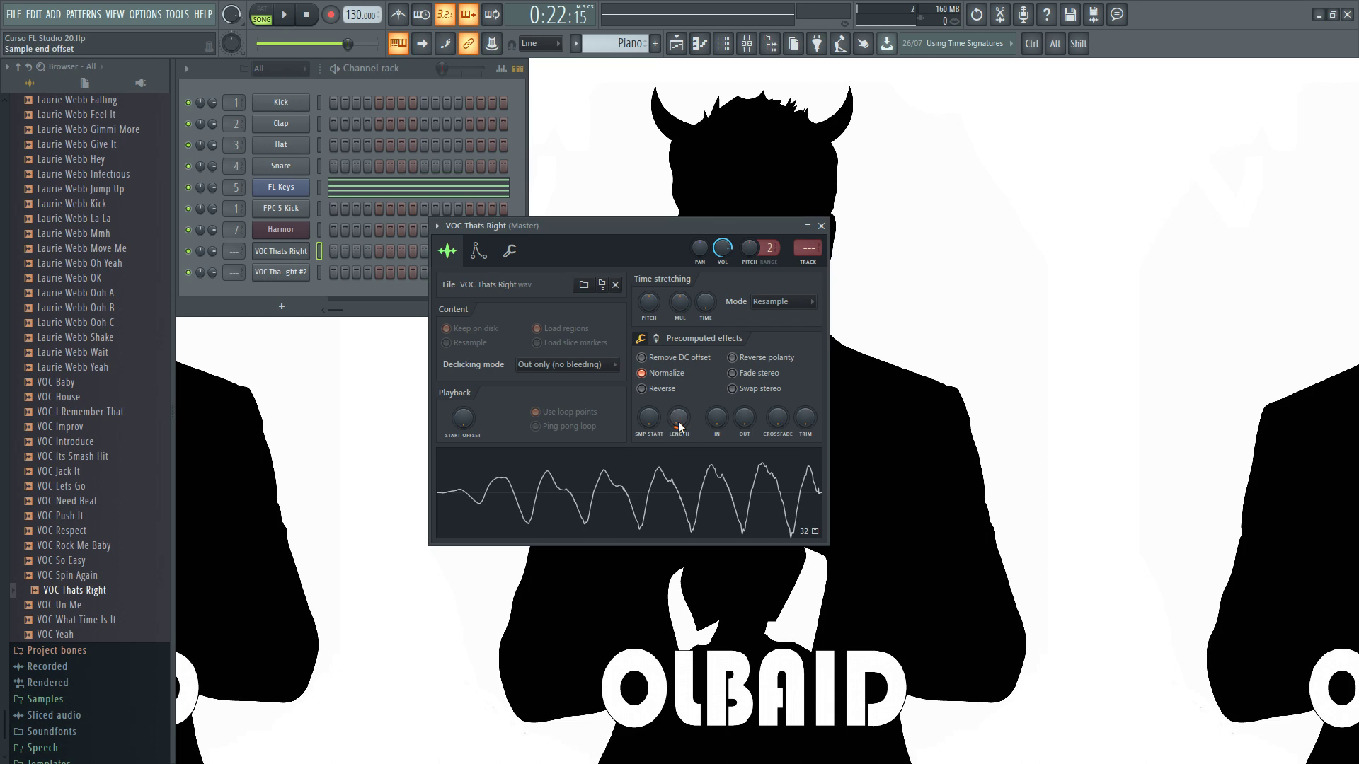
click(650, 376)
click(651, 377)
click(649, 376)
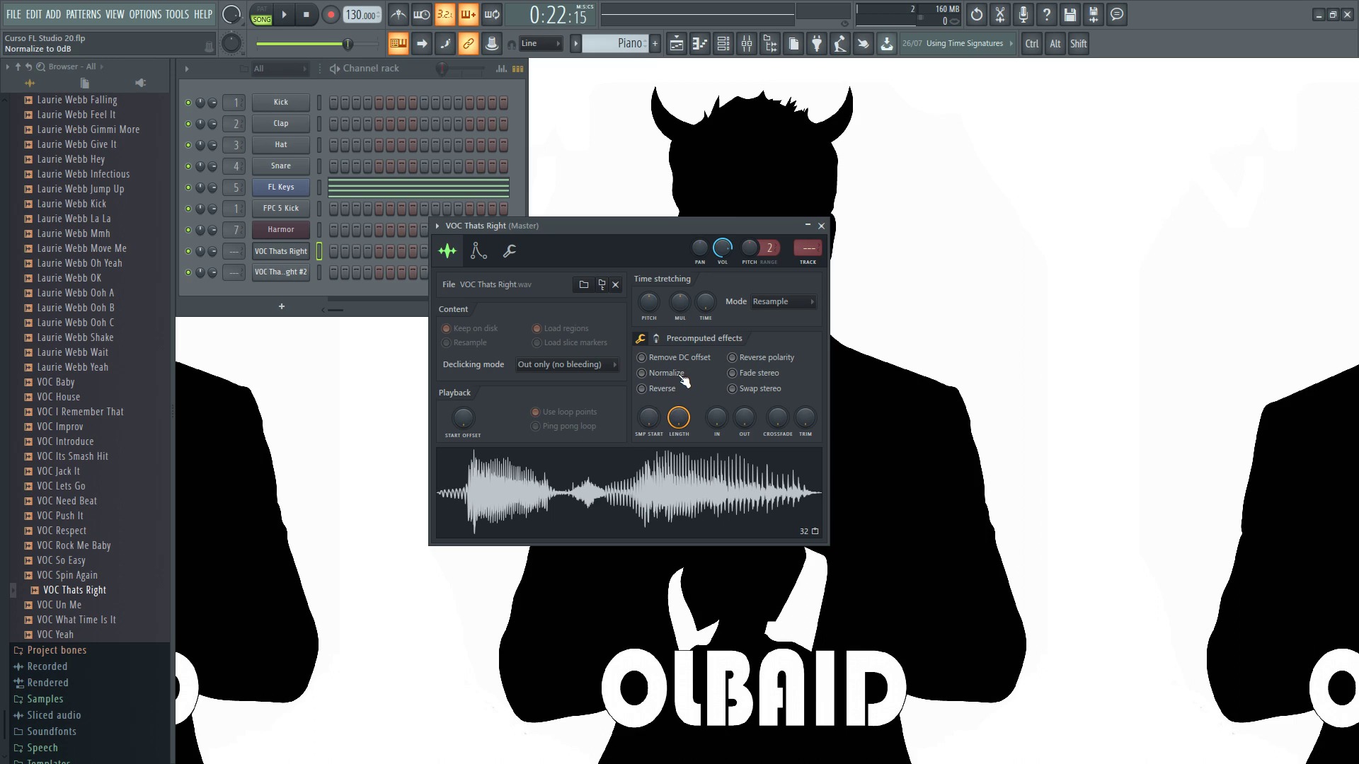
- Turn on Reverse for VOC Thats Right, preview the reversed sample, and turn Reverse off
click(648, 391)
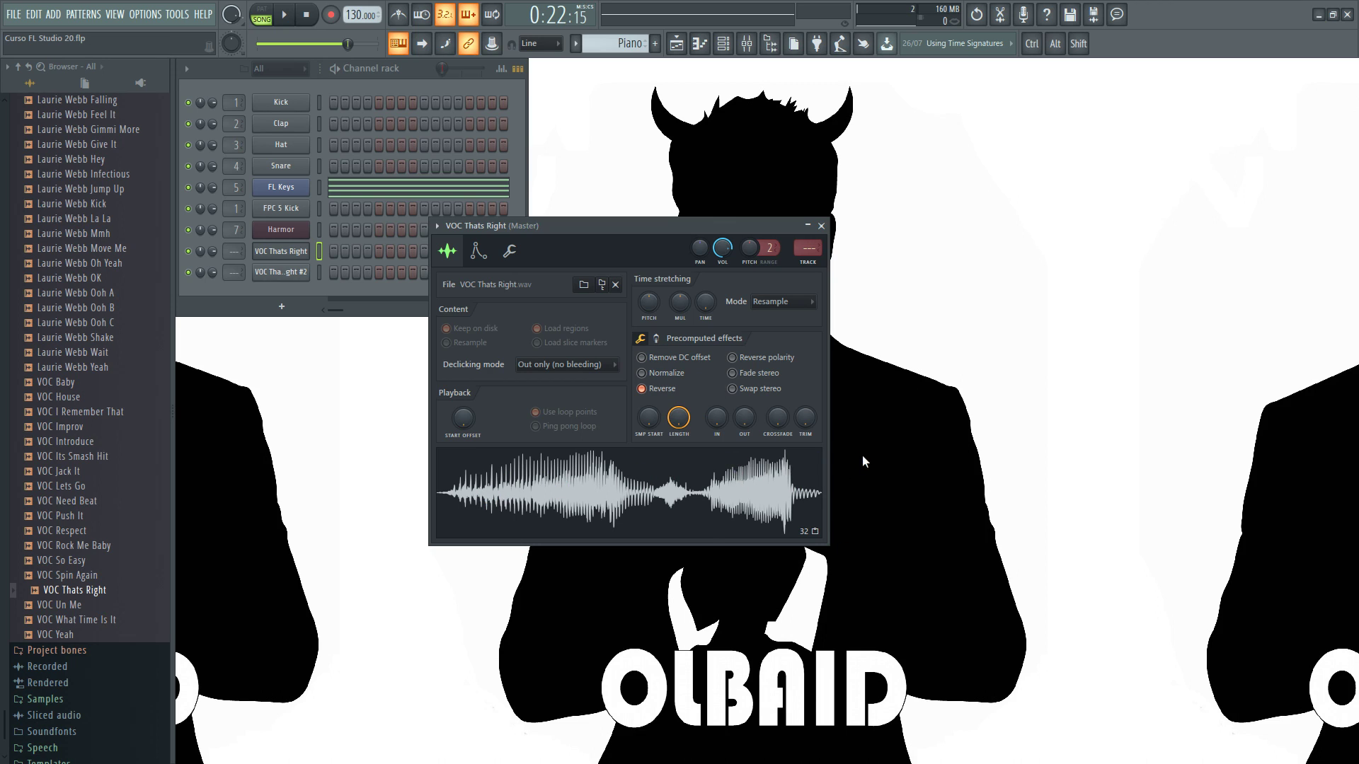
click(681, 495)
click(658, 393)
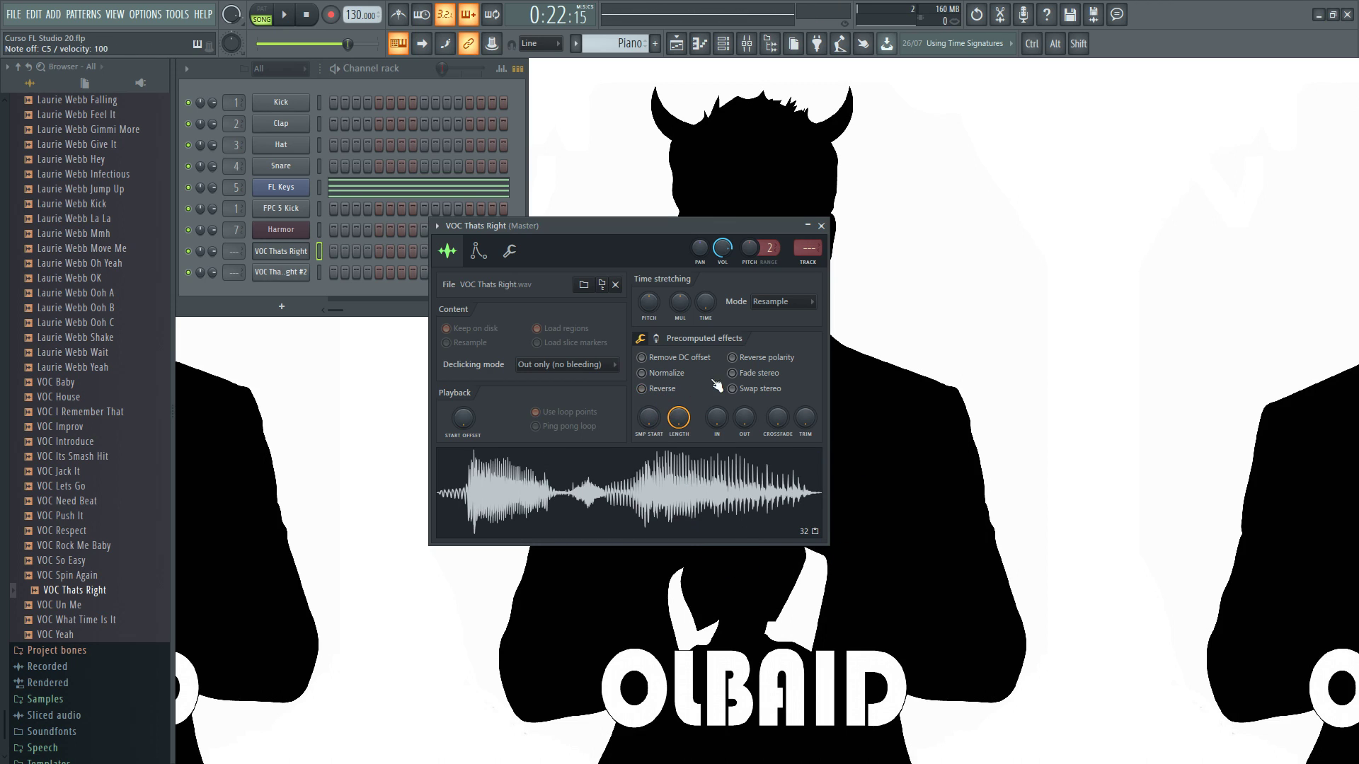
- Toggle Reverse polarity on VOC Thats Right and on the Kick channel, previewing the kick both ways and leaving it off
click(749, 360)
click(749, 359)
click(280, 104)
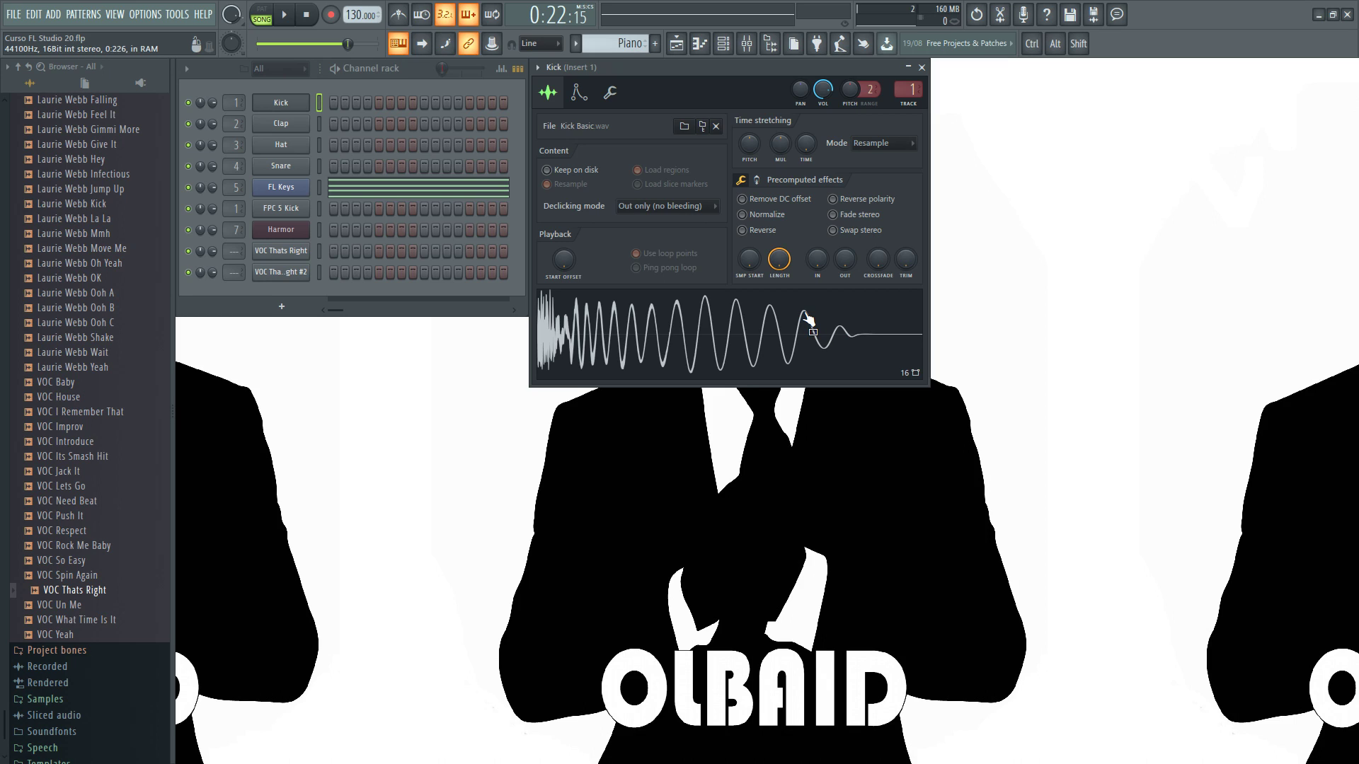
click(832, 199)
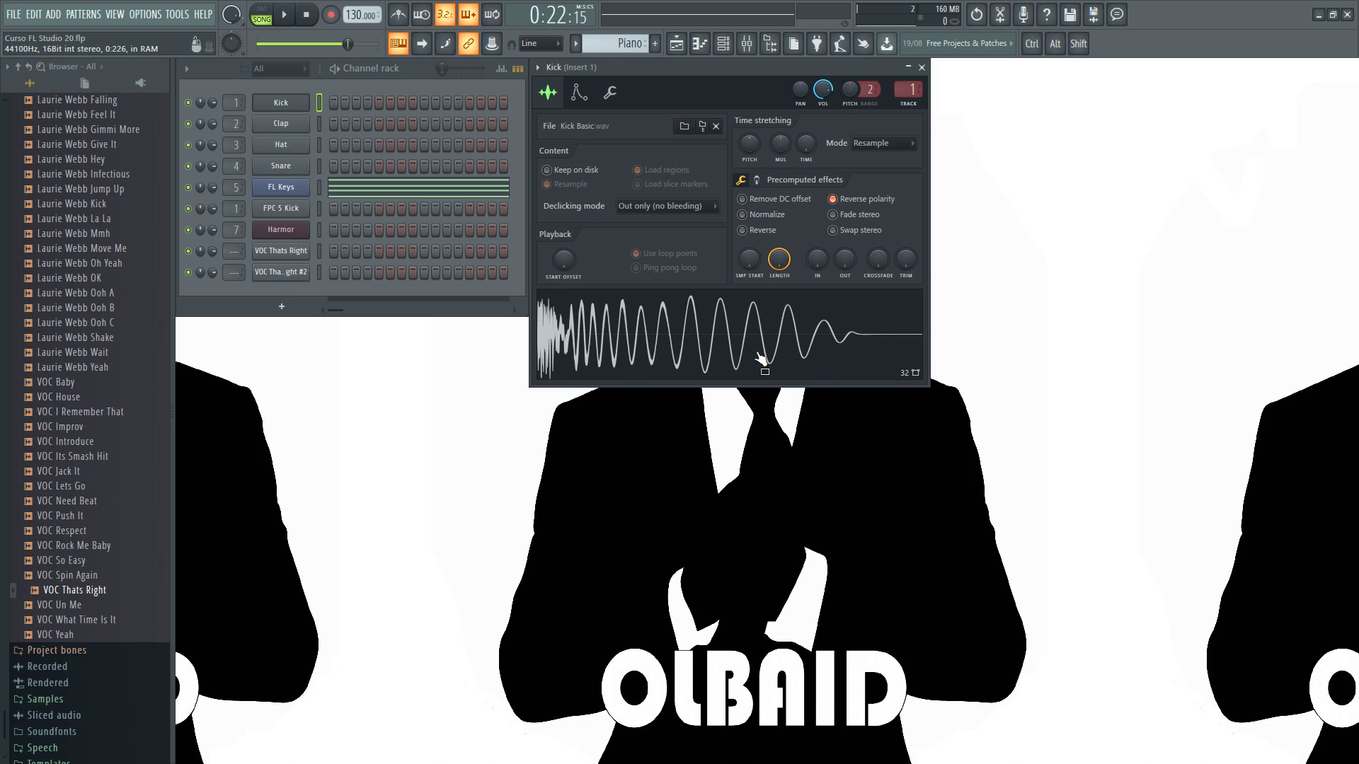
click(736, 350)
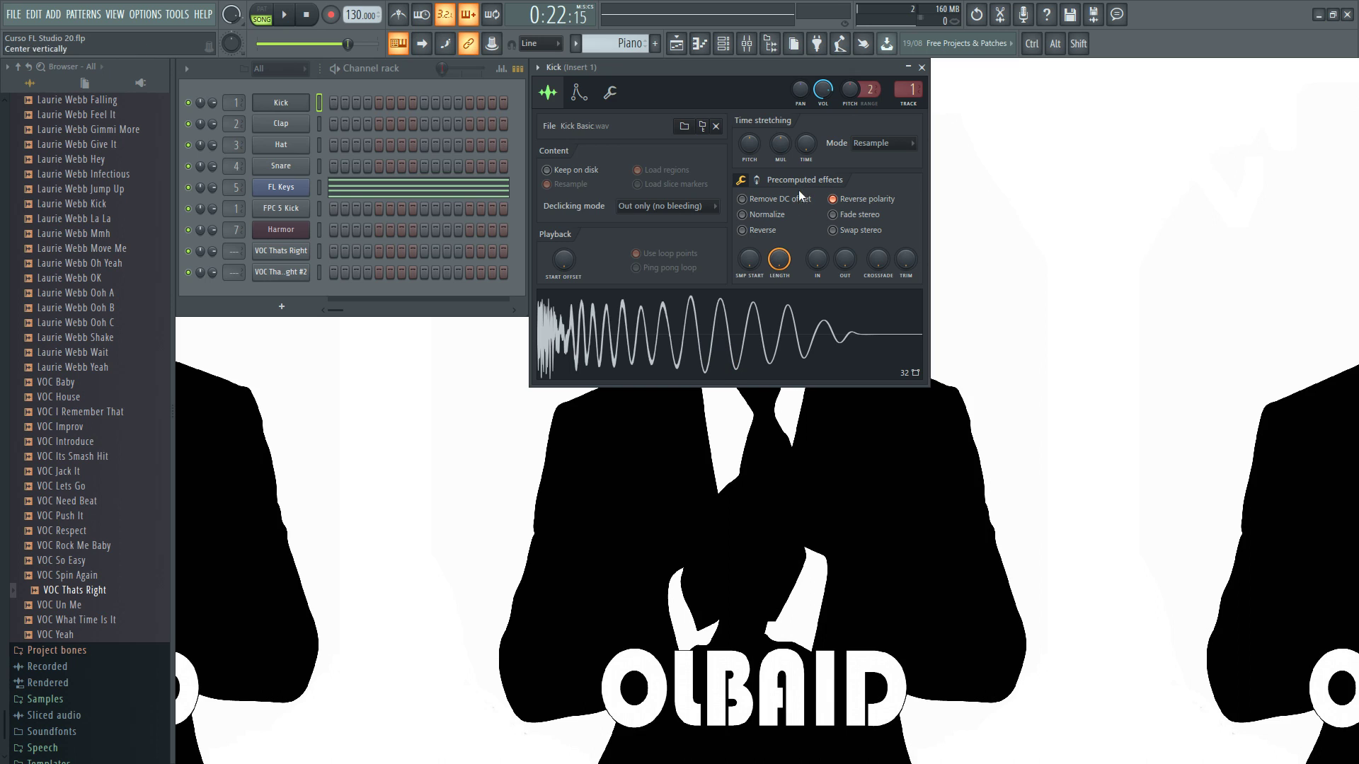
click(833, 202)
key(z)
key(z)
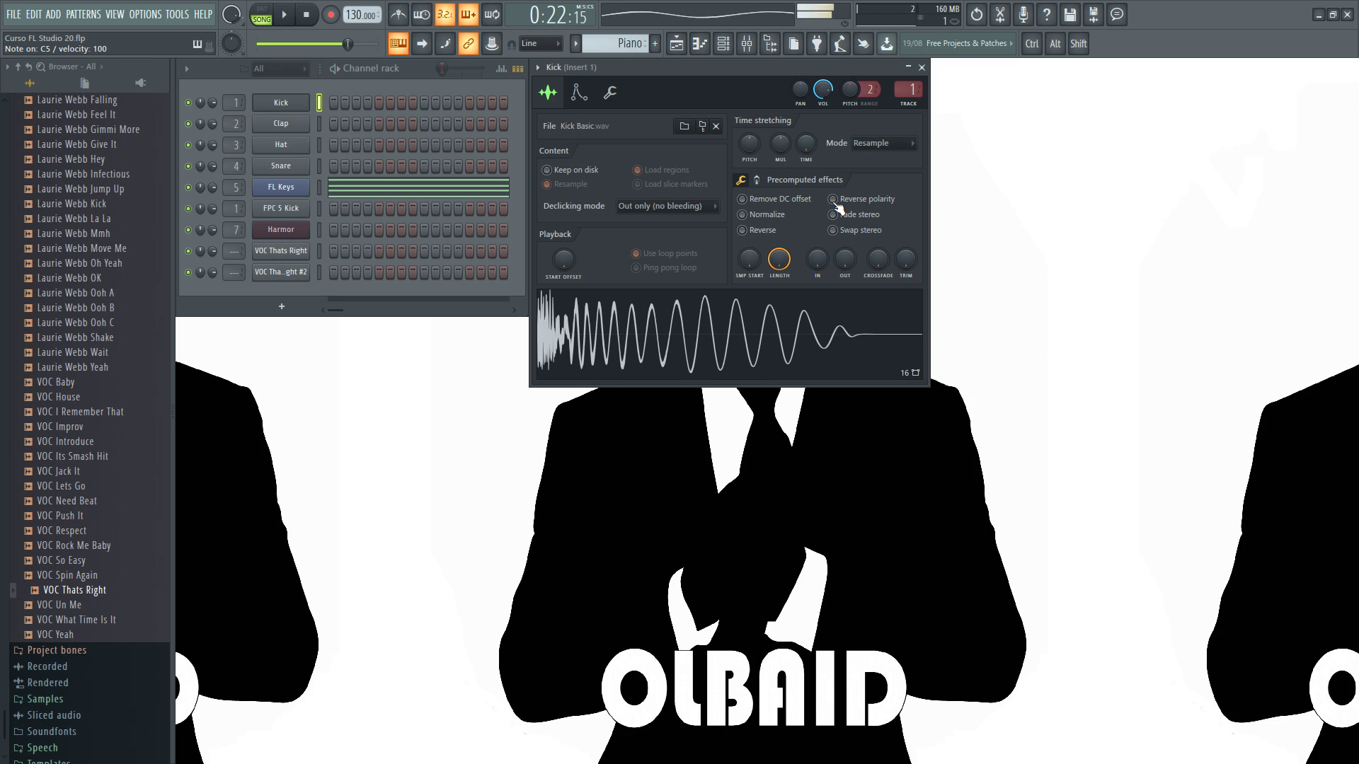
click(833, 203)
key(z)
click(833, 201)
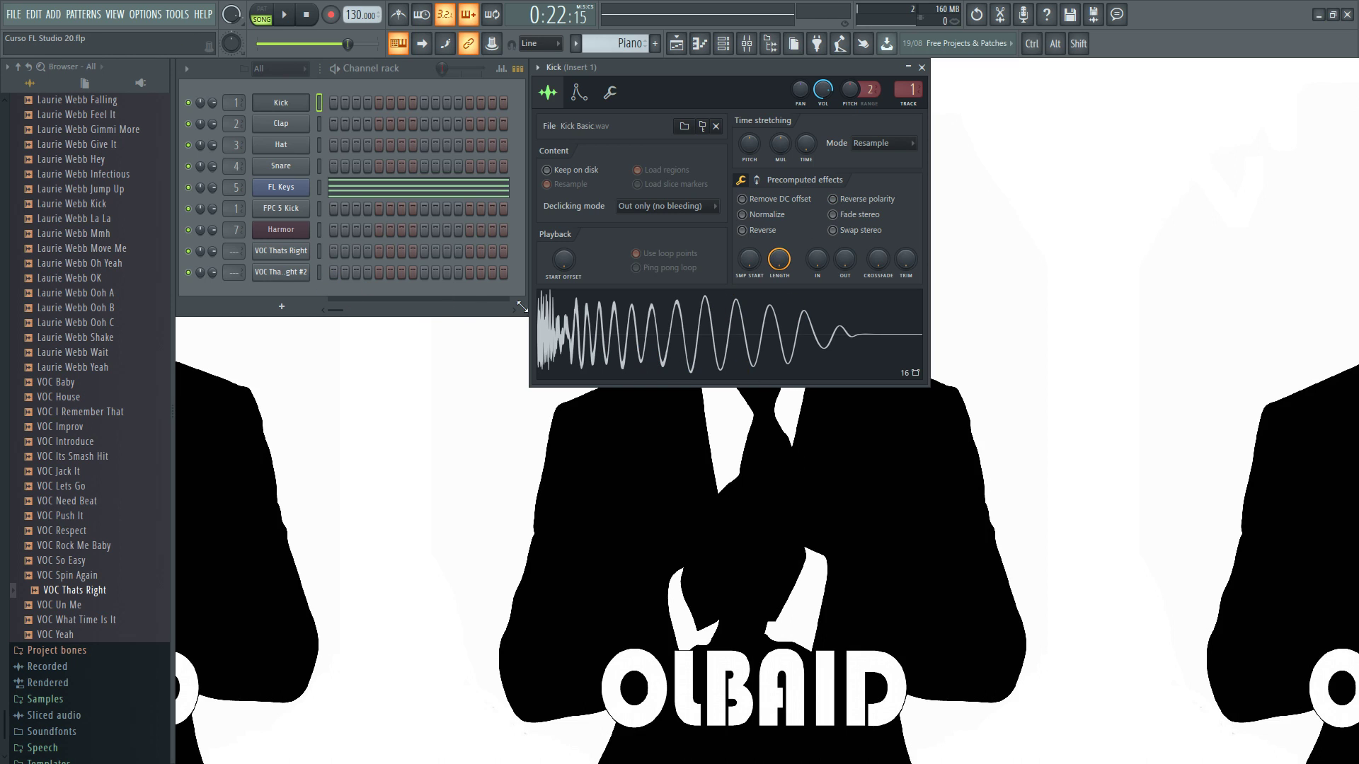
- Return to the VOC Thats Right settings, preview the sample with Fade stereo on, and turn the effect off
click(281, 251)
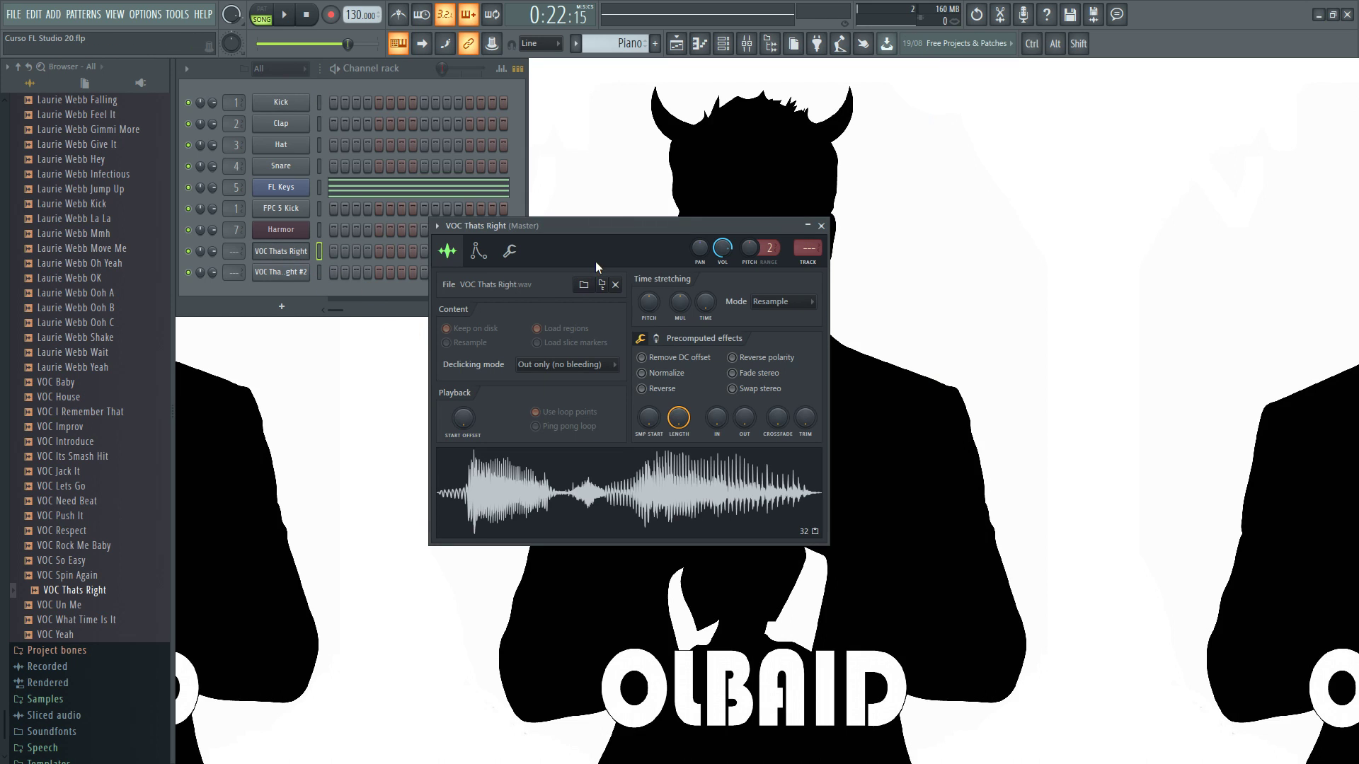
drag(605, 231, 636, 219)
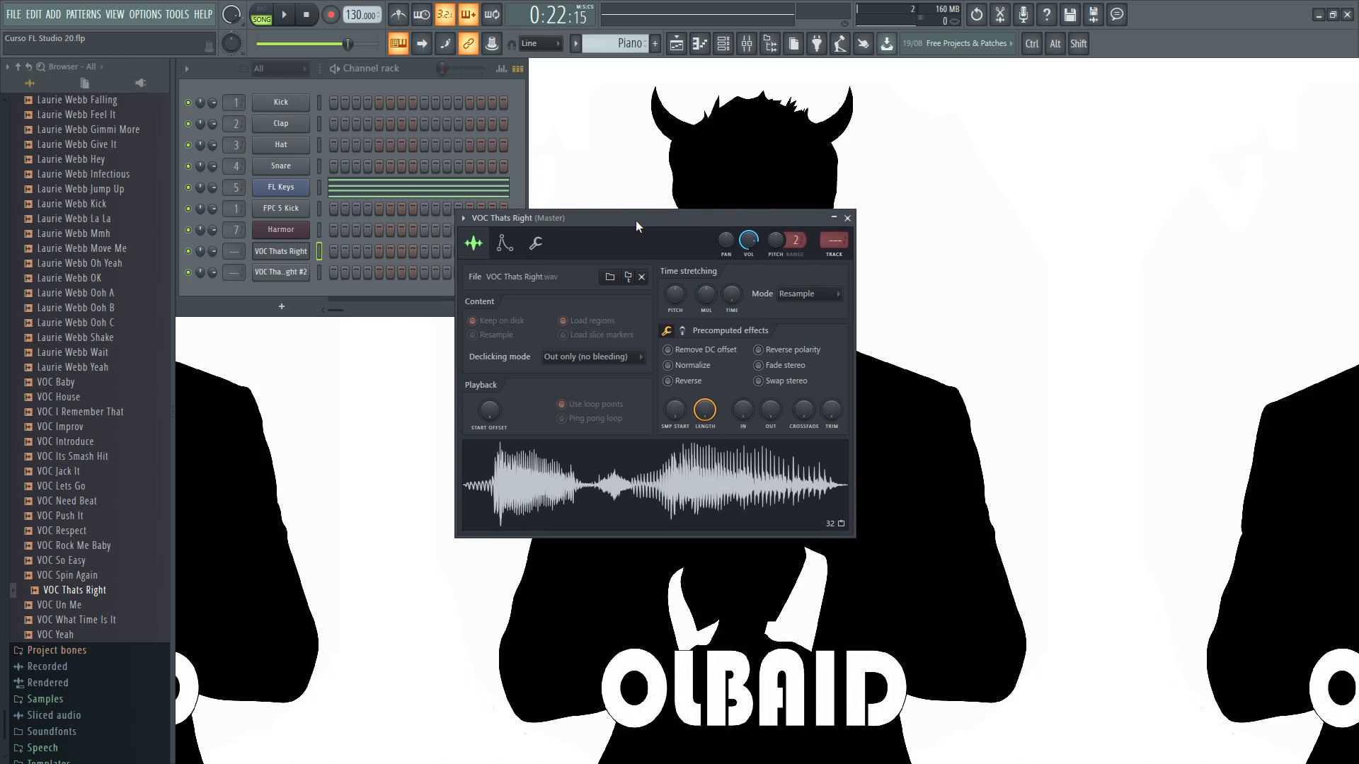
click(759, 366)
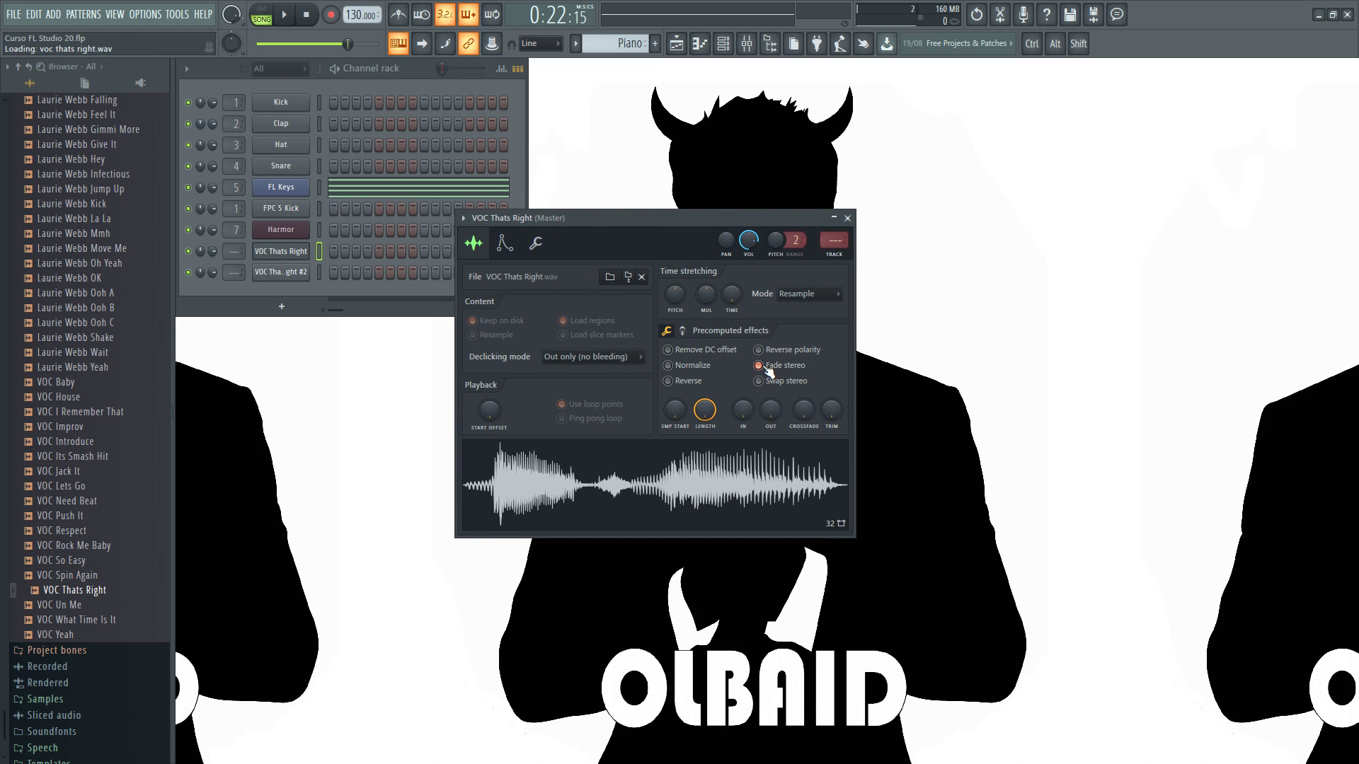
key(q)
key(q)
click(758, 365)
- Compare Fade stereo with panning VOC Thats Right to 76% right, leaving the effect off and PAN centered
drag(726, 249, 727, 209)
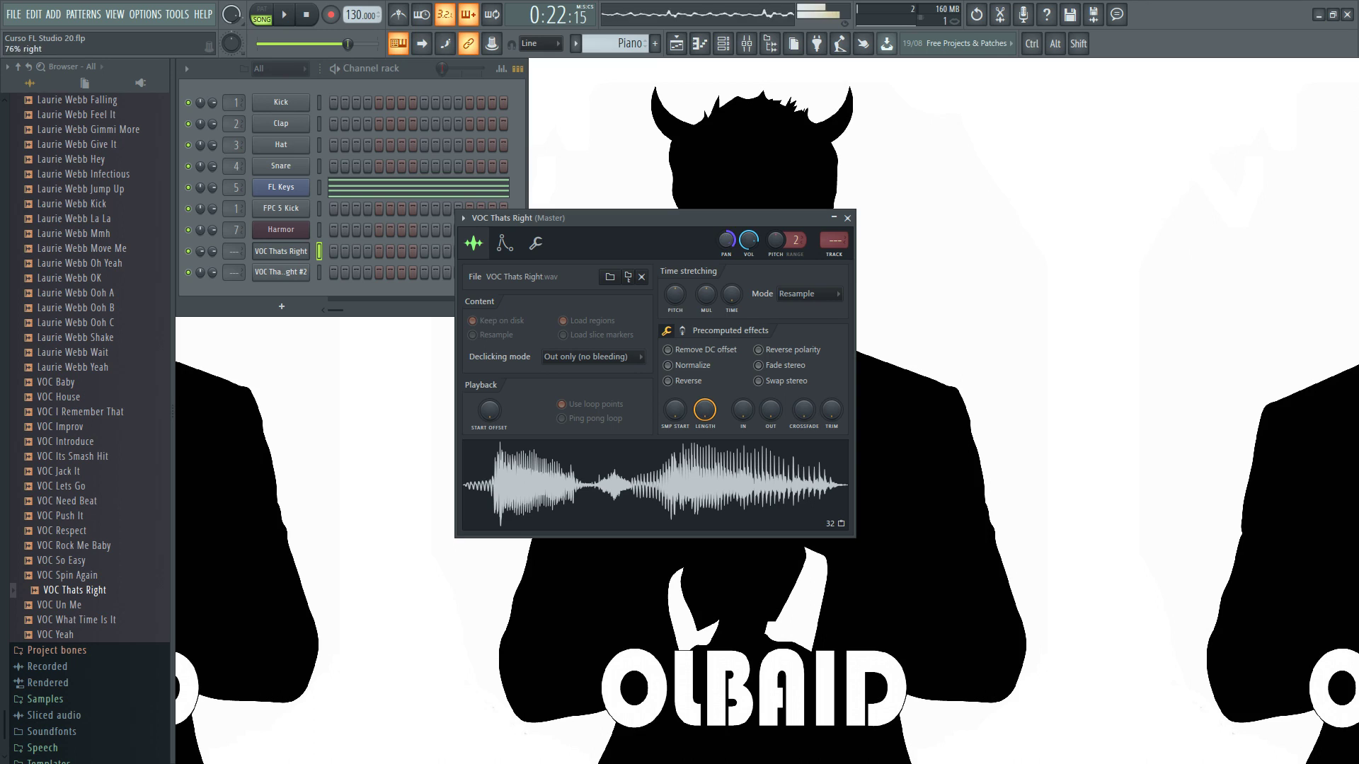
alt+click(726, 244)
click(793, 366)
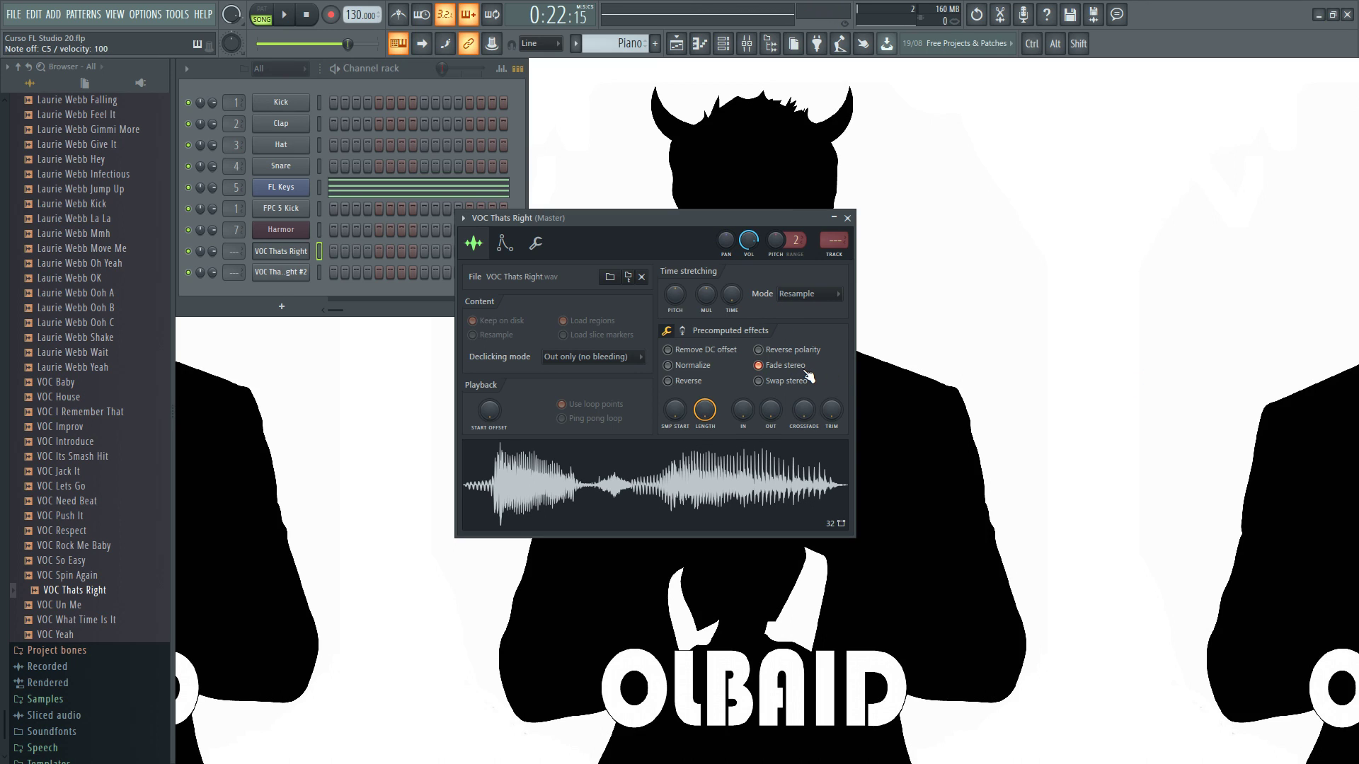
click(805, 373)
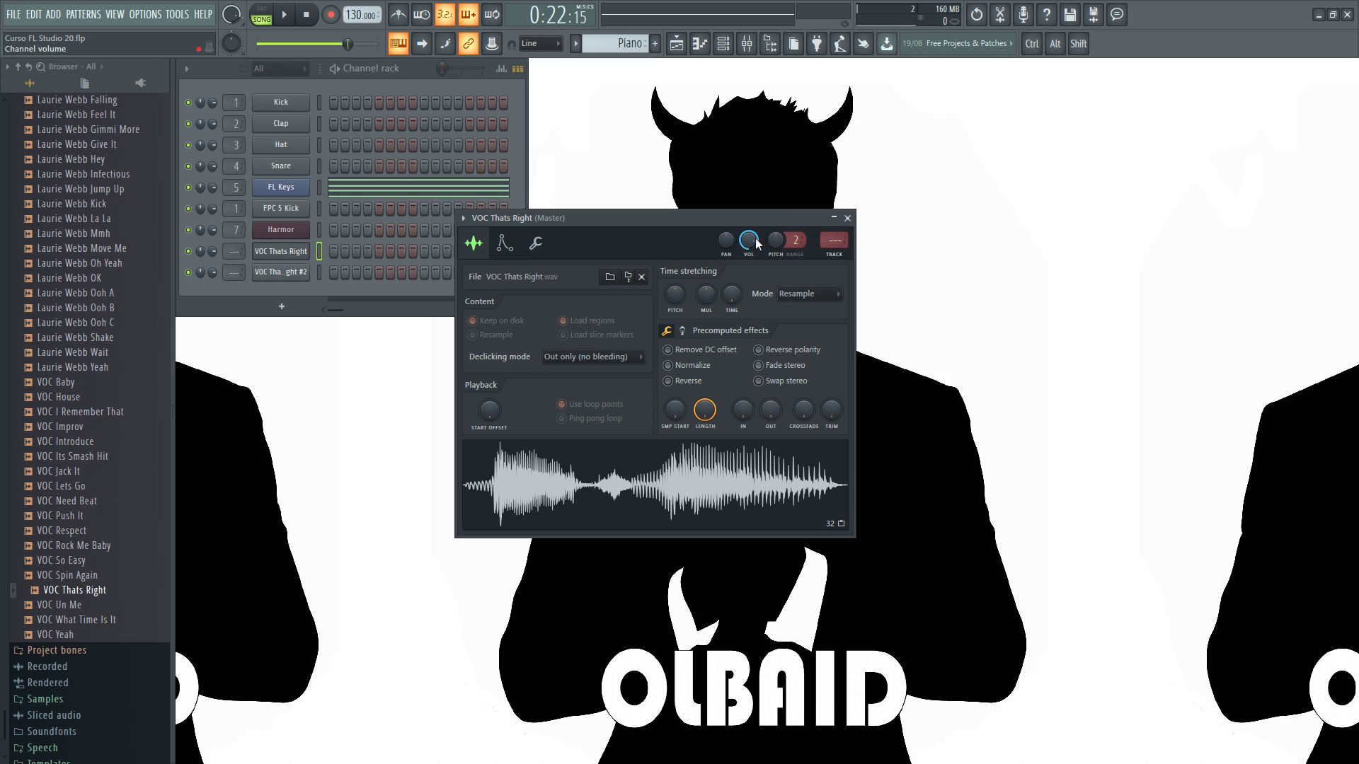
drag(721, 244, 725, 221)
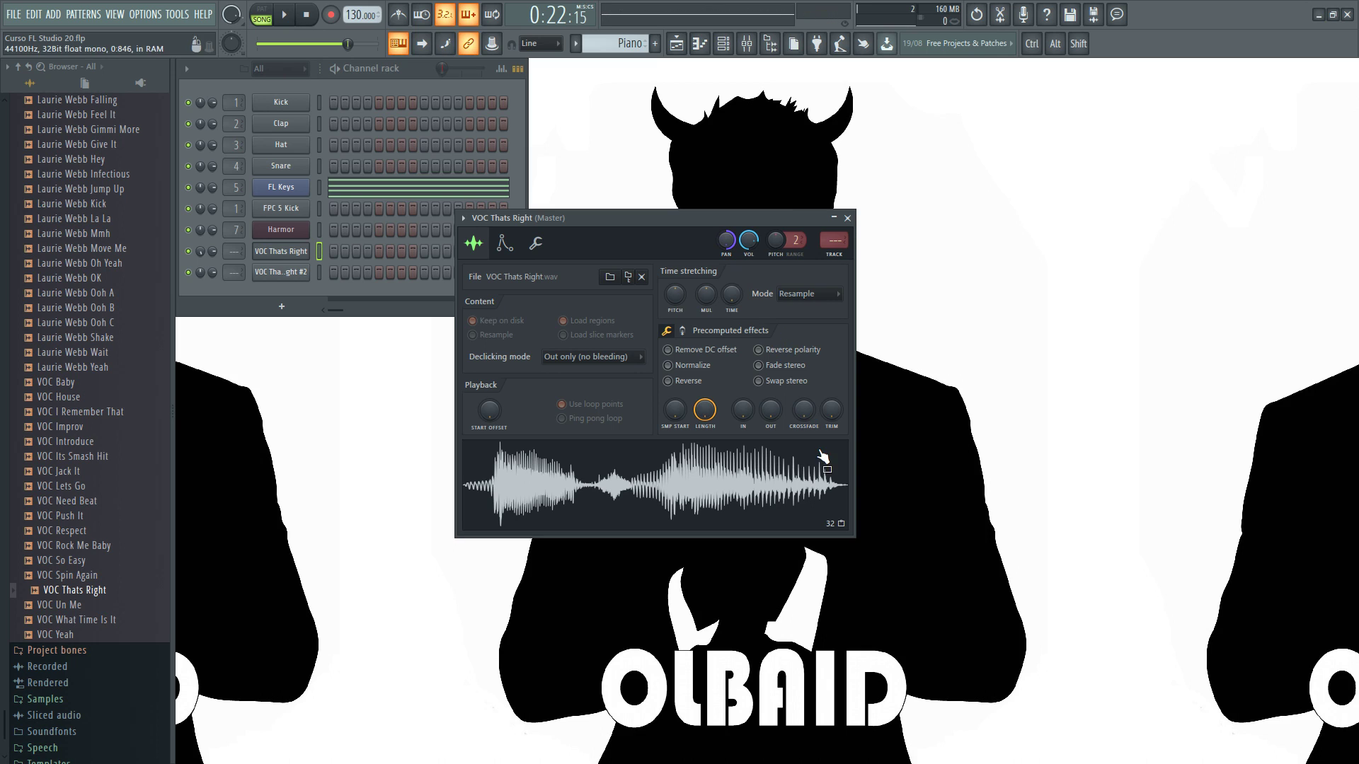
drag(729, 248, 729, 235)
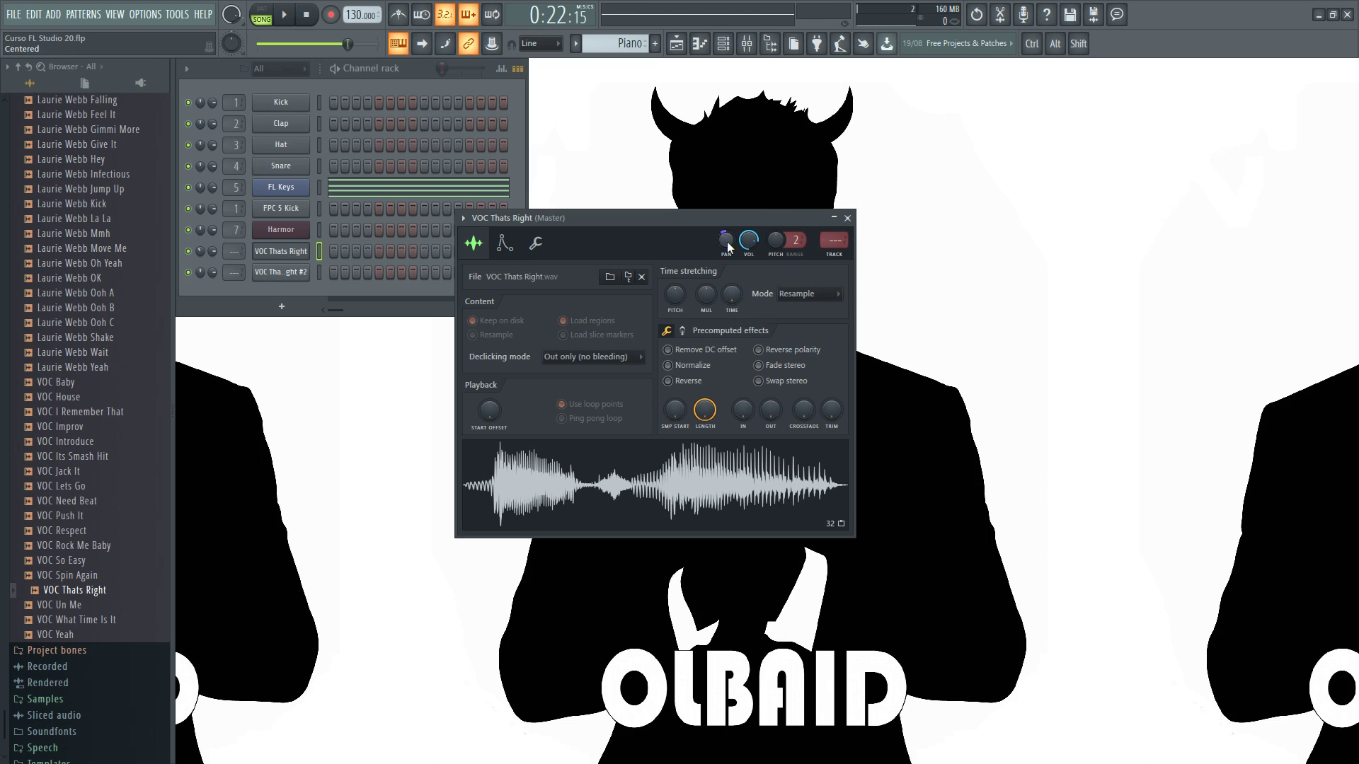
- Preview VOC Thats Right with Fade stereo and Swap stereo on, and turn both effects off
click(770, 368)
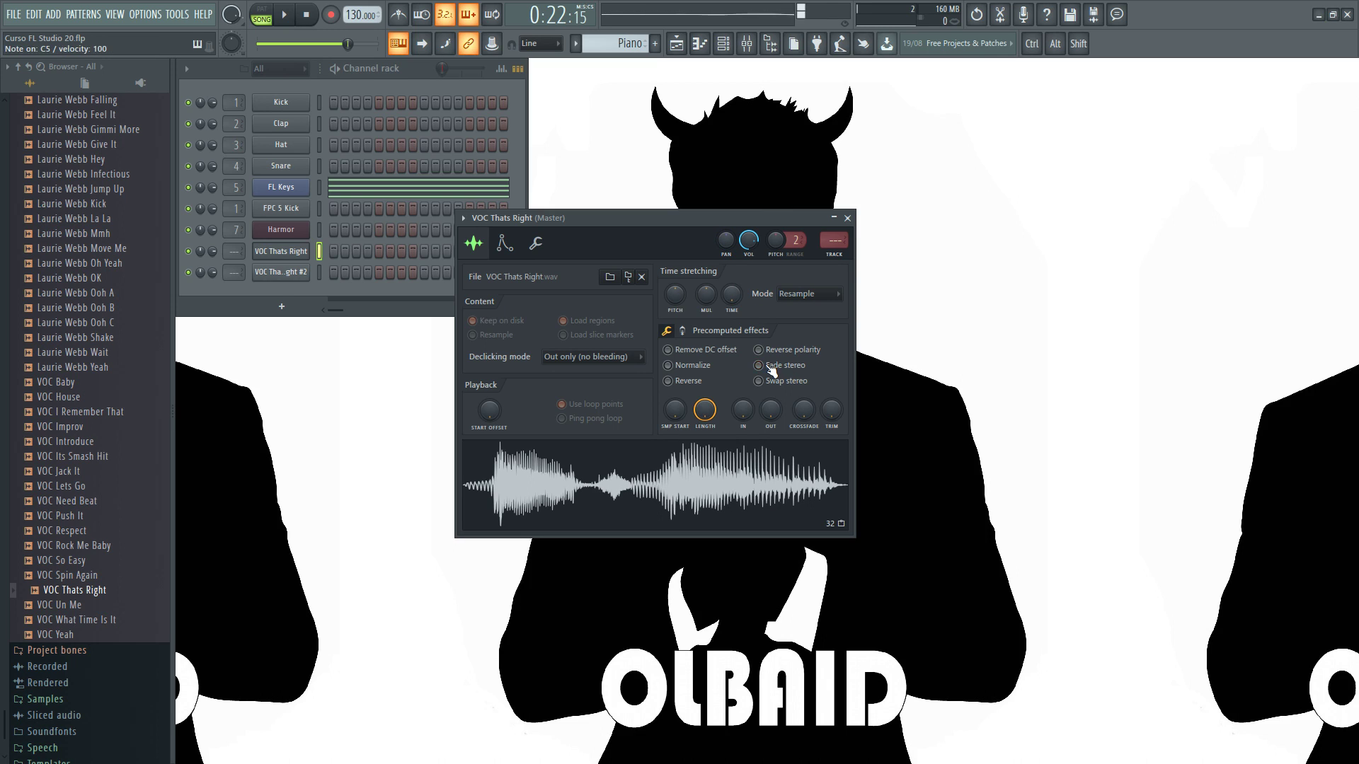
click(765, 382)
click(759, 366)
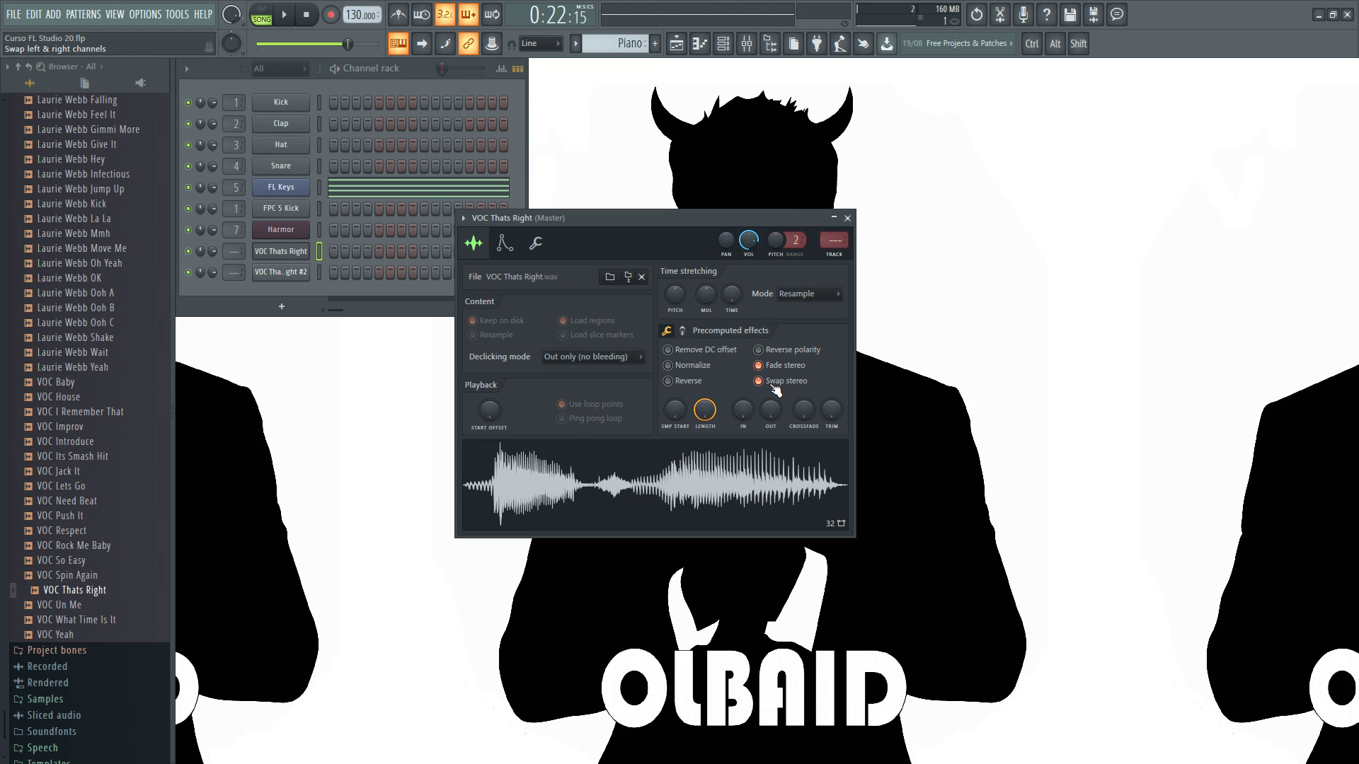
click(766, 386)
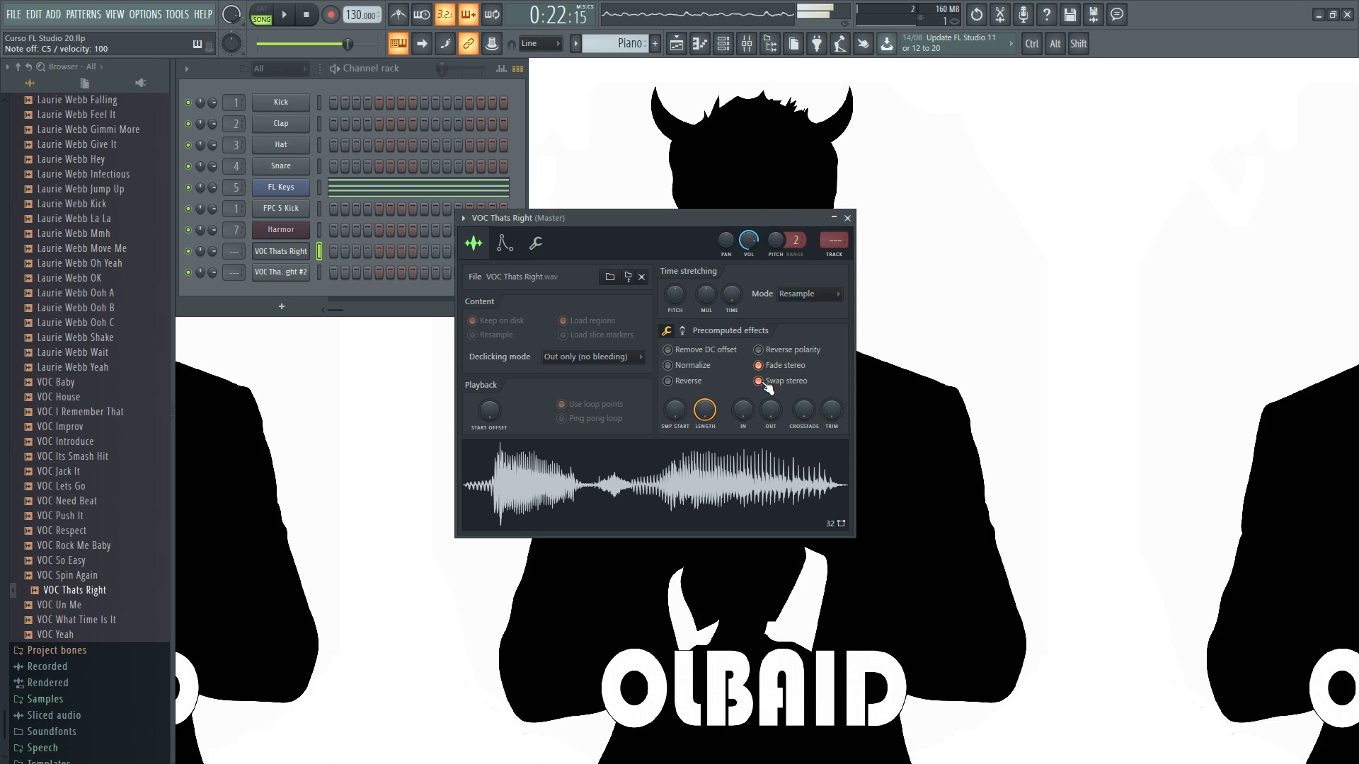
click(764, 383)
click(760, 366)
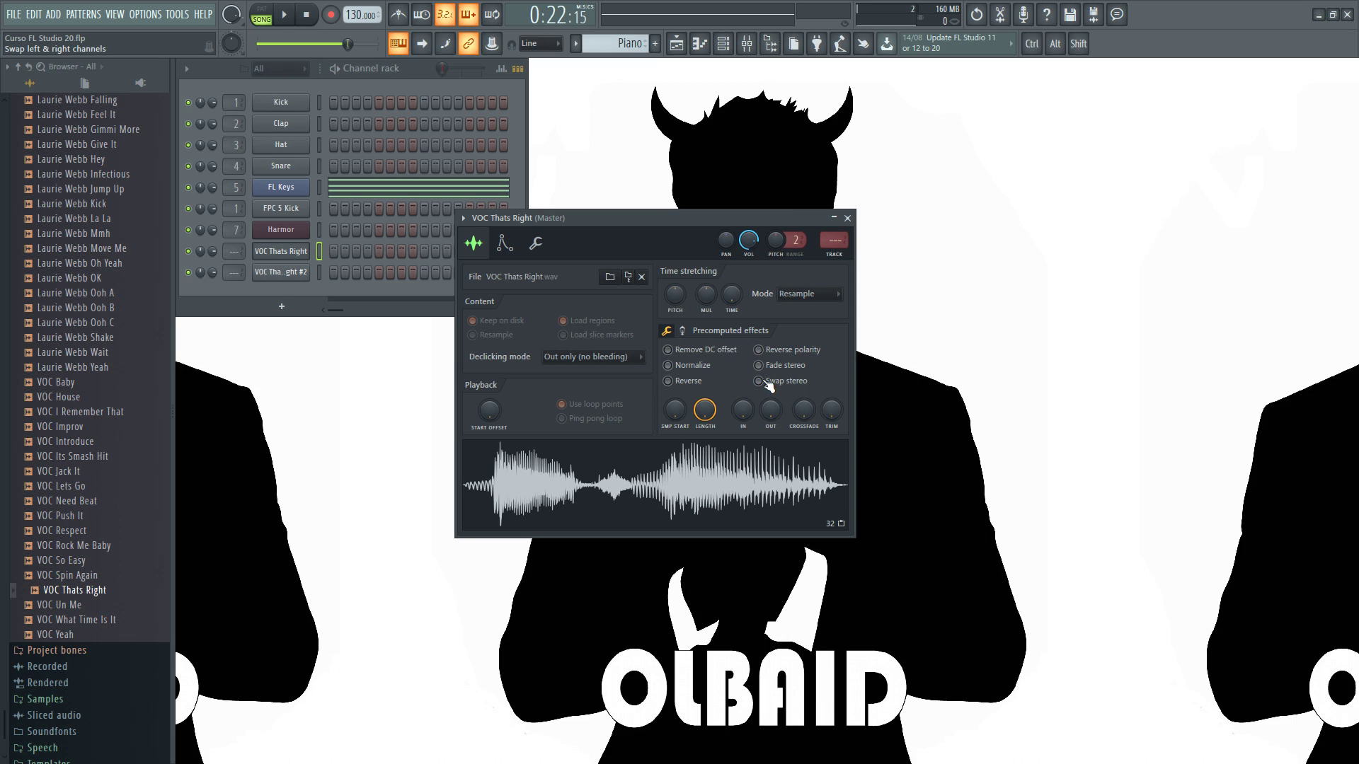
- Show the second set of precomputed effects, try BOOST at maximum, reset it, and apply a small boost to the sample
click(683, 332)
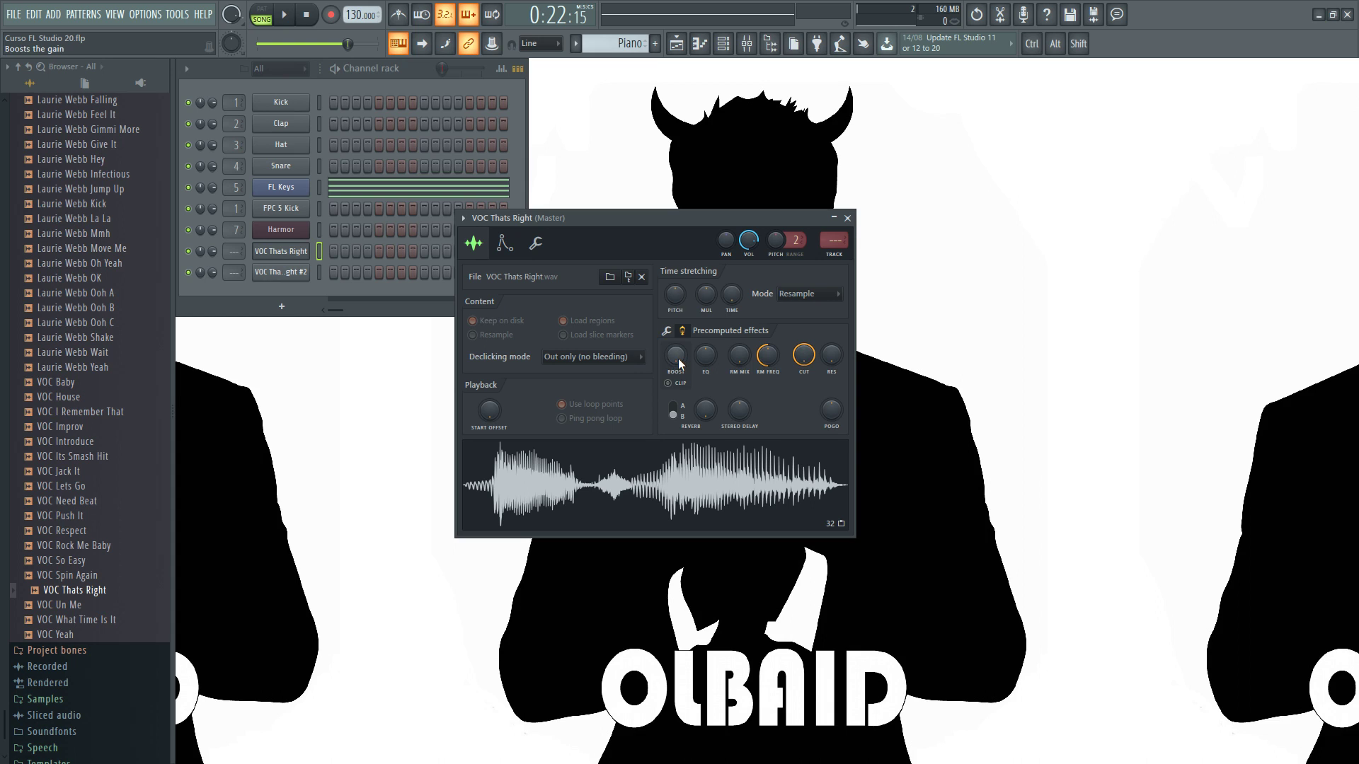
drag(677, 358, 677, 297)
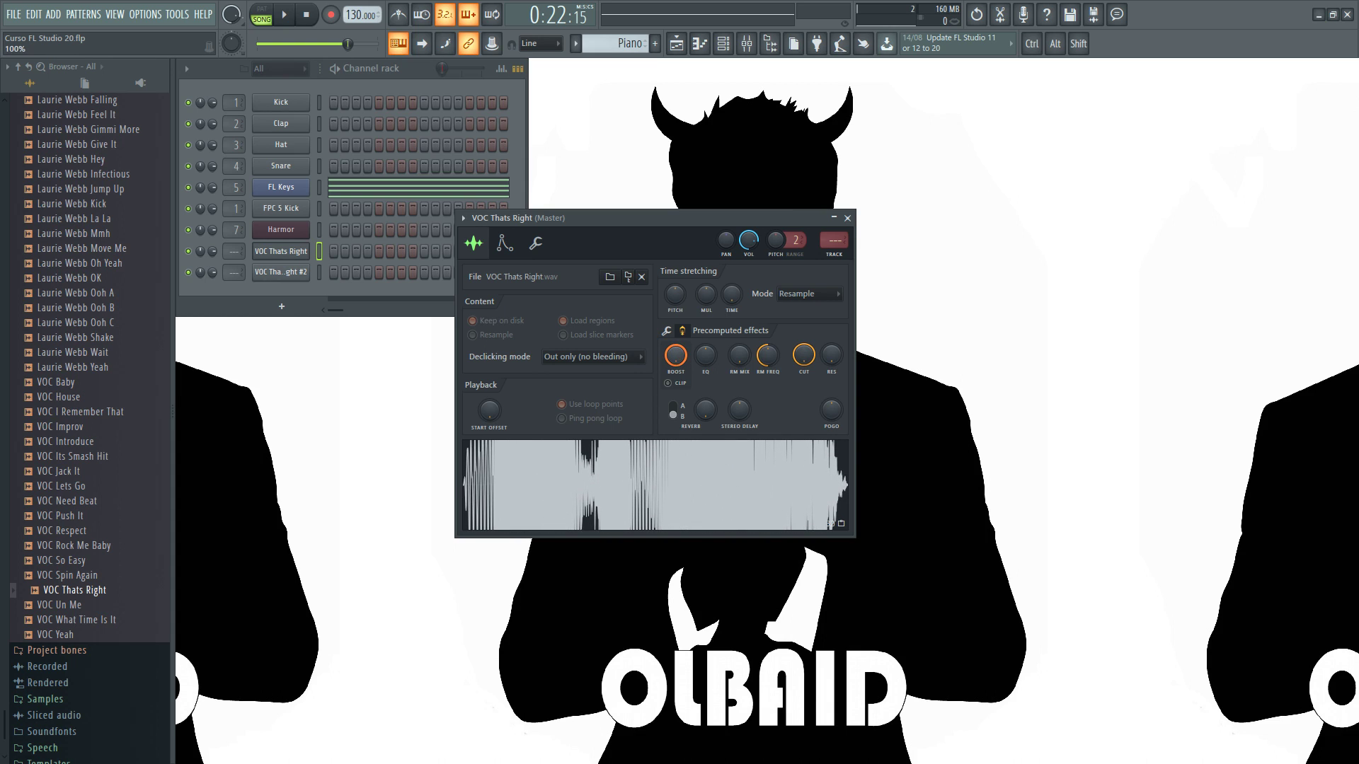
drag(677, 358, 677, 425)
drag(749, 242, 749, 225)
mouse_move(678, 355)
mouse_down()
mouse_move(677, 286)
mouse_move(677, 356)
mouse_up()
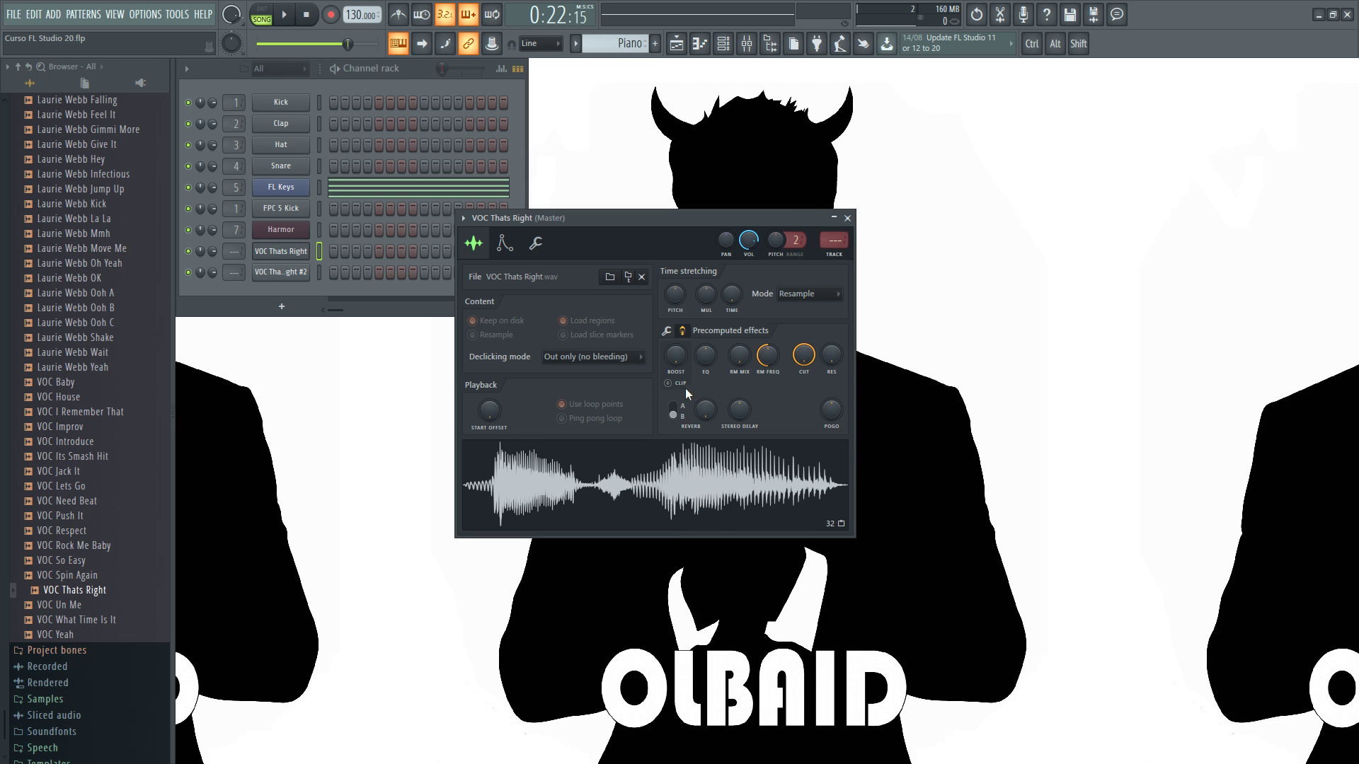
drag(676, 361, 676, 354)
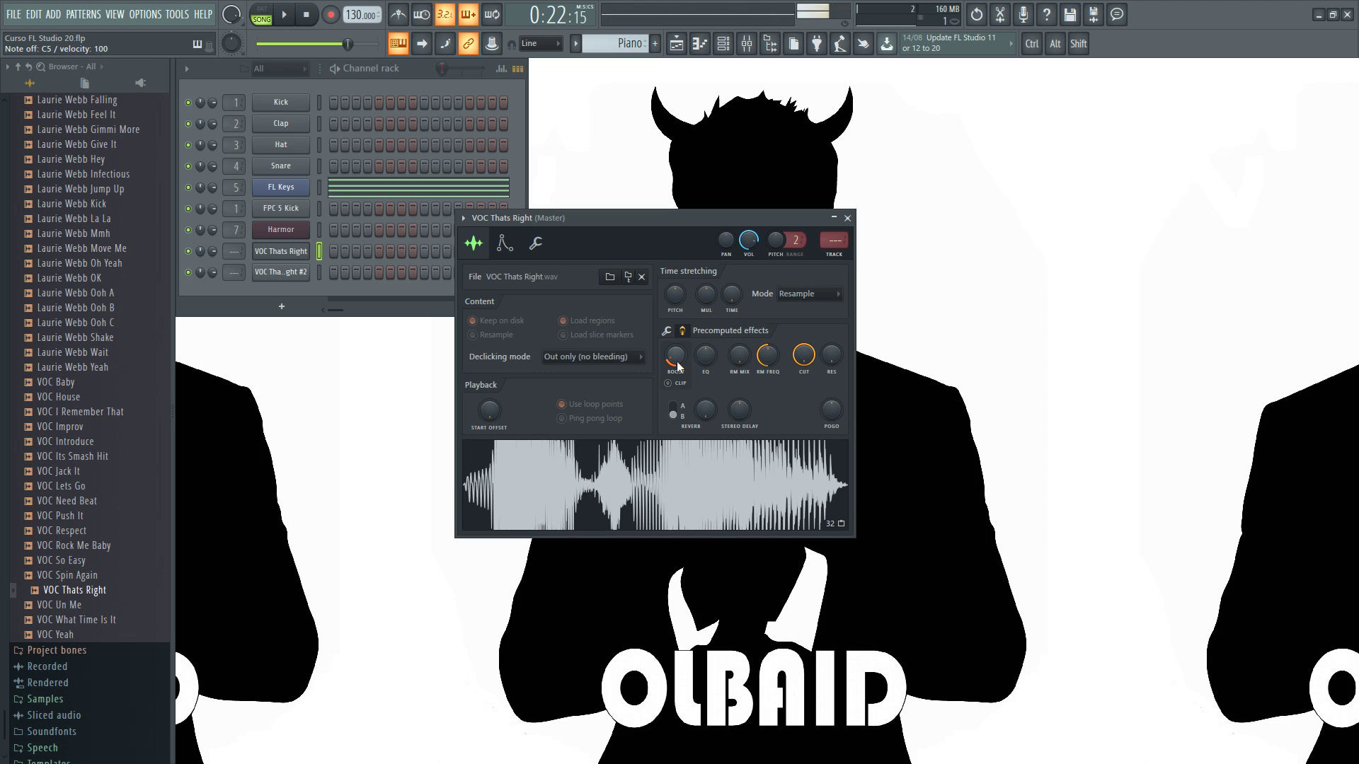
- Reset BOOST on VOC Thats Right, preview it at maximum with CLIP on and off, and leave BOOST at zero with CLIP off
drag(672, 365, 678, 403)
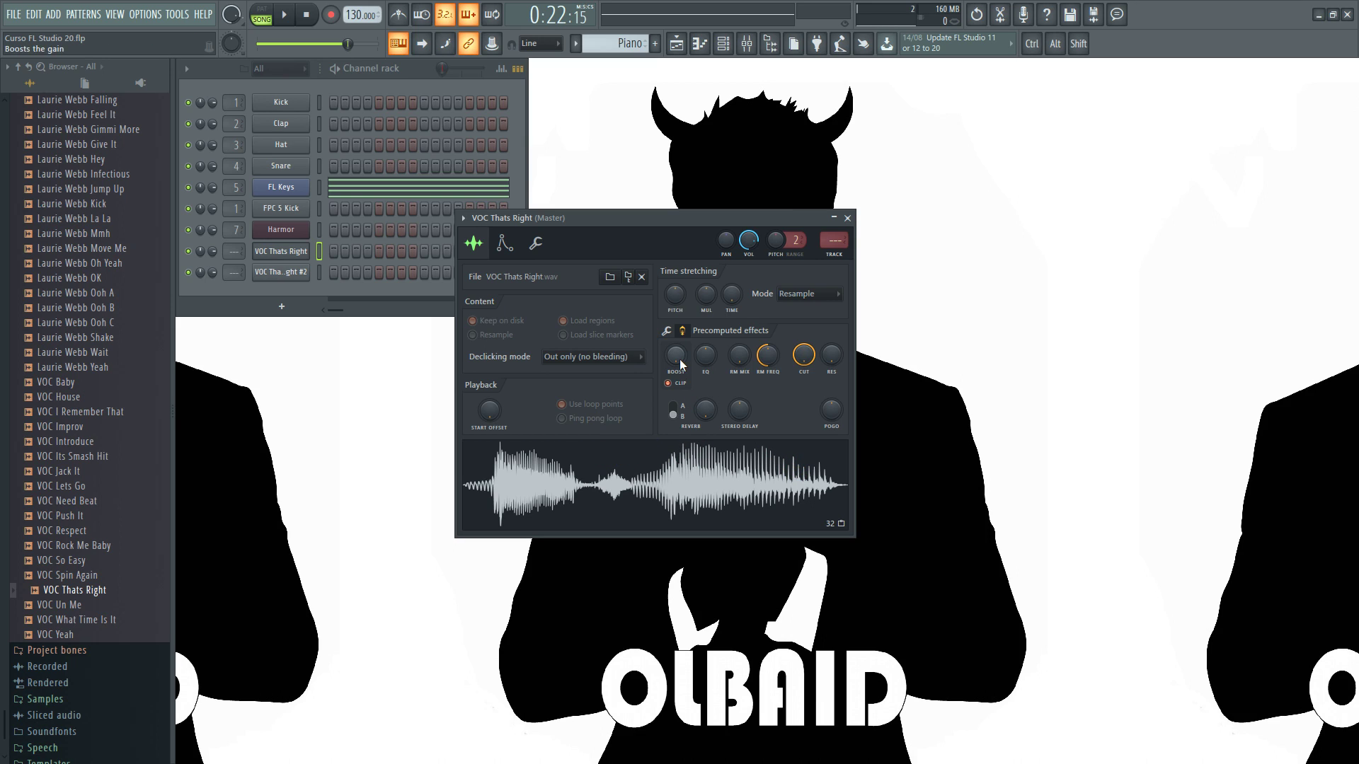
drag(676, 355, 676, 318)
key(z)
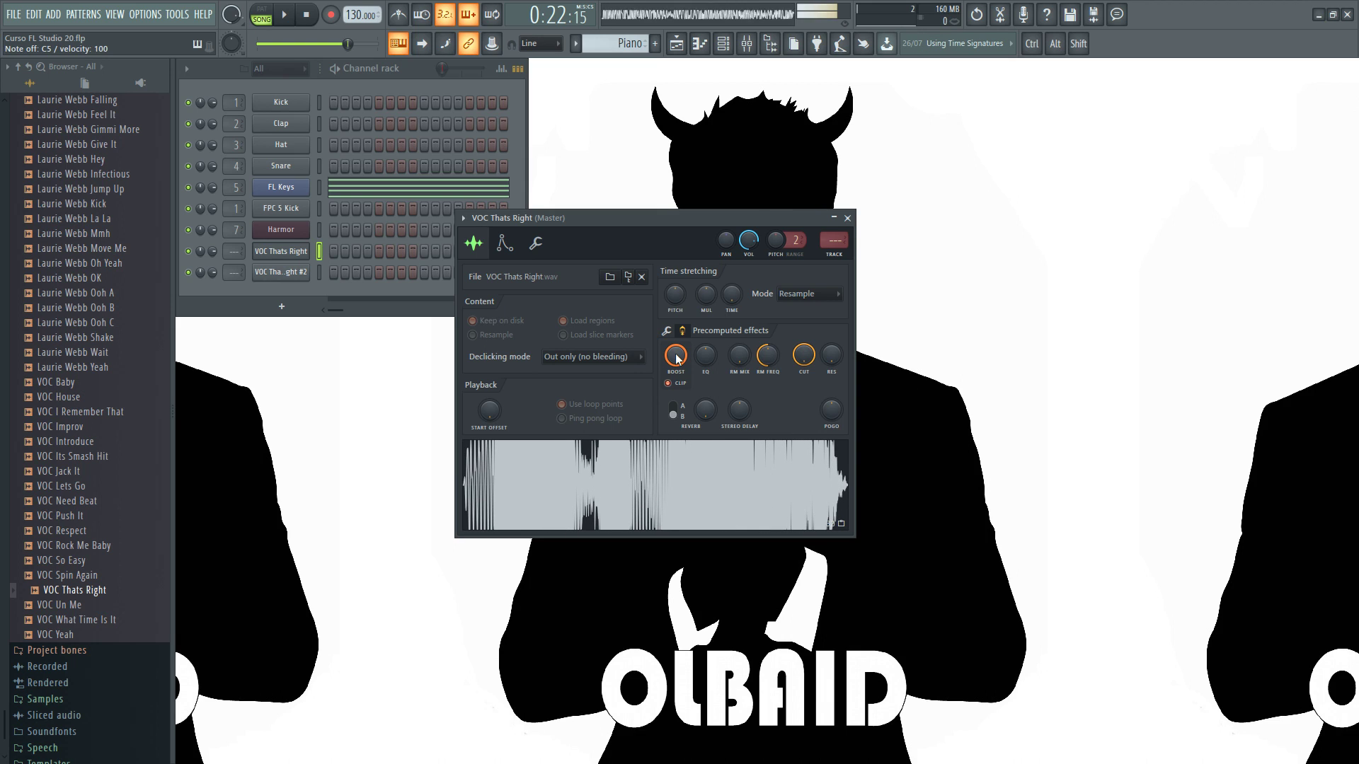
key(z)
key(z)
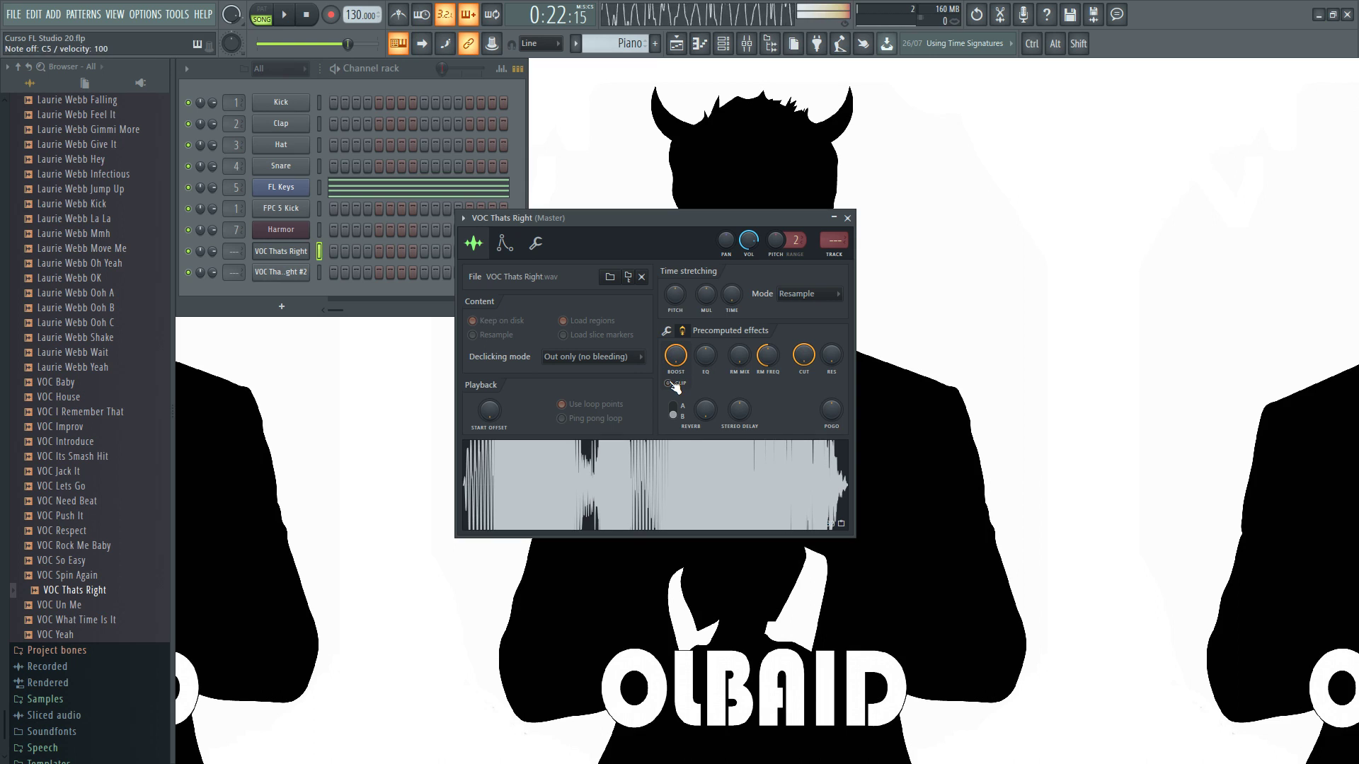
click(671, 384)
click(673, 384)
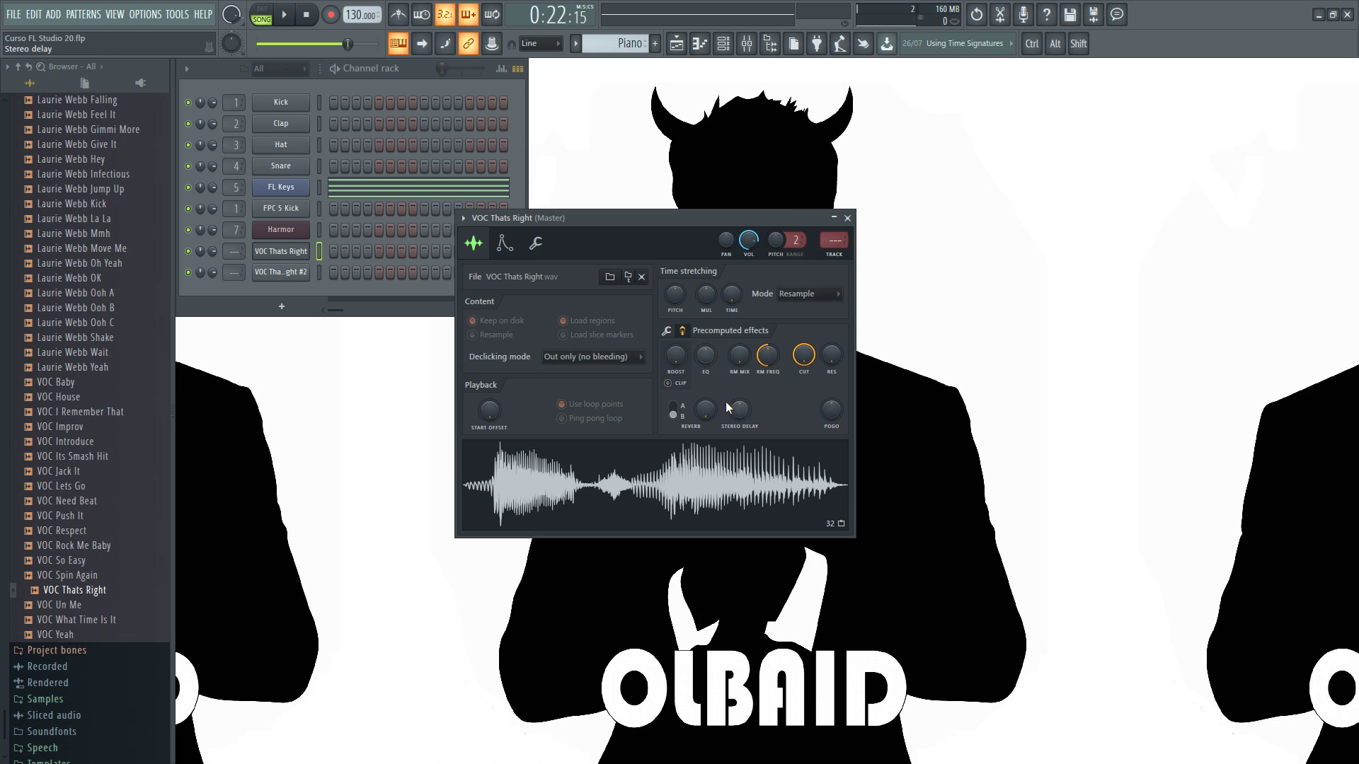
- Preview VOC Thats Right with EQ turned down, compare it with the default and a raised EQ, and reset the knob
drag(706, 358, 705, 355)
drag(709, 357, 709, 359)
drag(705, 356, 703, 367)
key(q)
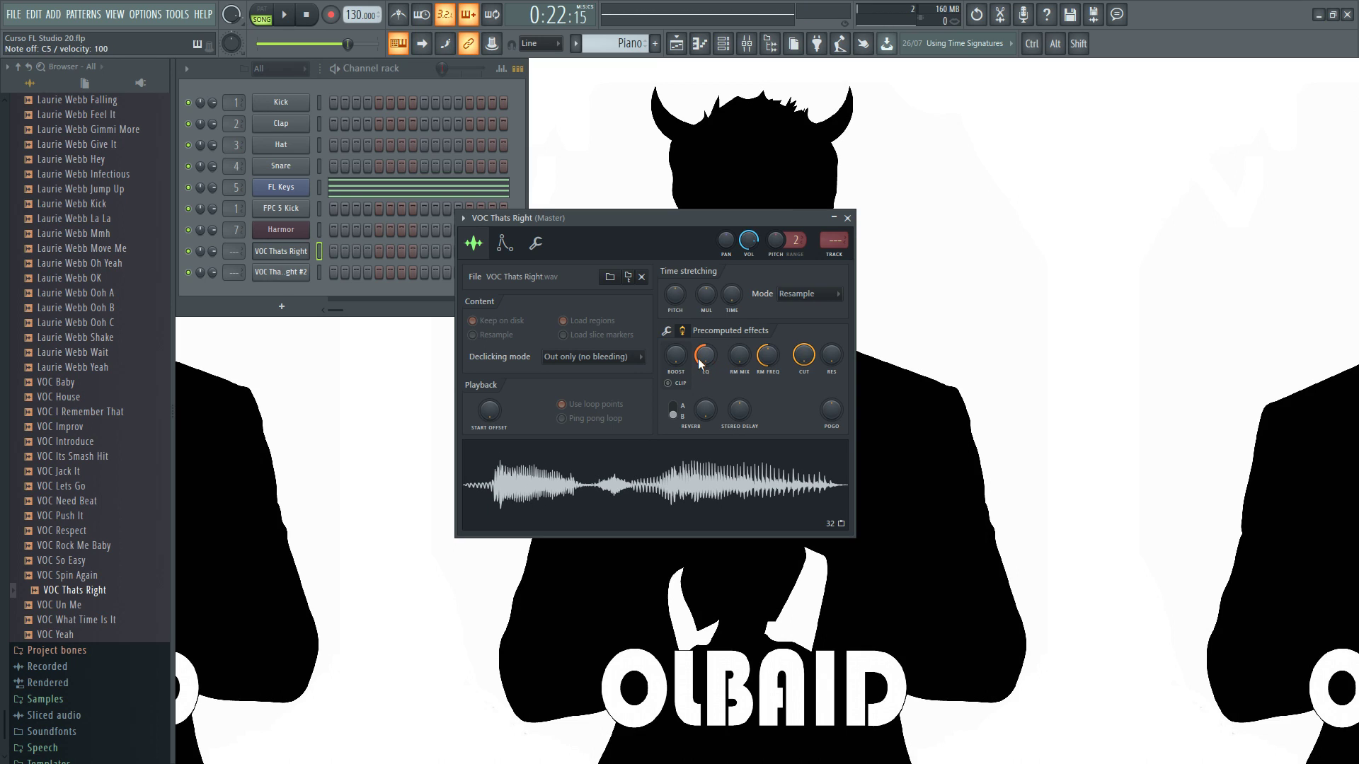
alt+click(701, 360)
key(q)
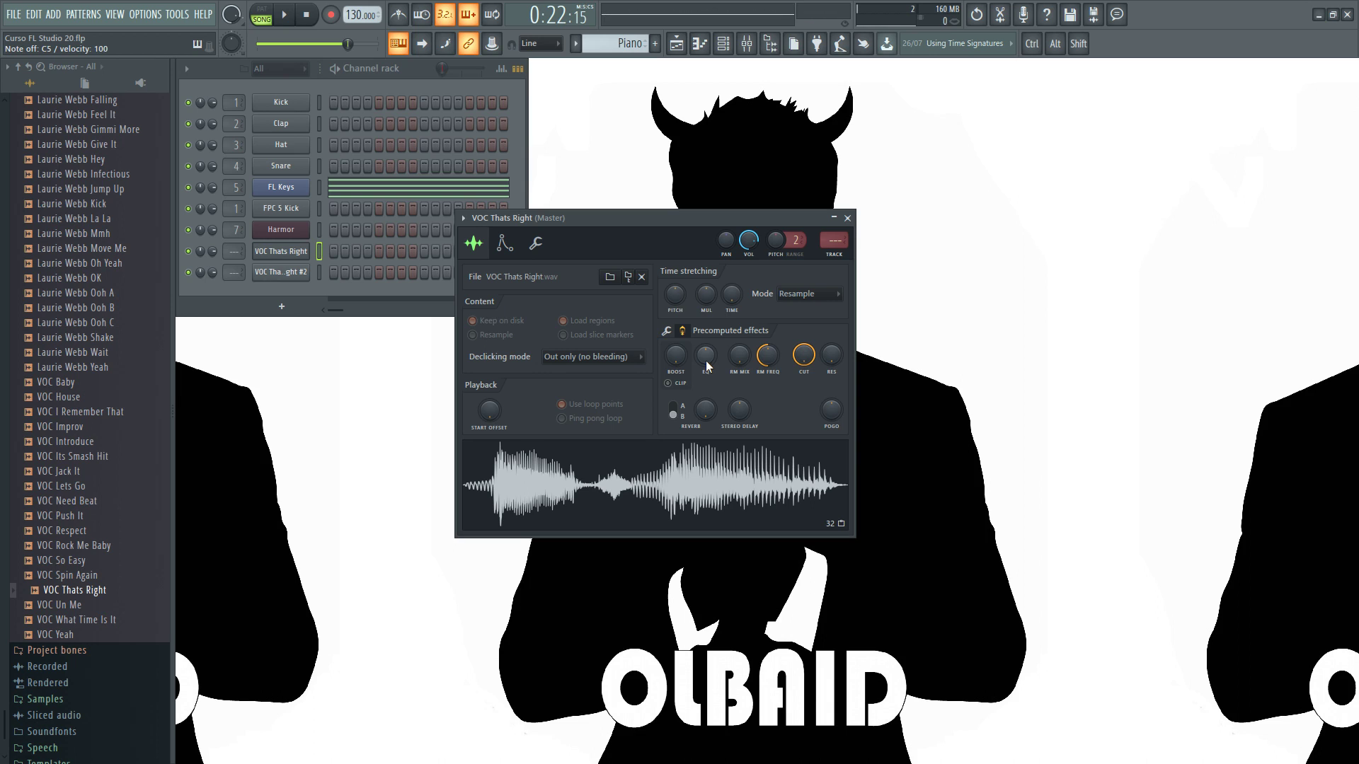
drag(706, 360, 706, 333)
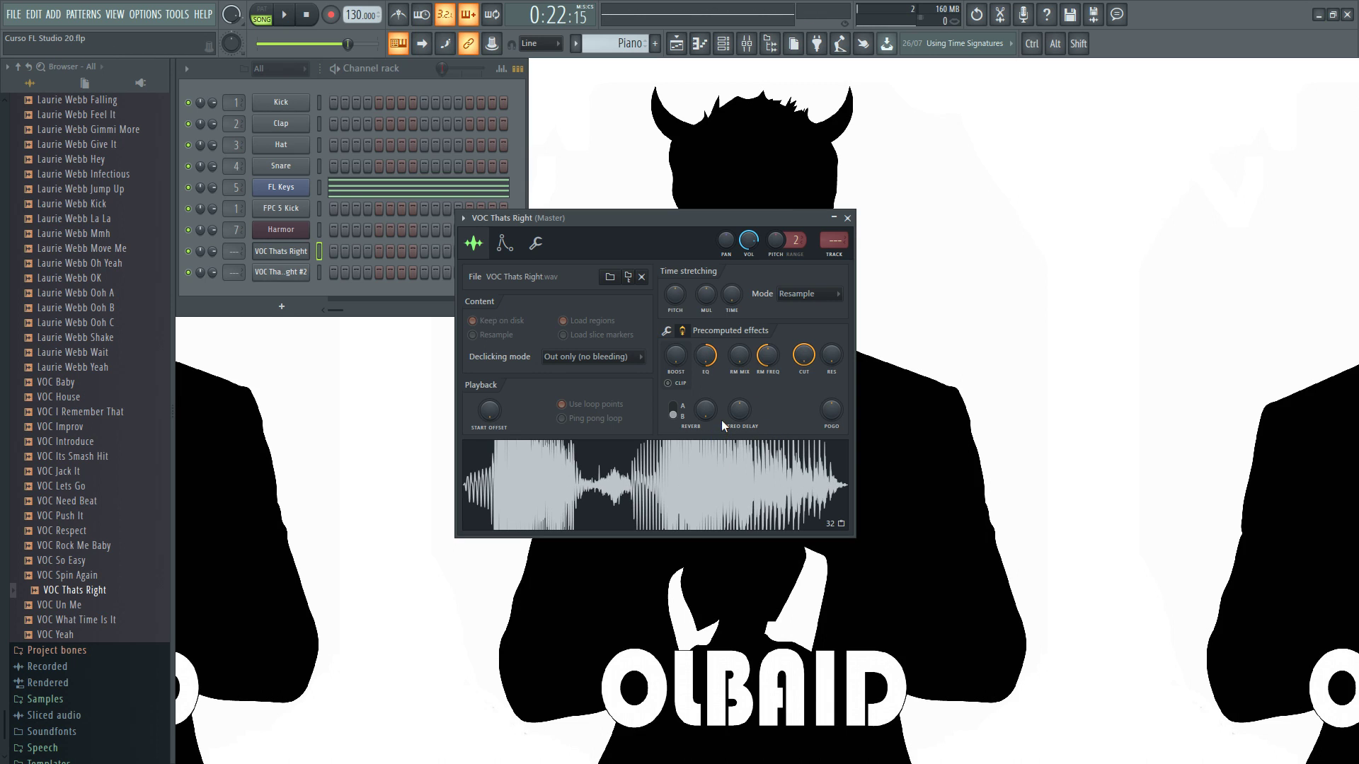
alt+click(702, 358)
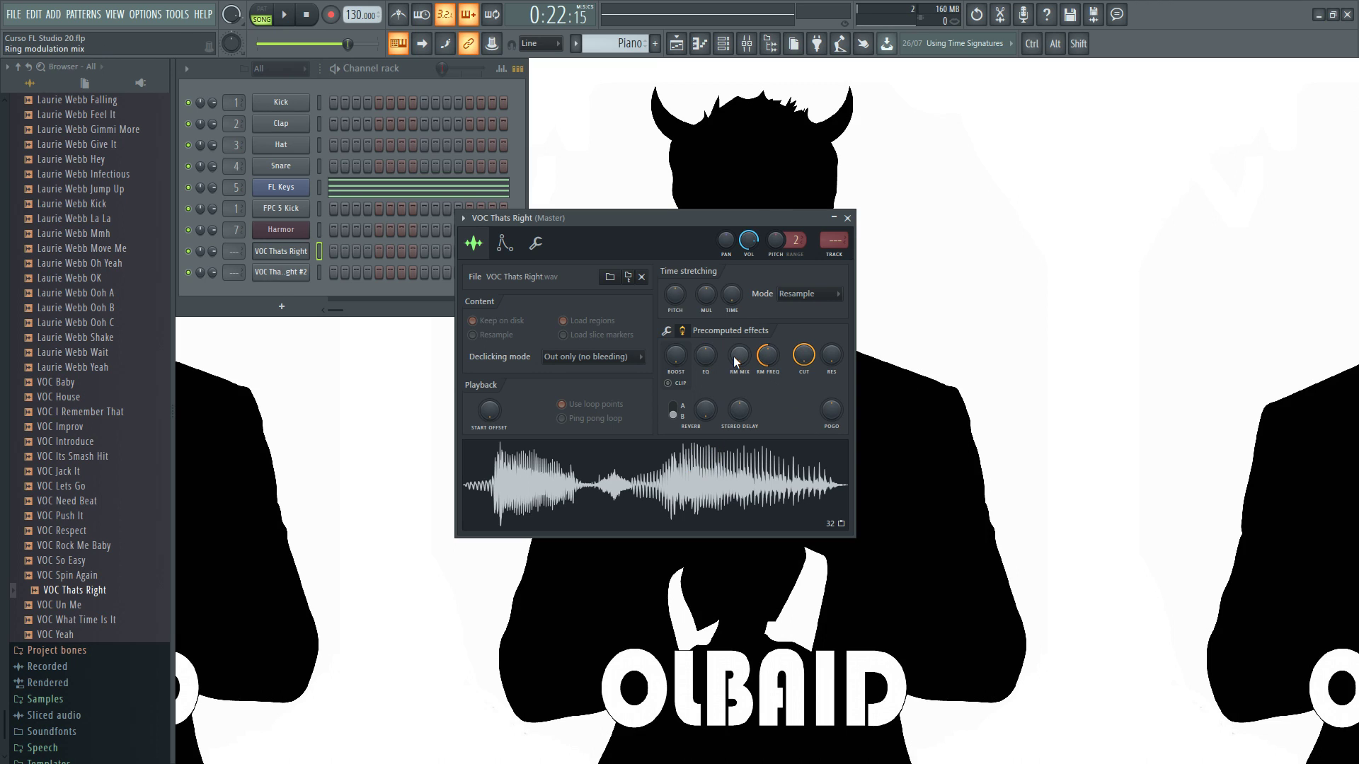
- Preview VOC Thats Right with the ring modulation mix at zero and at maximum, and return RM MIX to zero
drag(736, 356, 736, 283)
alt+click(736, 355)
key(z)
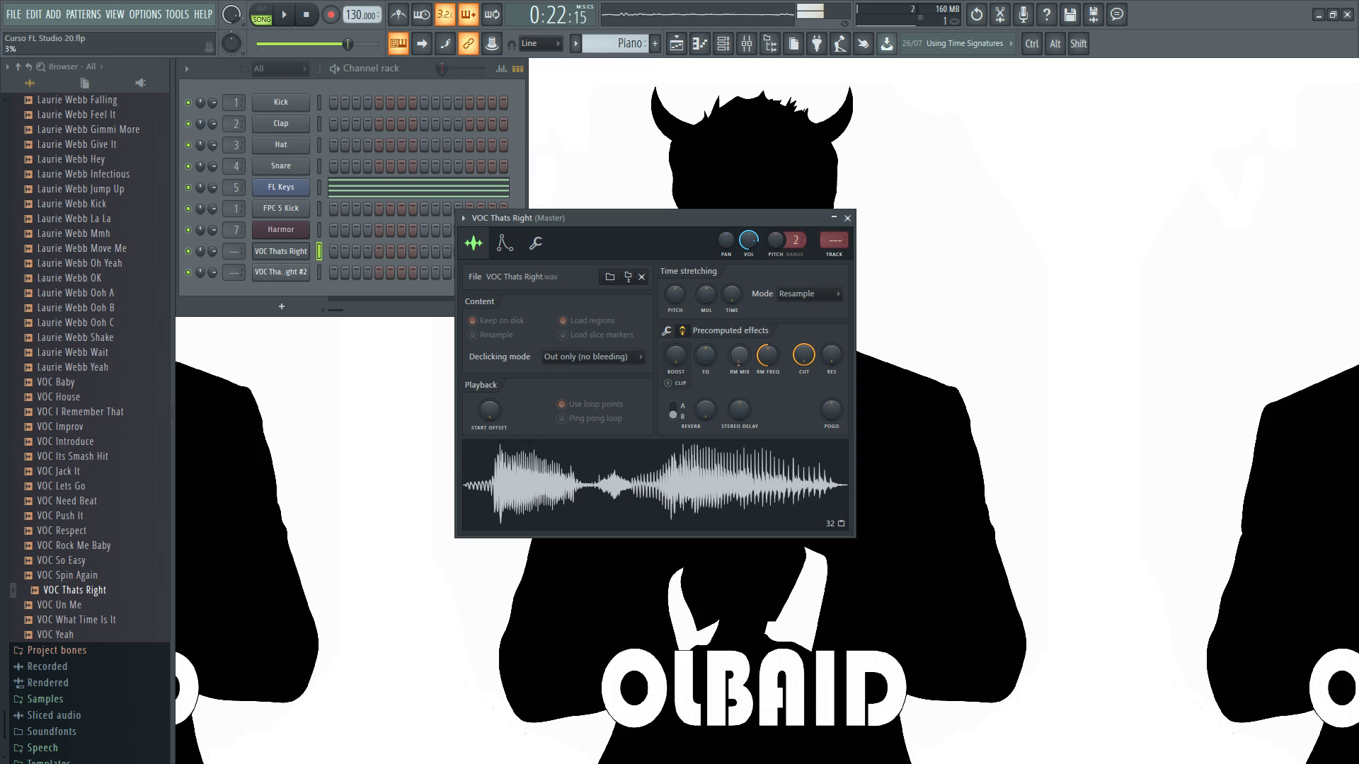
drag(738, 356, 739, 285)
key(z)
key(z)
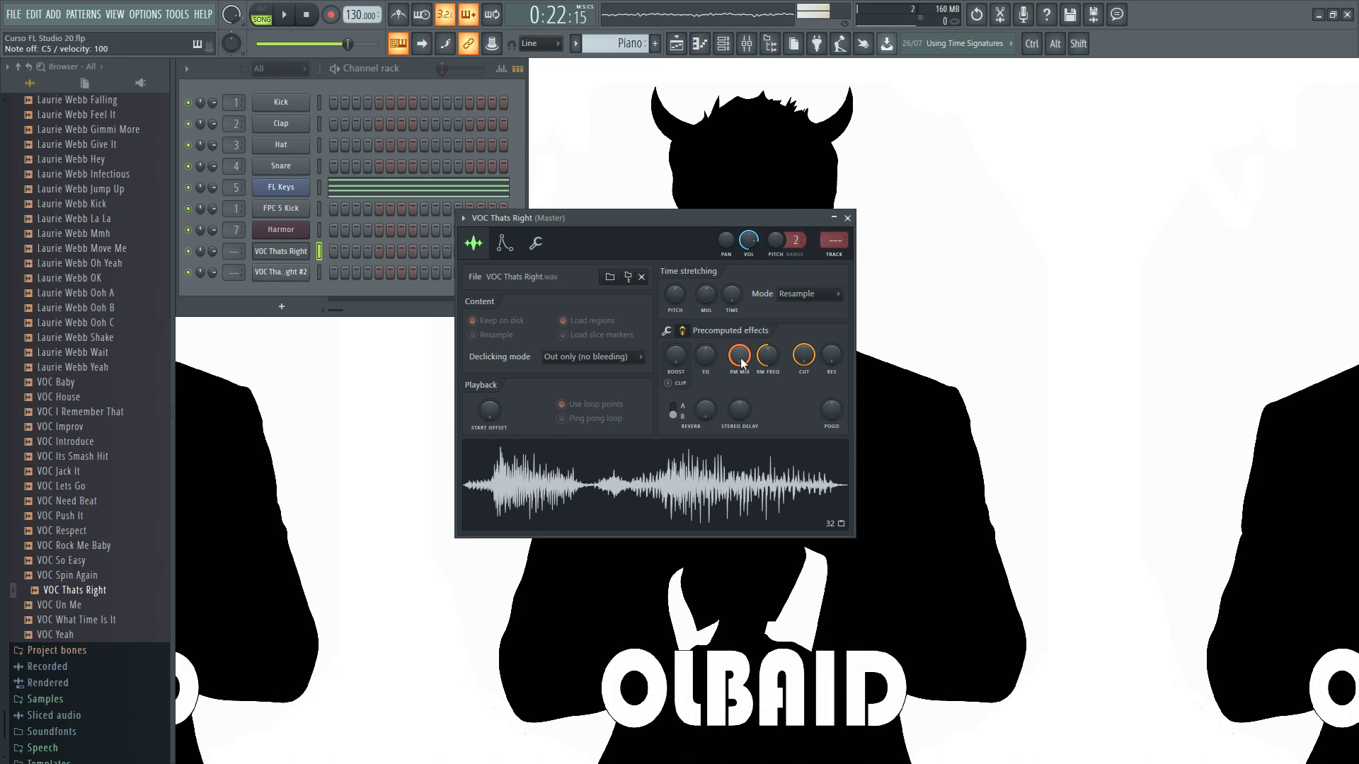
drag(739, 358, 738, 428)
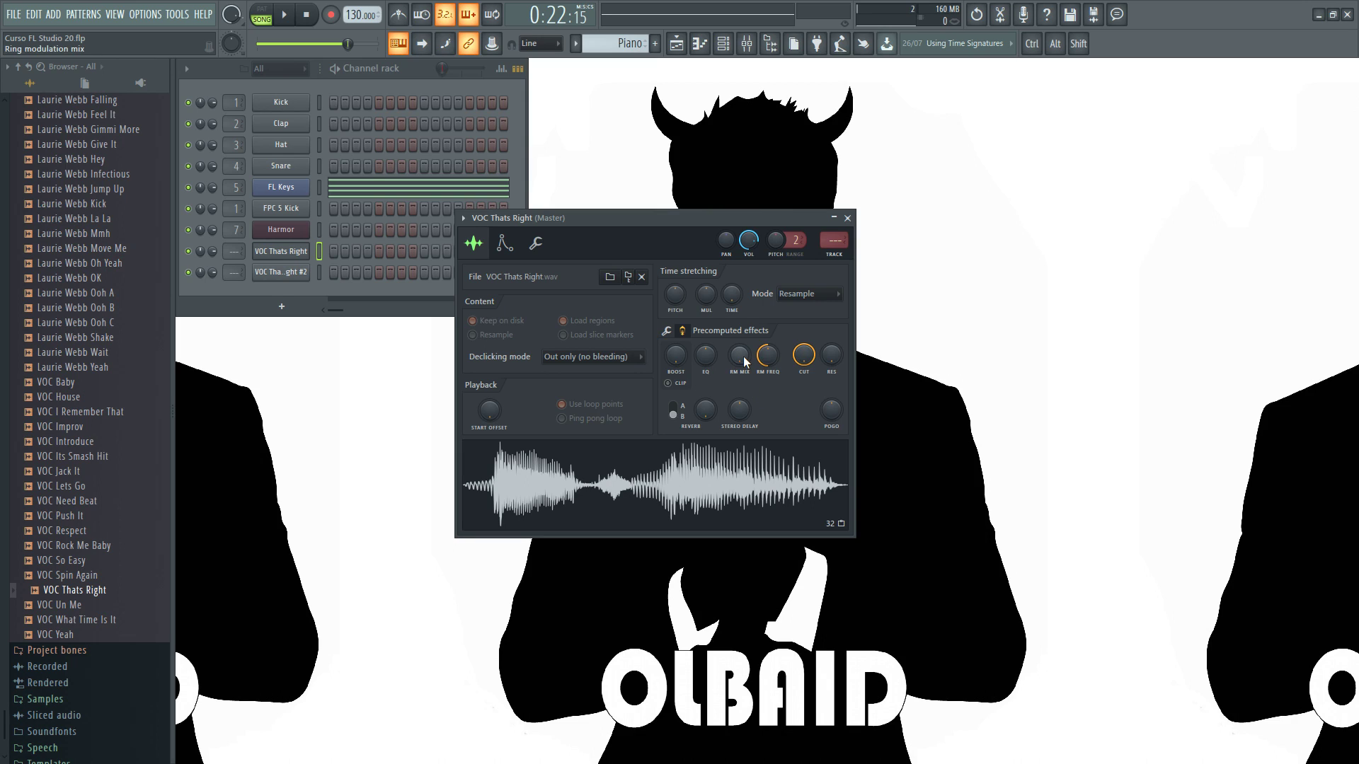
- Try RM FREQ together with RM MIX, and preview the sample with both ring modulation knobs at minimum
drag(774, 356, 772, 318)
drag(742, 359, 741, 312)
drag(777, 355, 740, 424)
key(z)
key(z)
key(z)
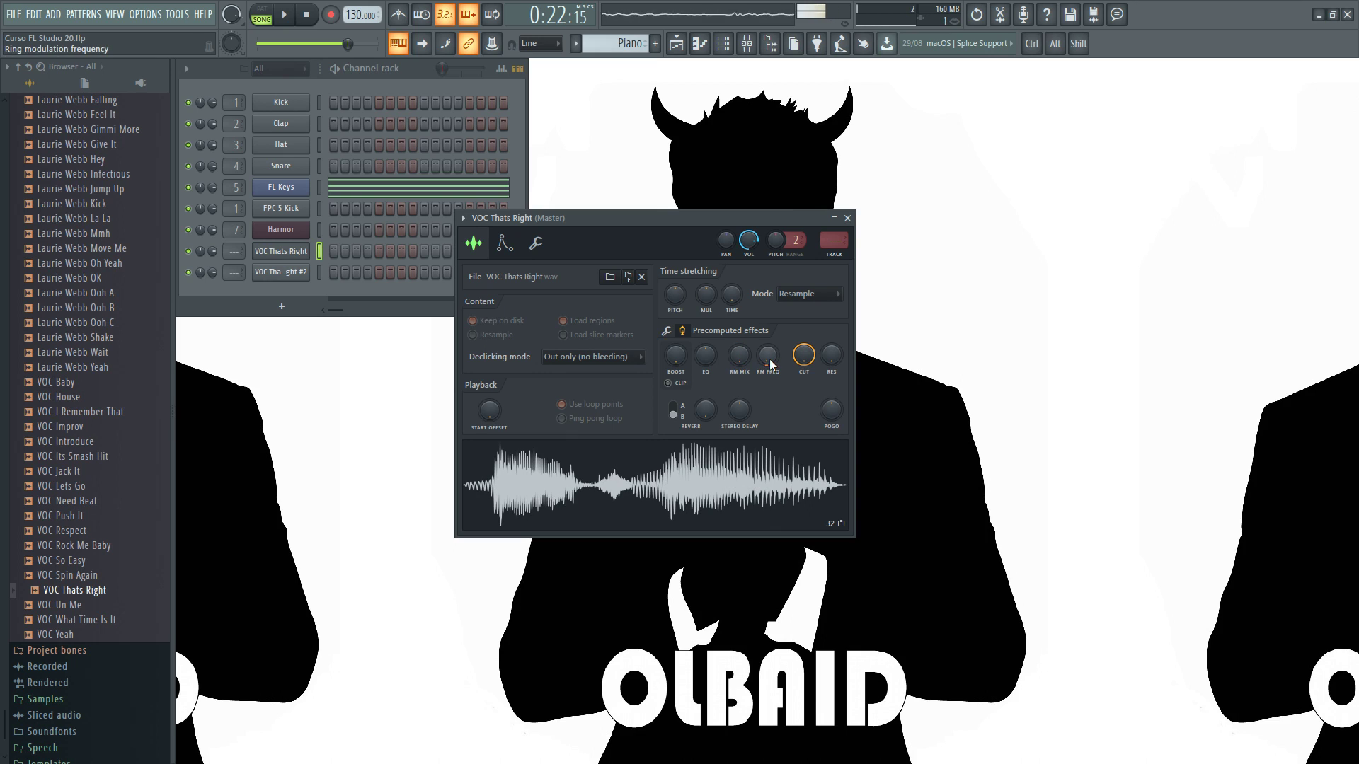
- Preview the sample at several higher and lower RM FREQ amounts
scroll(771, 365, up, 3)
mouse_move(768, 359)
mouse_down()
mouse_move(768, 396)
mouse_move(769, 379)
mouse_up()
key(z)
key(z)
scroll(770, 359, up, 3)
key(z)
scroll(769, 359, down, 5)
key(z)
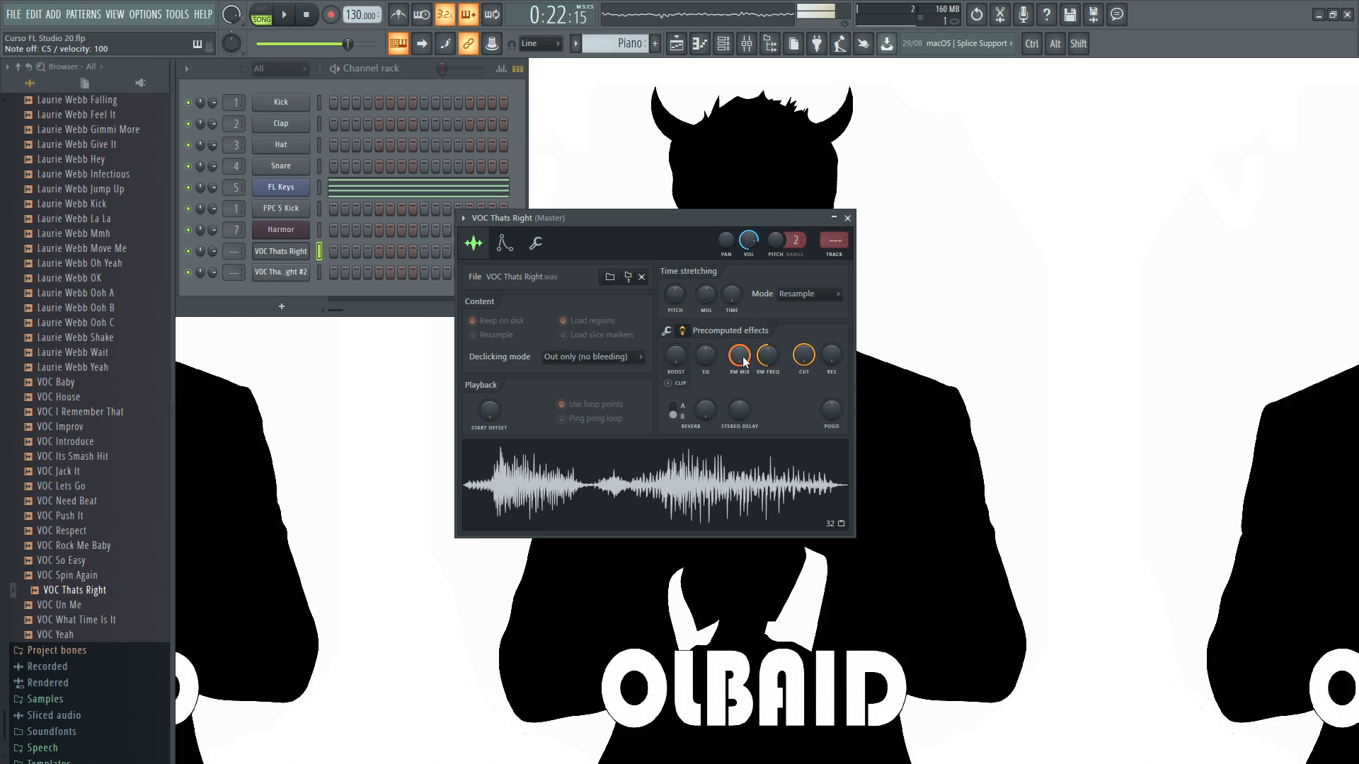
- Preview the sample with further RM MIX and RM FREQ changes, and reset both knobs to their defaults
mouse_move(742, 362)
mouse_down()
mouse_move(770, 397)
mouse_move(770, 308)
mouse_up()
key(z)
key(z)
alt+click(767, 357)
alt+click(744, 356)
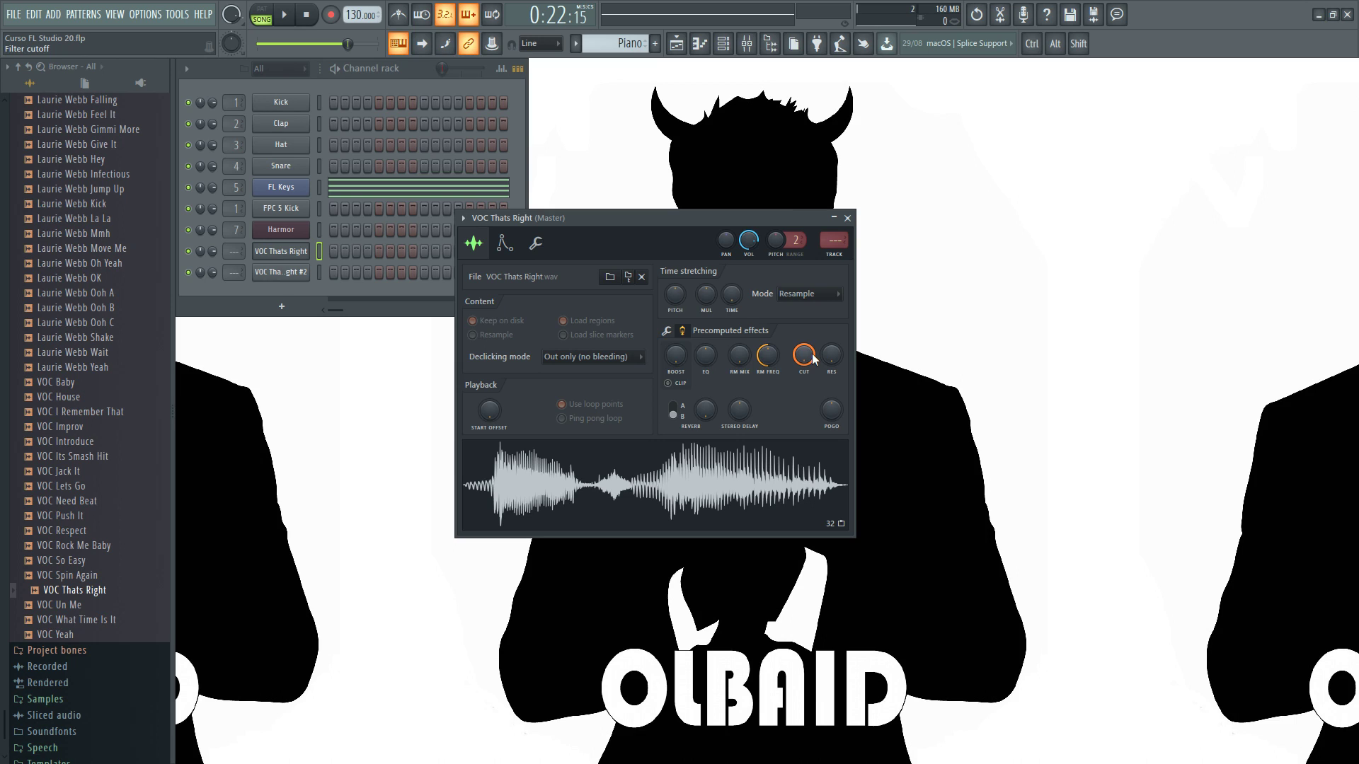
- Try the filter's CUT and RES knobs on VOC Thats Right, and preview it with CUT at maximum and RES at minimum
mouse_move(802, 356)
mouse_down()
mouse_move(803, 453)
mouse_move(803, 356)
mouse_up()
mouse_move(804, 360)
mouse_down()
mouse_move(804, 423)
mouse_move(804, 361)
mouse_up()
click(792, 494)
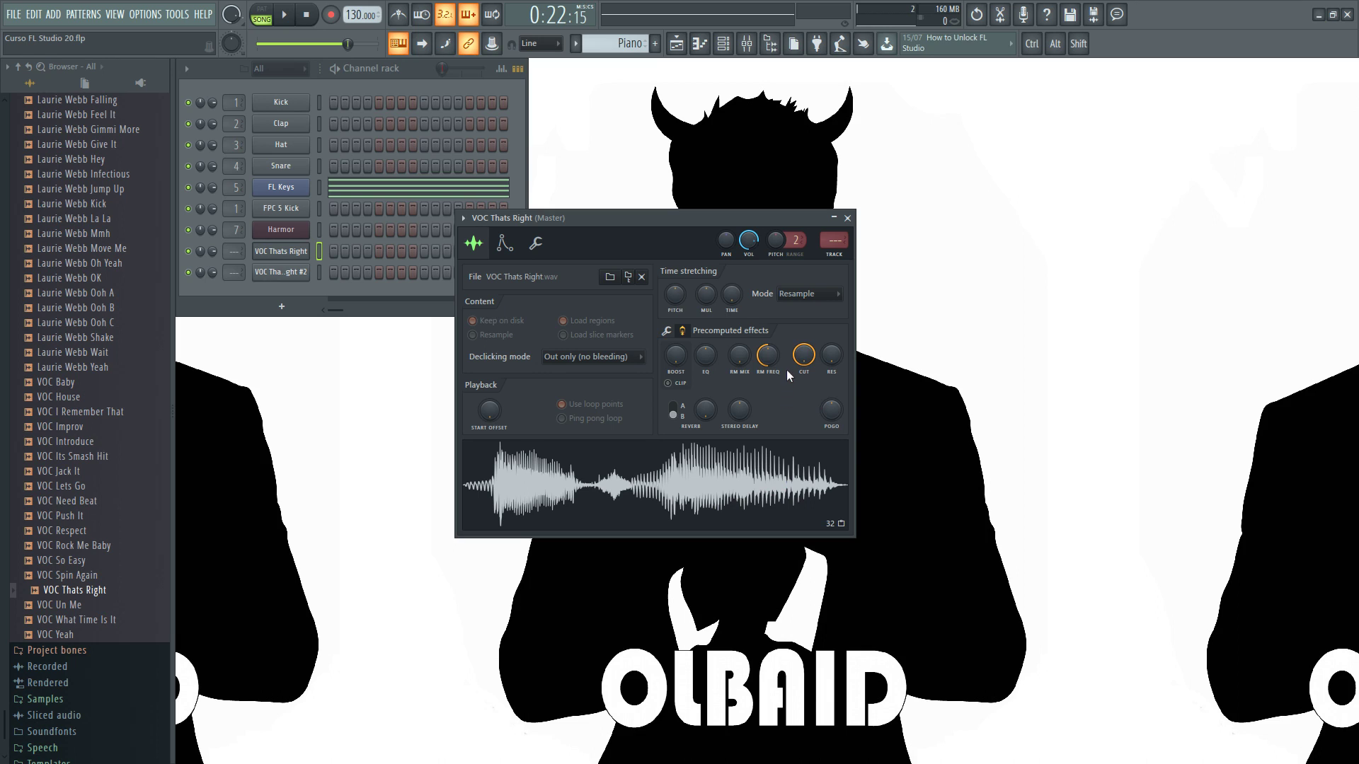
mouse_move(831, 358)
mouse_down()
mouse_move(831, 311)
mouse_move(830, 358)
mouse_up()
drag(831, 355, 830, 417)
key(q)
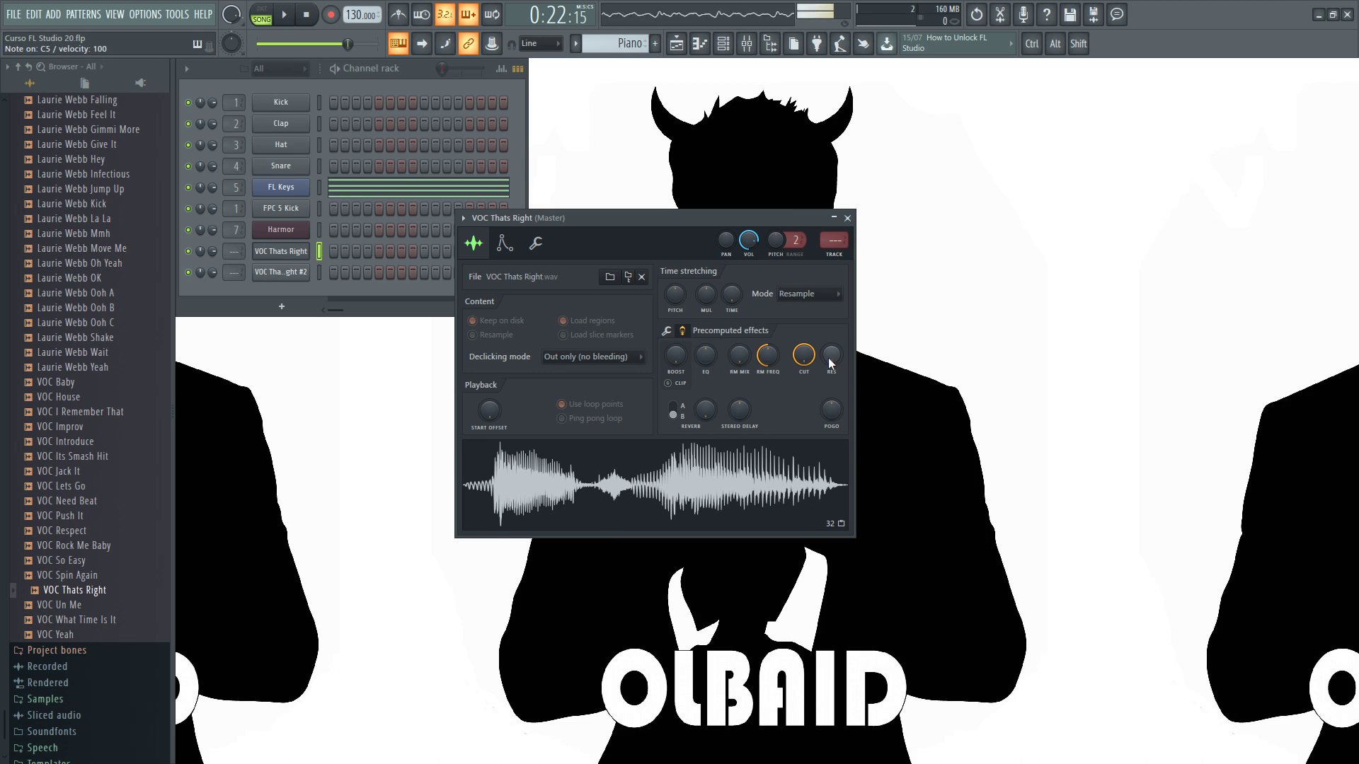
- Preview the sample with different combinations of CUT and RES, and return both filter knobs to their defaults
drag(805, 358, 831, 313)
key(q)
drag(804, 357, 831, 407)
key(q)
key(q)
drag(832, 360, 832, 407)
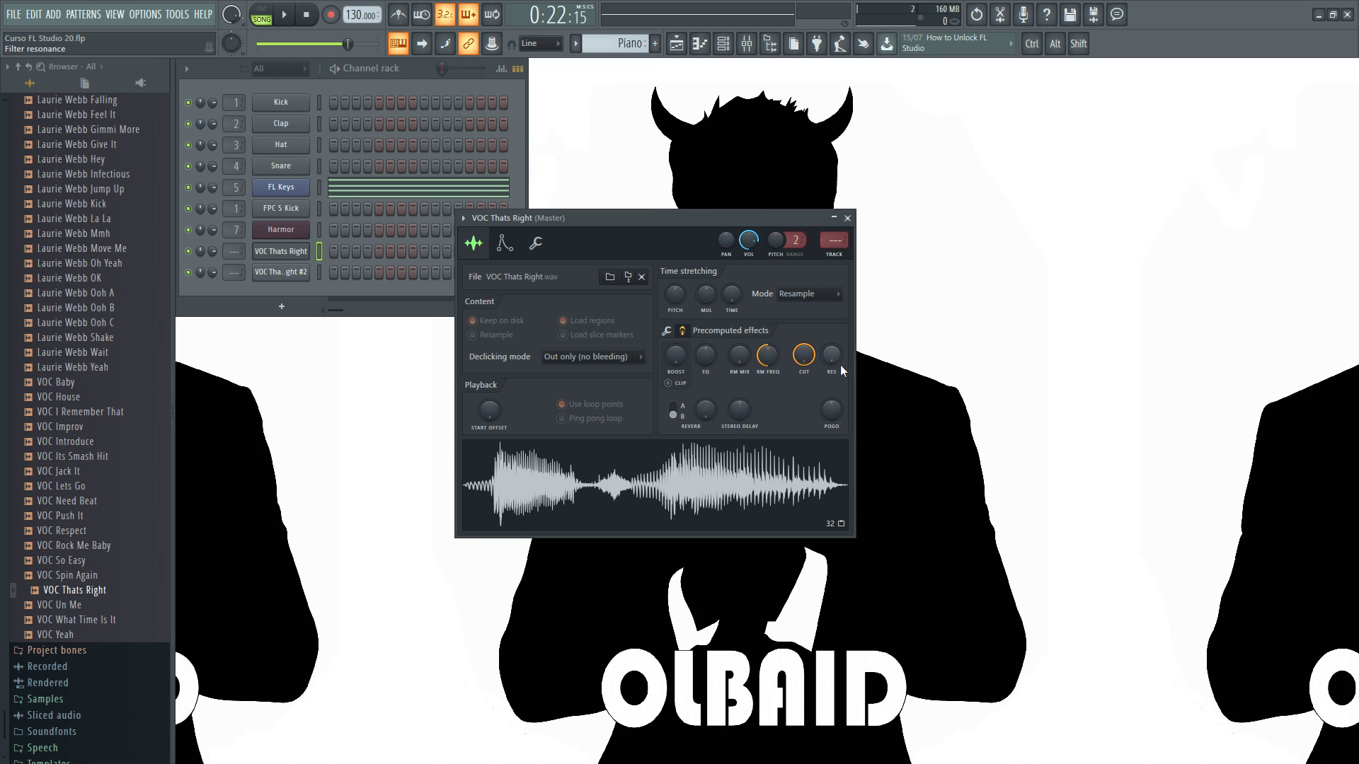
- Compare REVERB types A and B on the sample at the maximum reverb amount, ending on type A
click(673, 409)
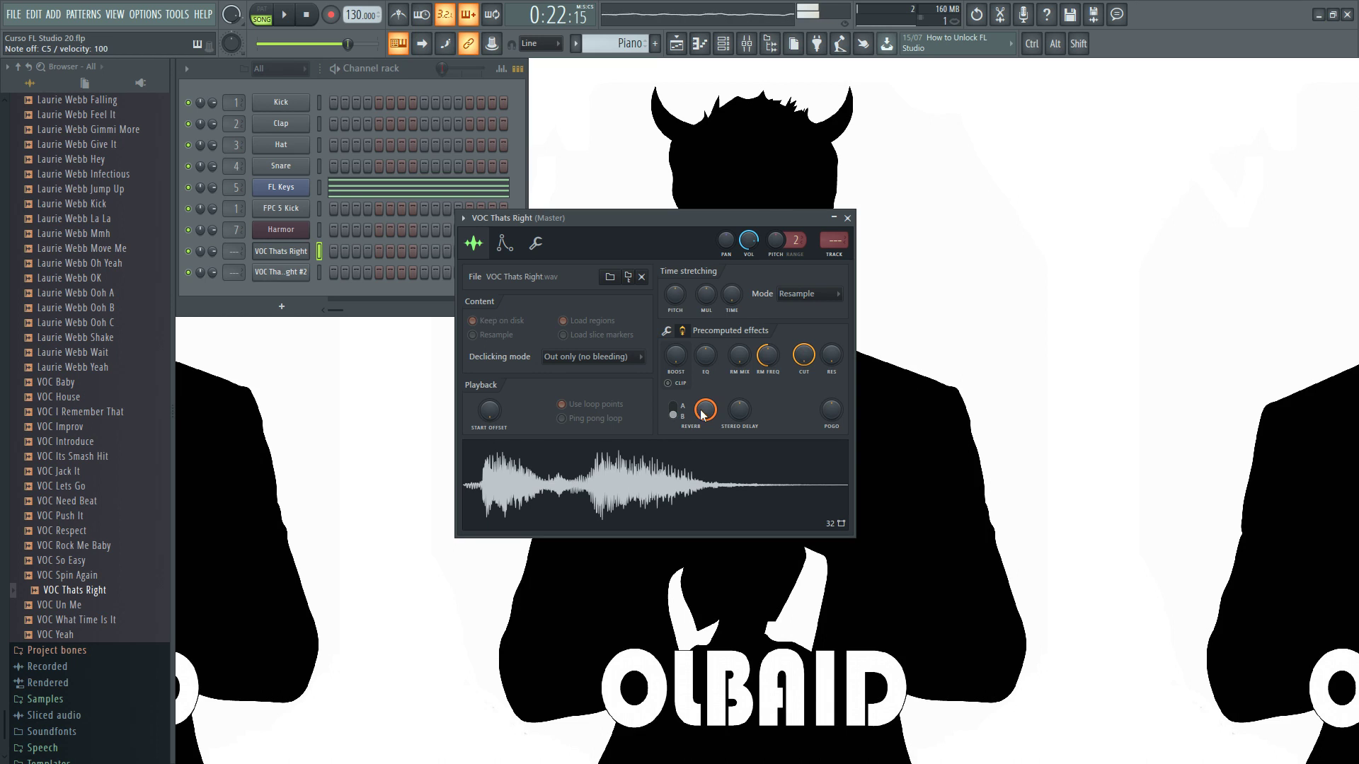
click(679, 417)
click(679, 417)
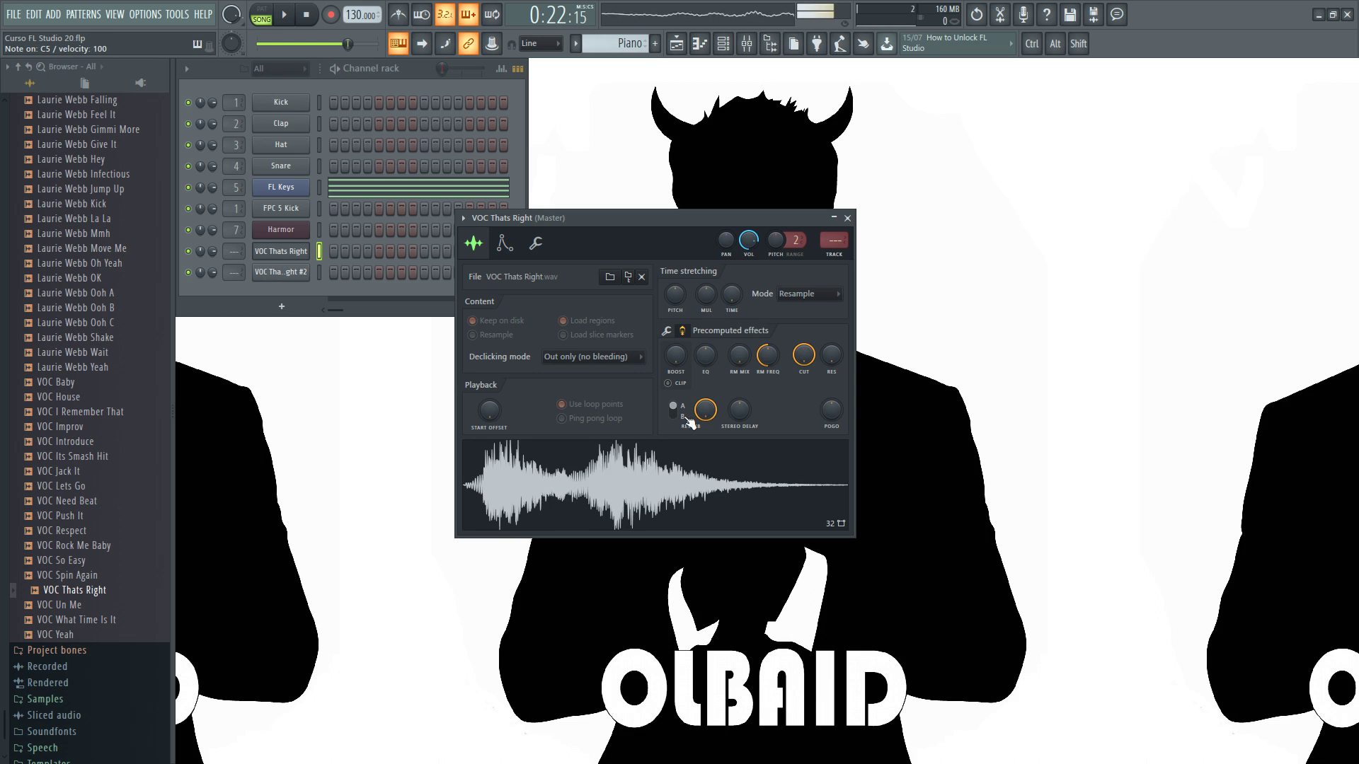
click(679, 417)
click(680, 416)
click(680, 415)
click(680, 413)
click(681, 414)
click(684, 415)
- Preview the sample with the type A reverb at a reduced amount and with the reverb amount at zero
drag(705, 409, 705, 398)
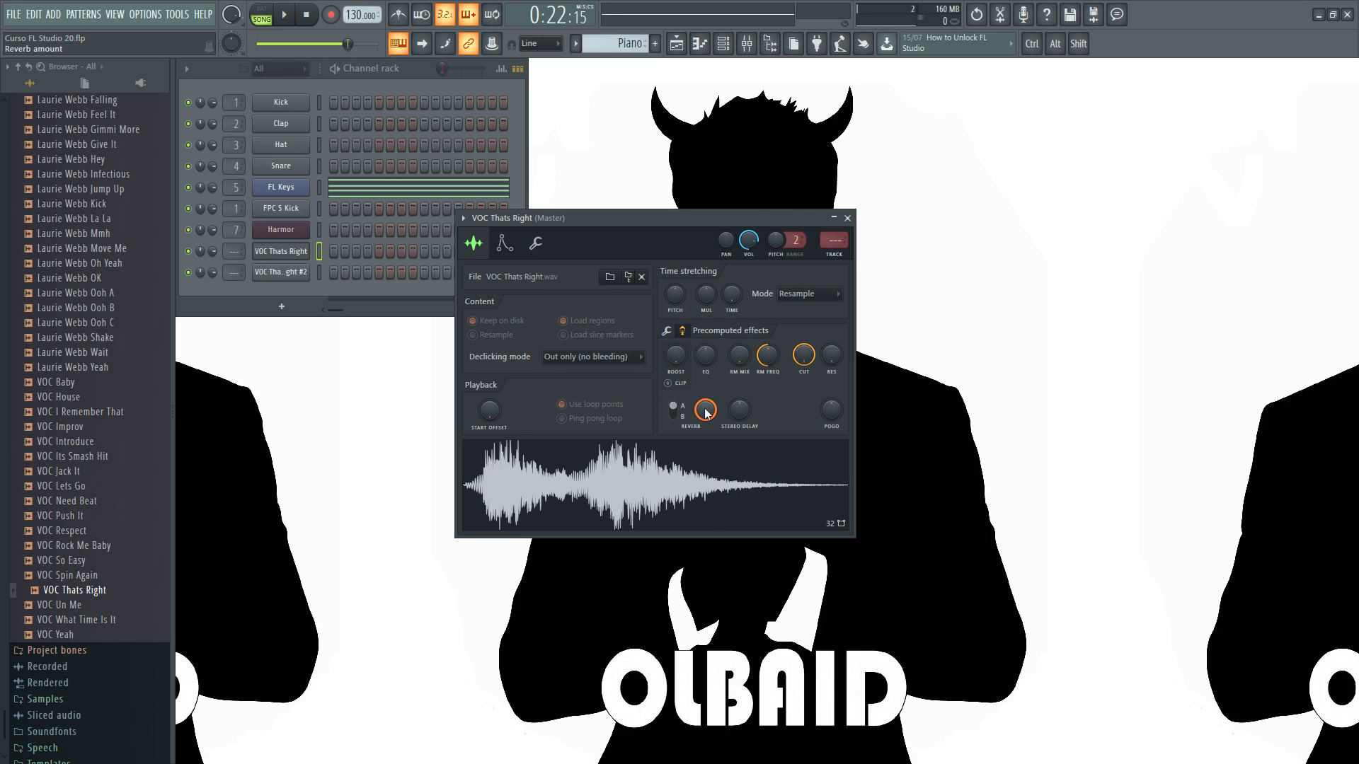
key(q)
scroll(705, 413, down, 5)
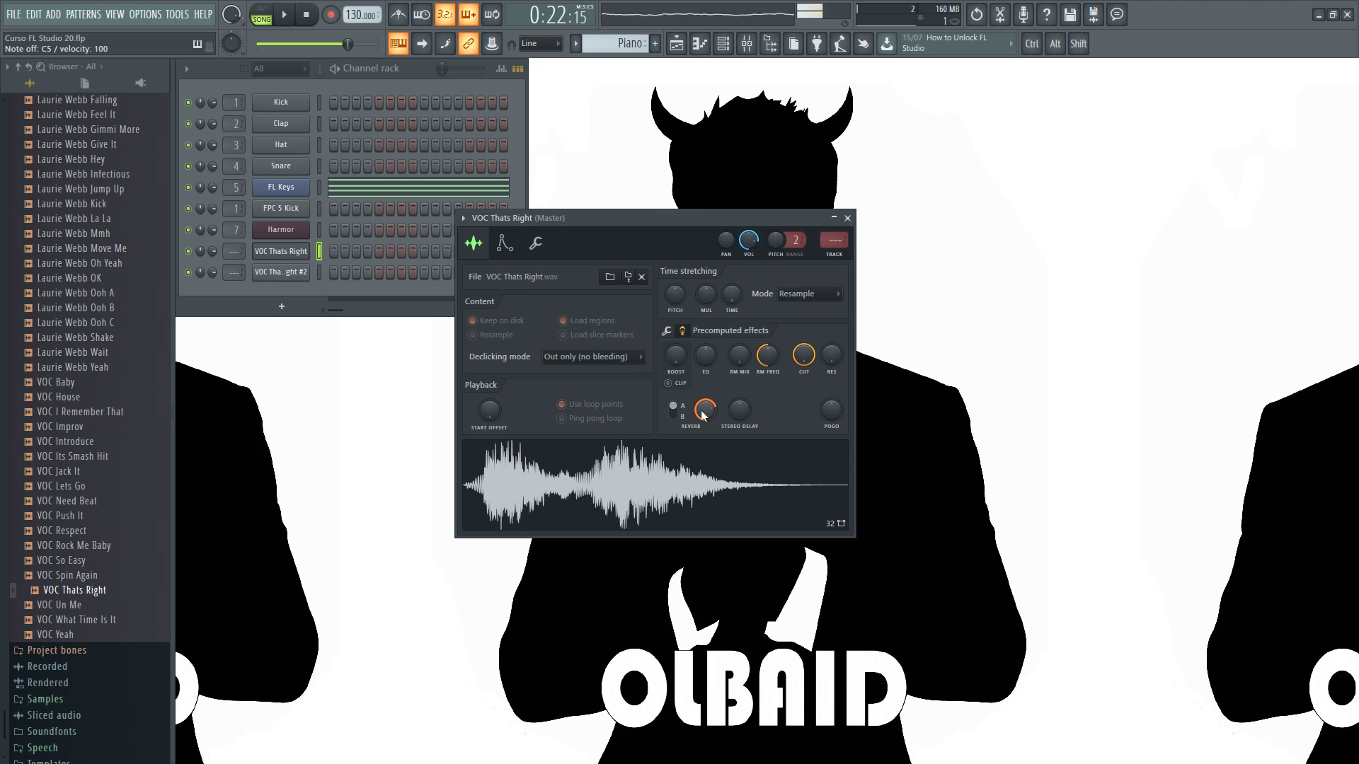
key(q)
click(679, 416)
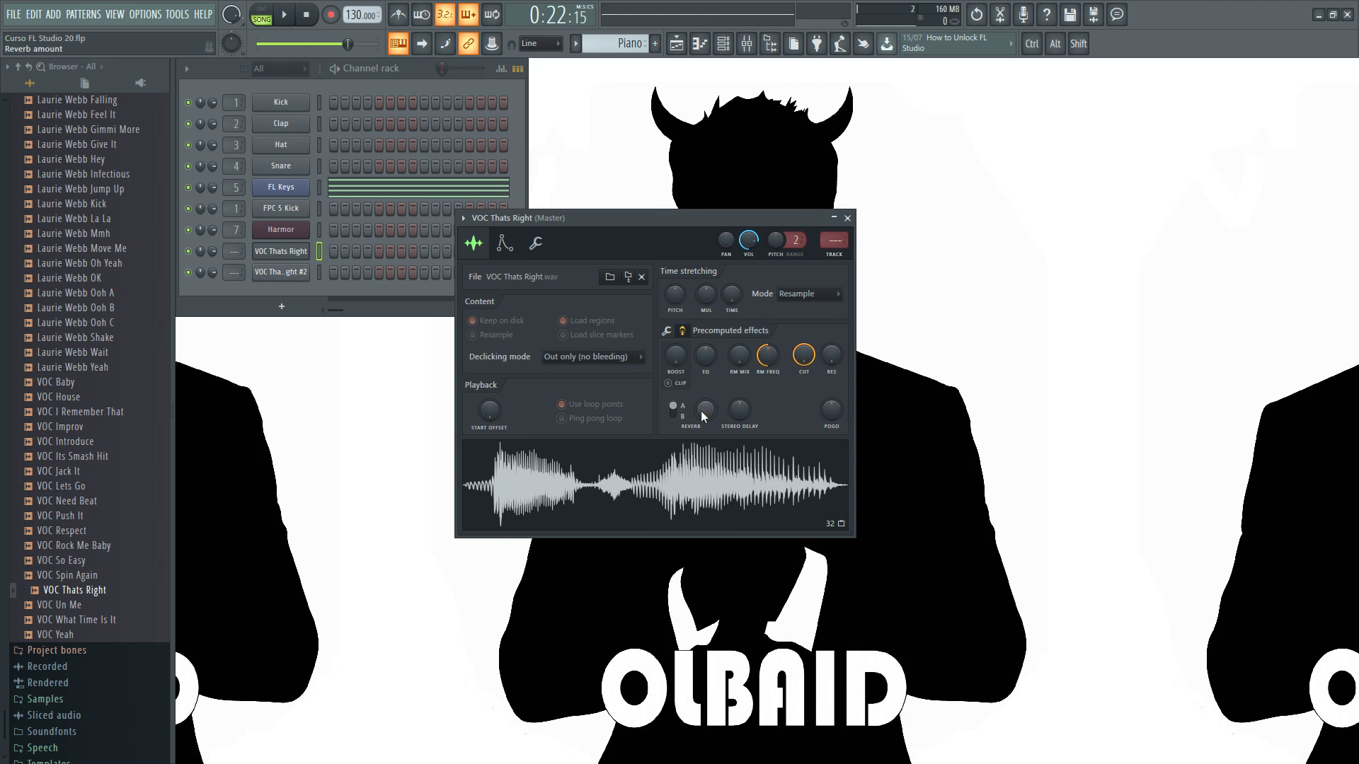
key(q)
- Preview the sample with further REVERB amount and type changes, leaving type A selected and the amount at zero
drag(705, 412, 739, 412)
key(q)
key(q)
key(q)
click(673, 409)
key(q)
- Preview VOC Thats Right with STEREO DELAY offset to either side, and compare it with the centered setting
drag(739, 409, 738, 453)
alt+click(738, 410)
key(z)
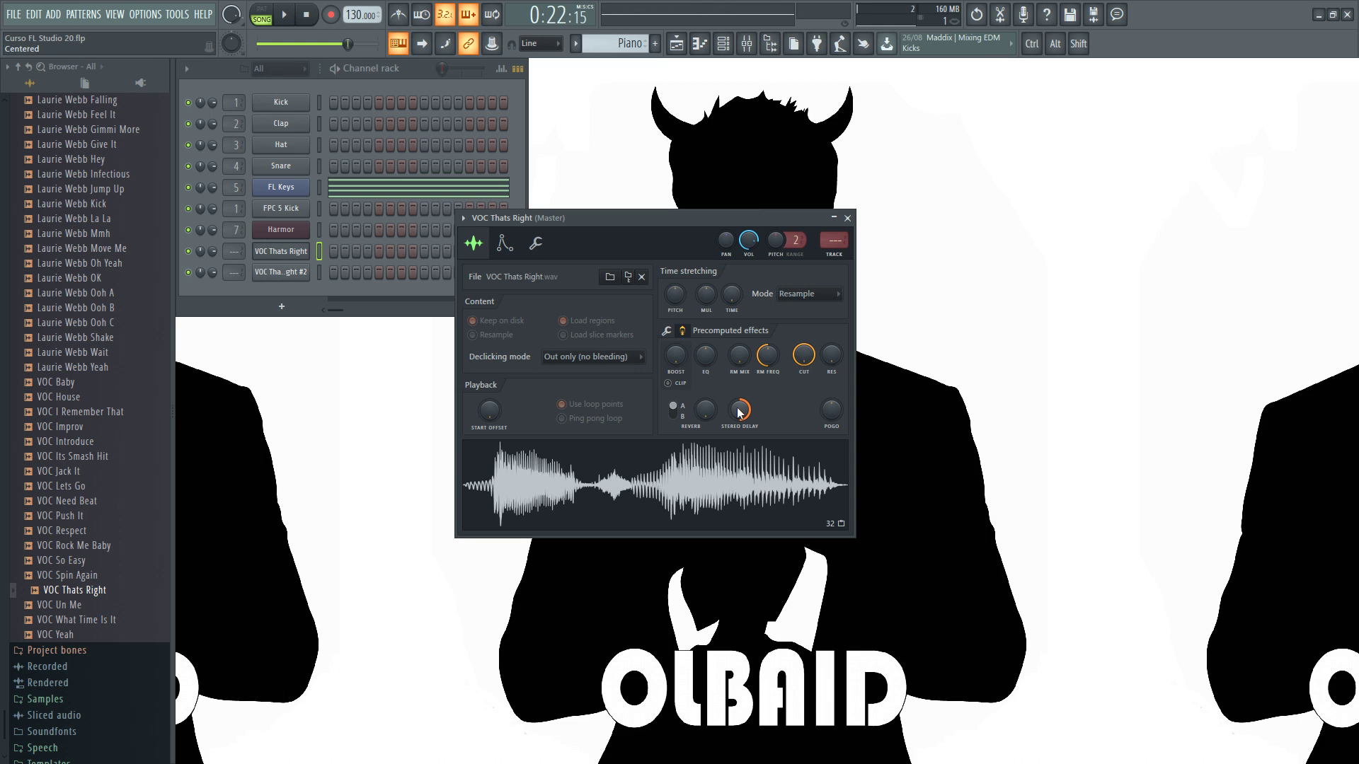
mouse_move(738, 406)
mouse_down()
mouse_move(738, 393)
mouse_move(740, 426)
mouse_up()
key(z)
key(z)
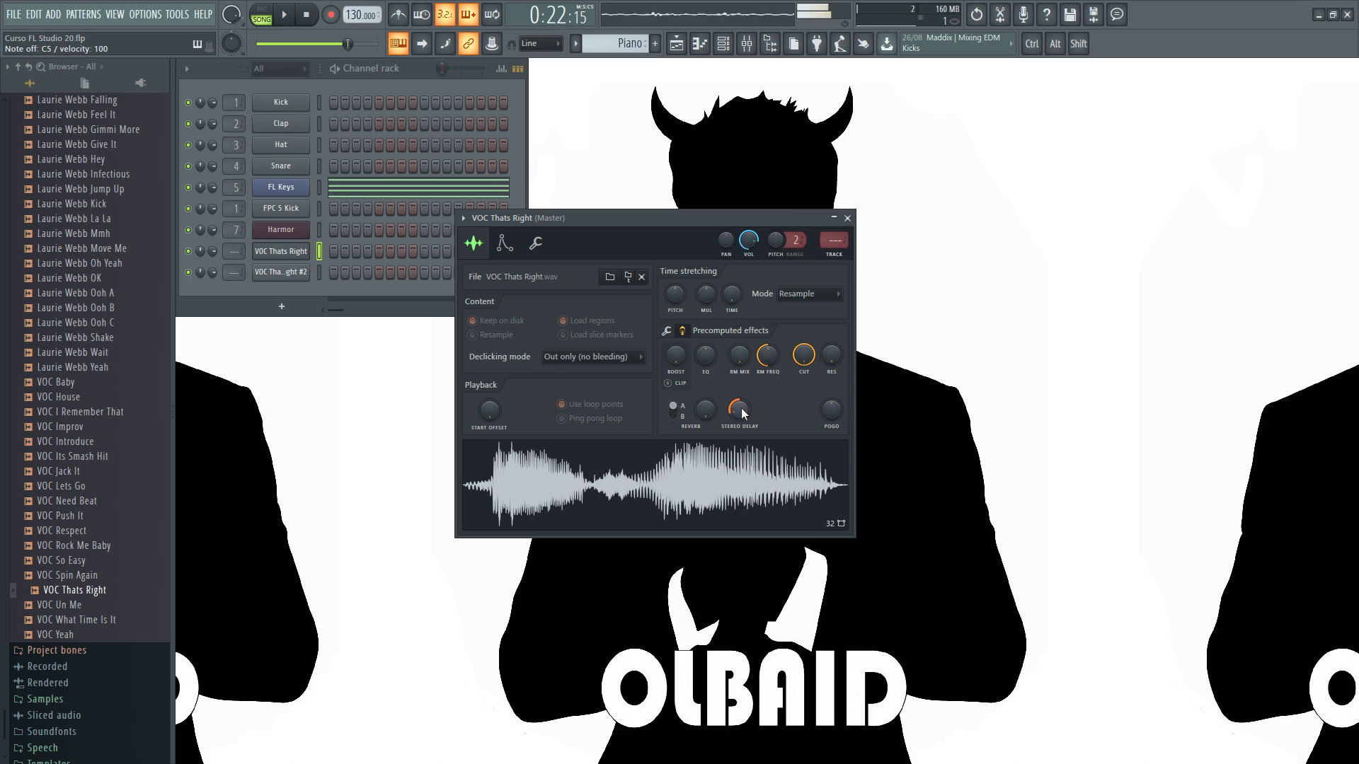
alt+click(741, 408)
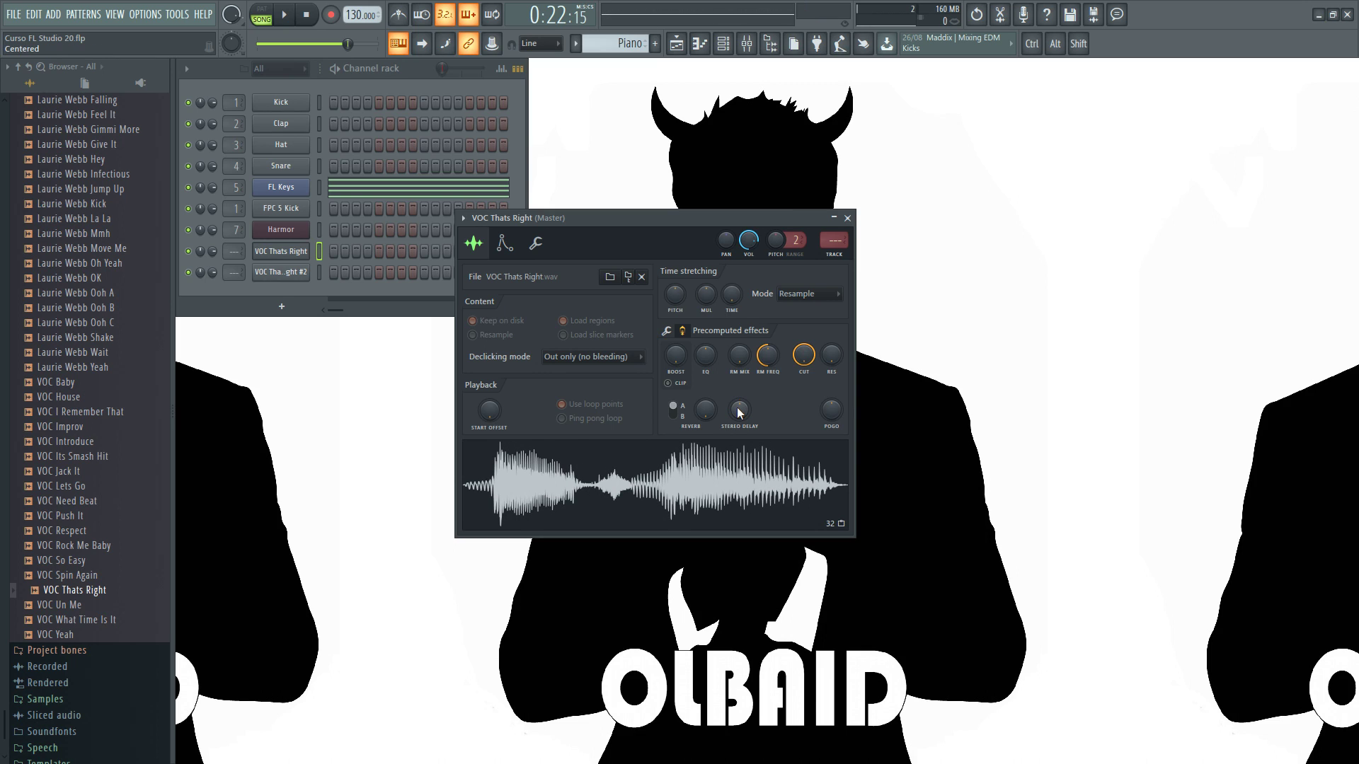
key(z)
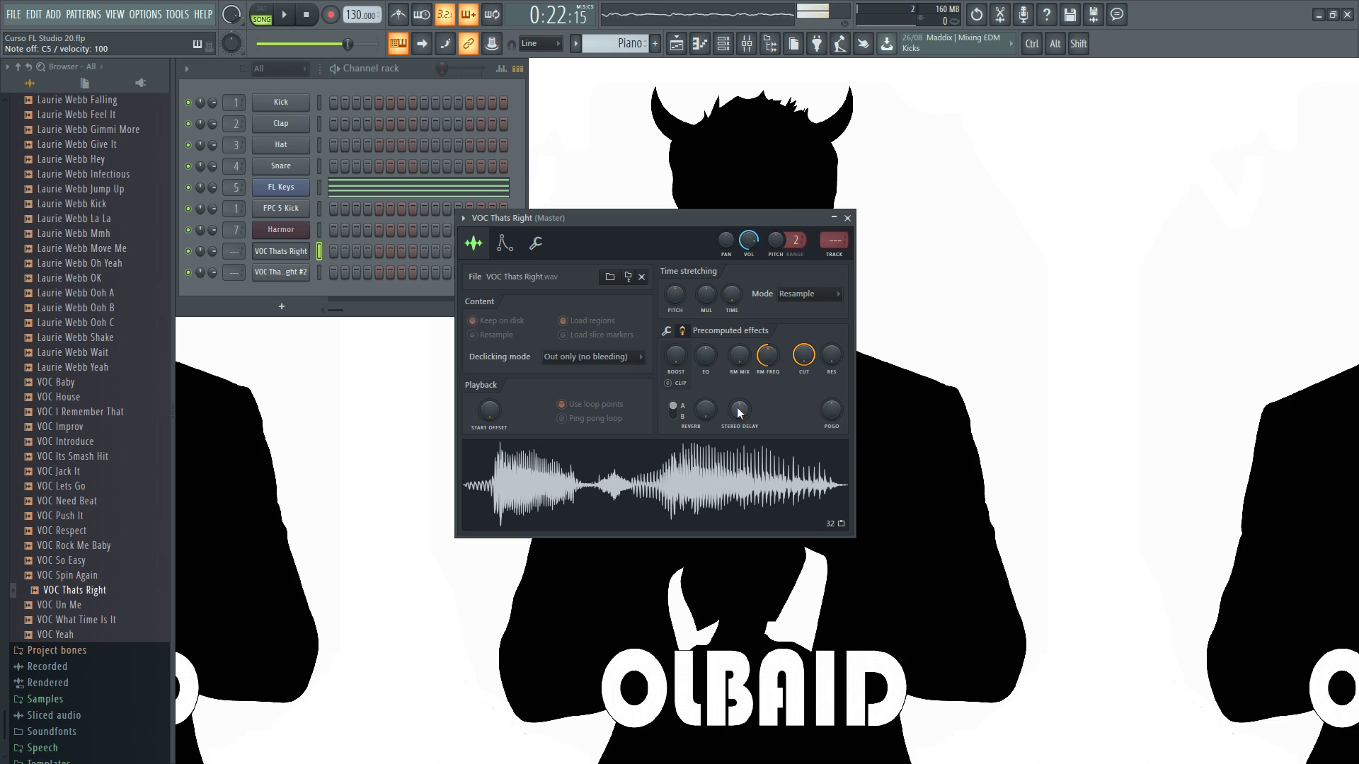
- Try STEREO DELAY offset to the right and 40% left on the sample, bringing the knob back near center
drag(737, 406, 736, 409)
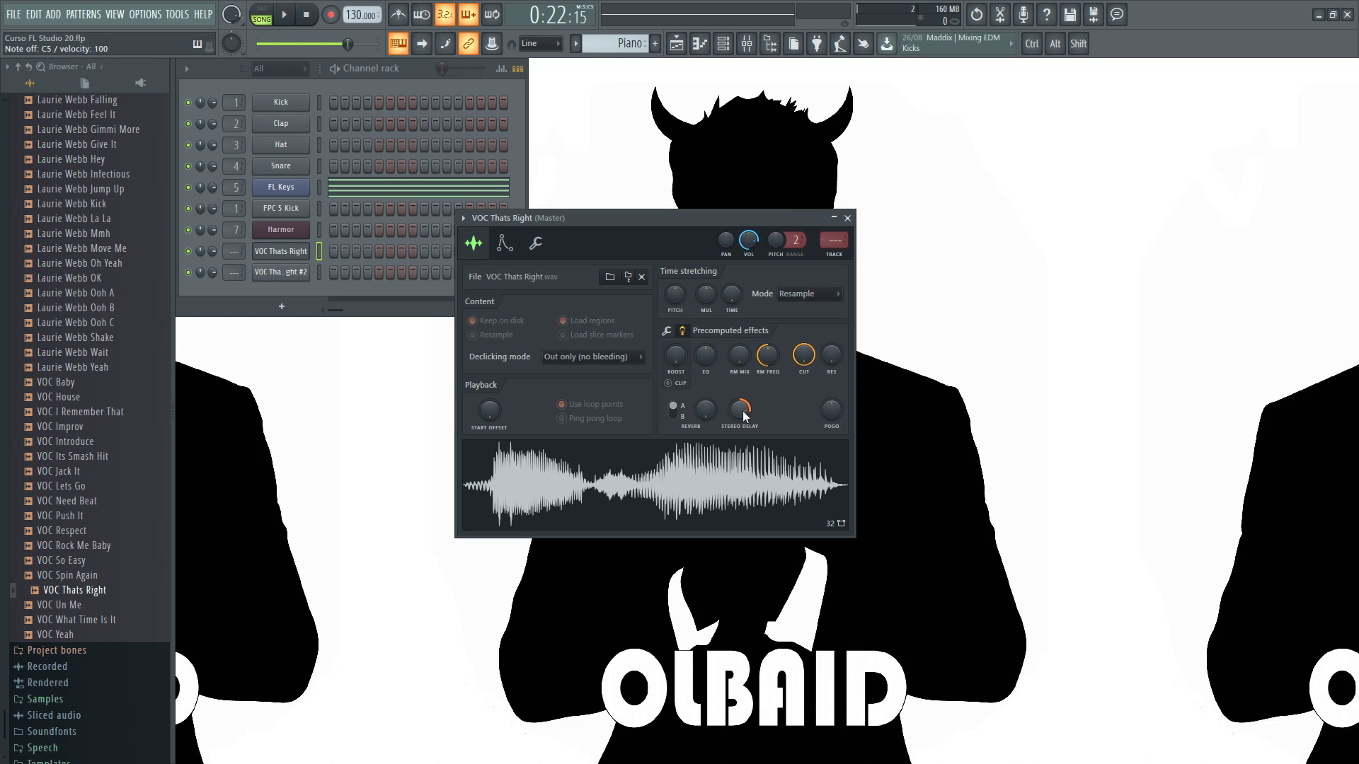
alt+click(743, 412)
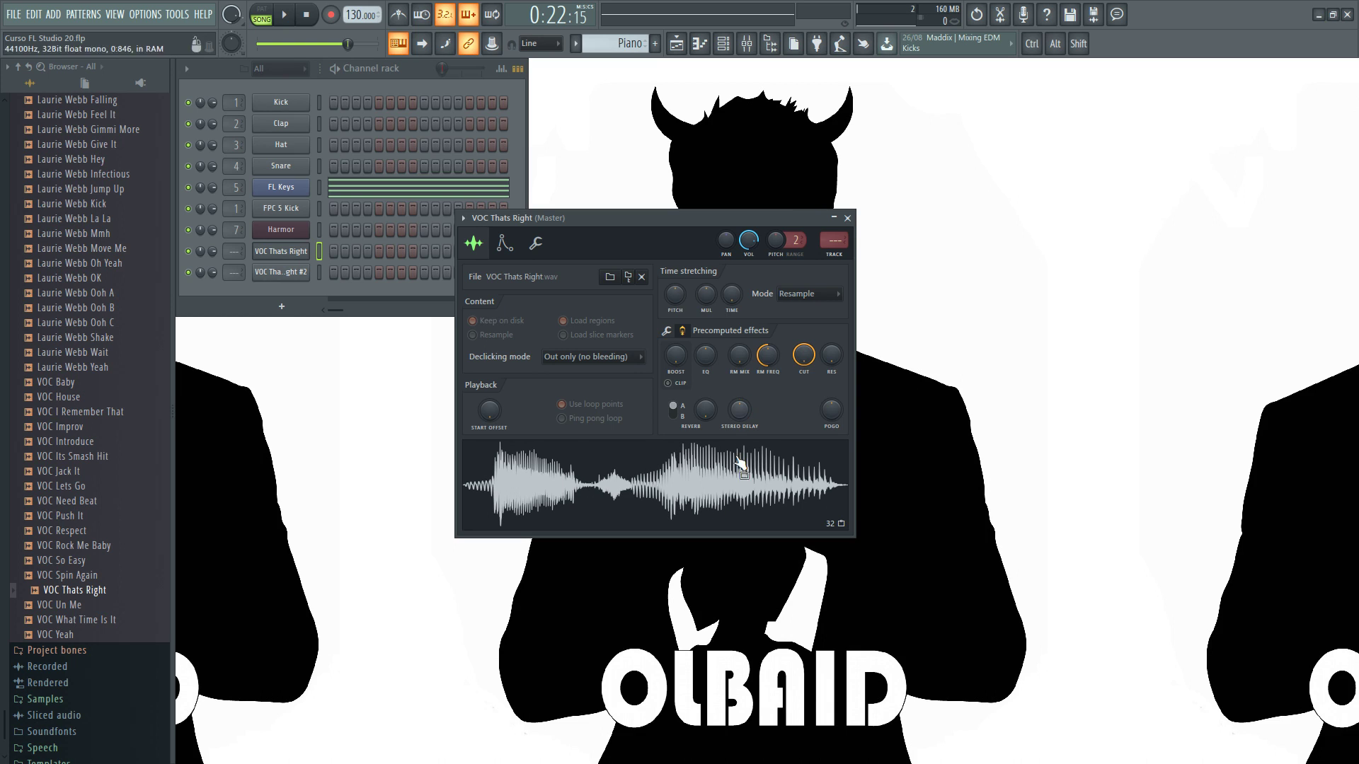
scroll(743, 405, down, 4)
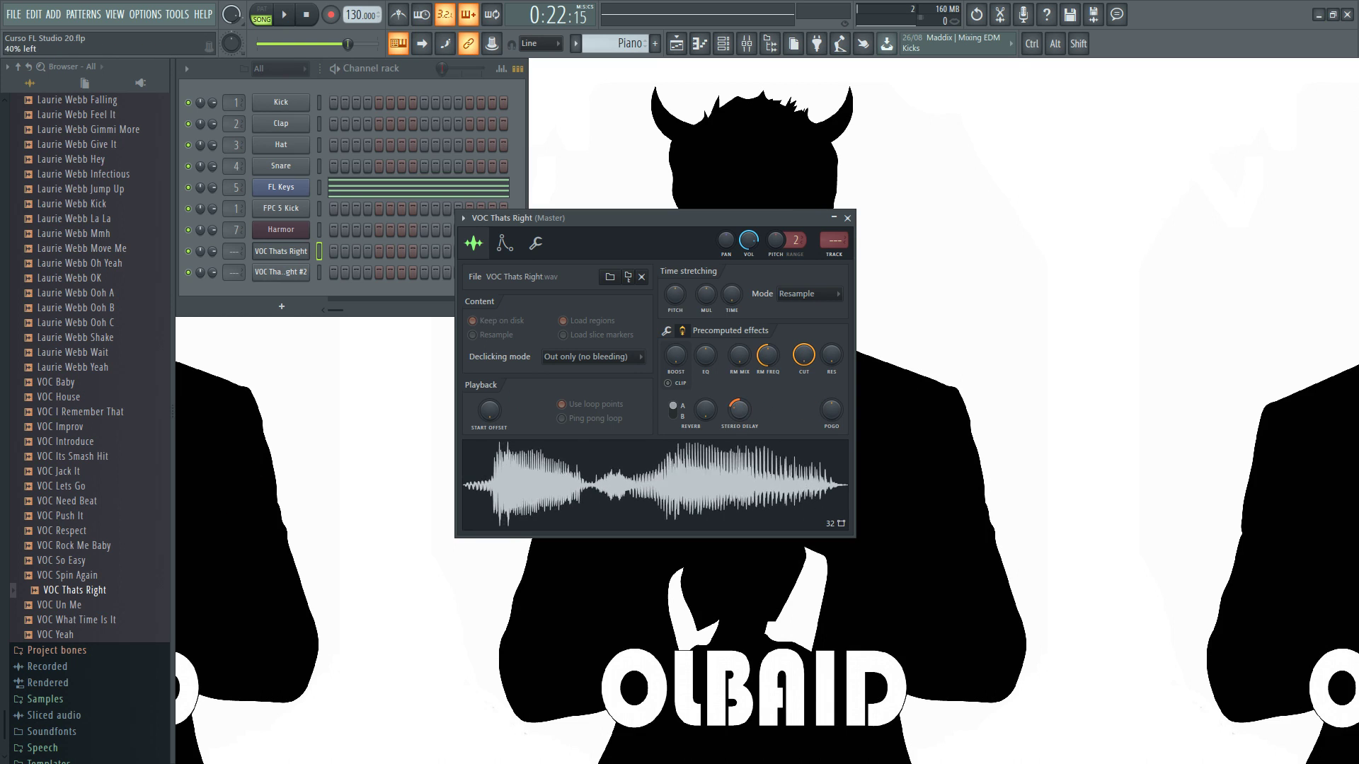
alt+click(745, 405)
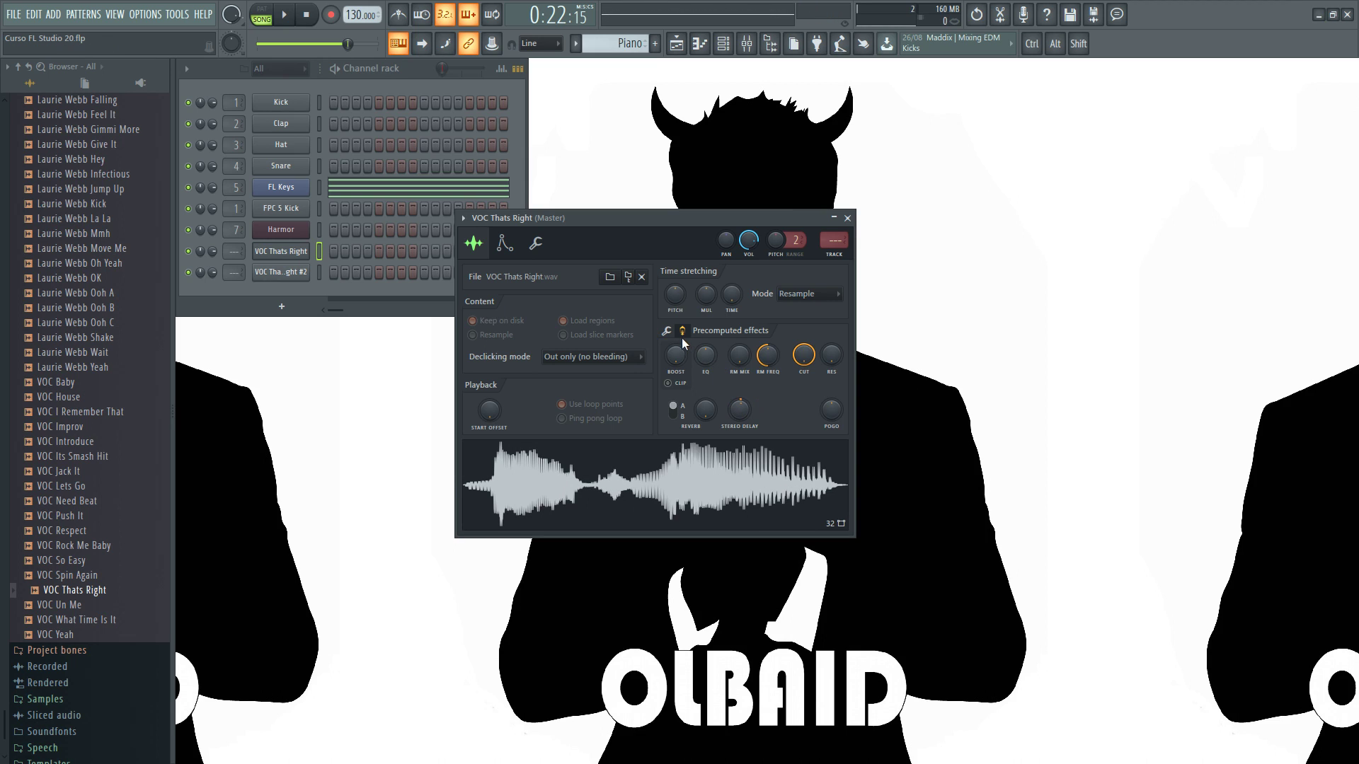
- Try POGO on VOC Thats Right, reset it, and center STEREO DELAY
drag(833, 407, 833, 368)
alt+click(833, 407)
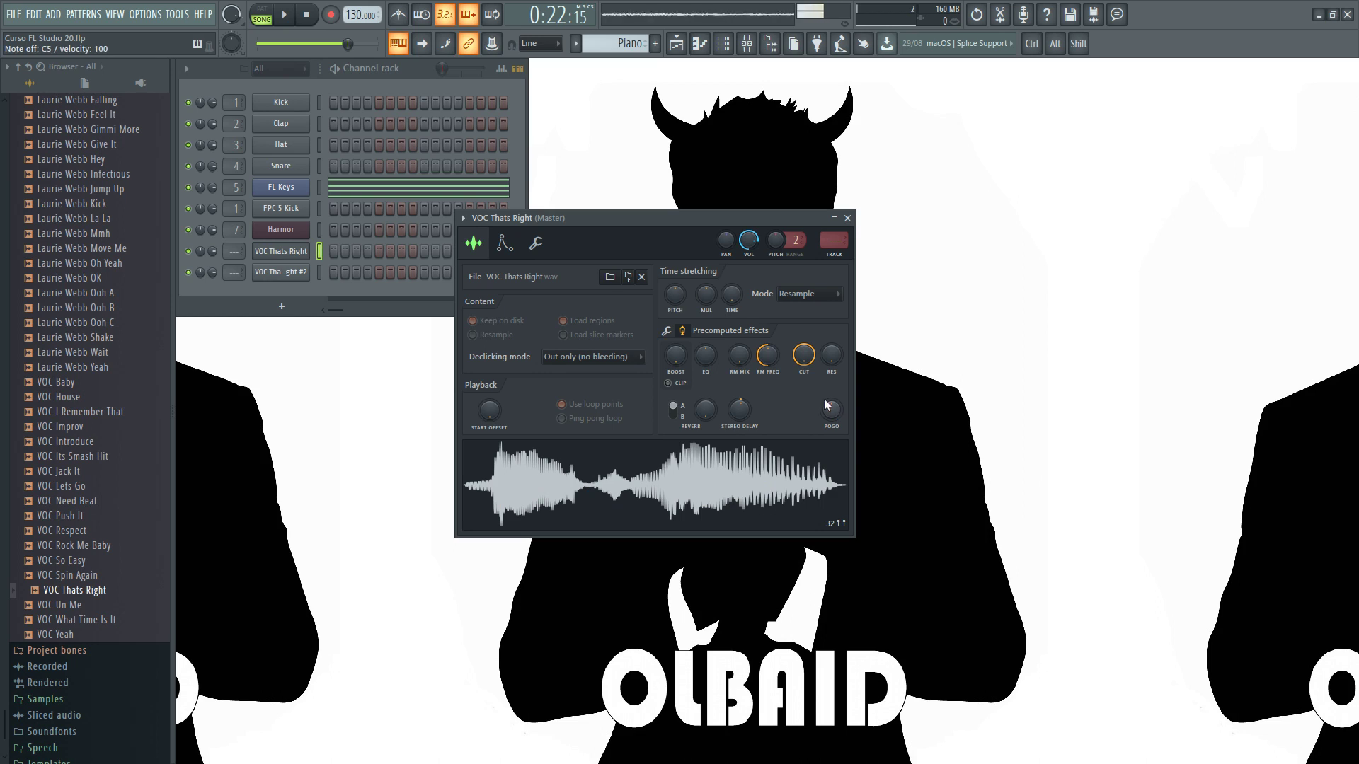
drag(739, 410, 737, 409)
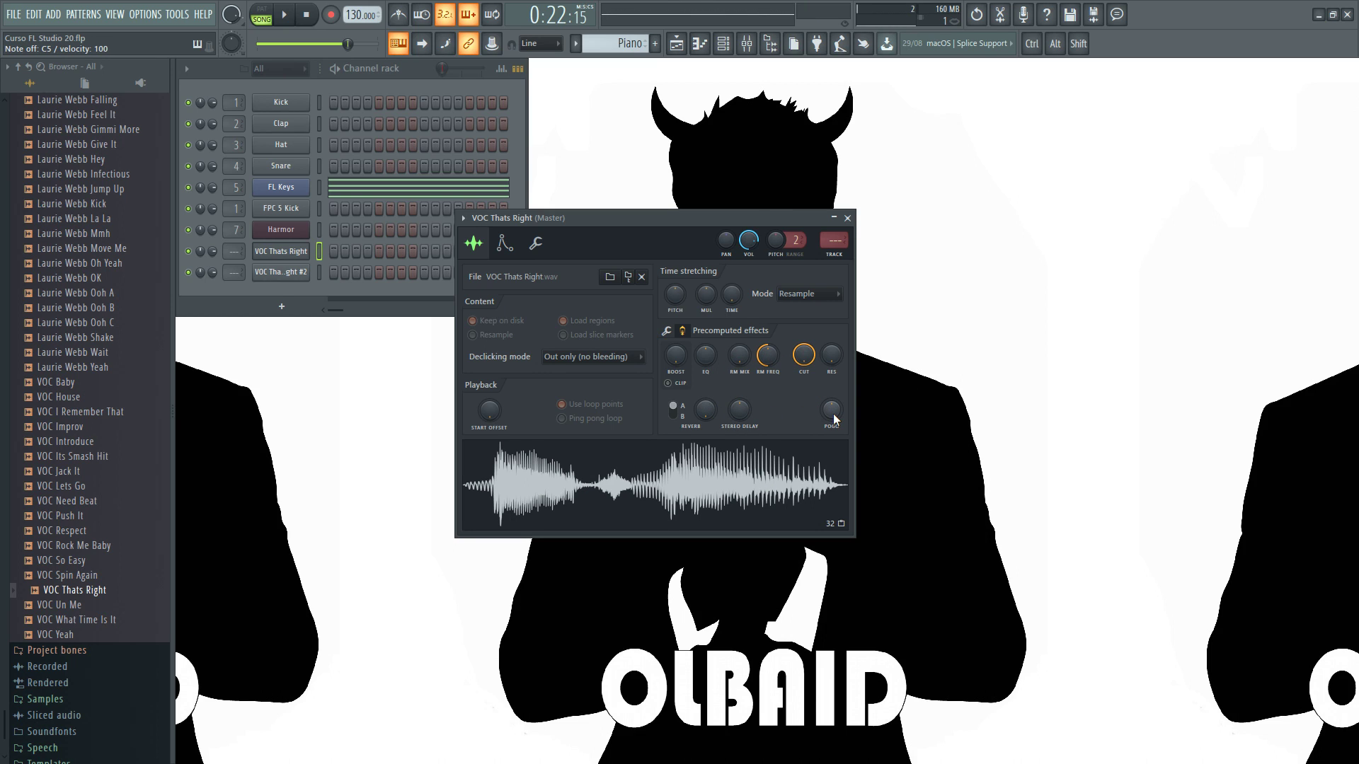
- Preview VOC Thats Right repeatedly at different POGO amounts, and leave POGO at its default
mouse_move(833, 413)
mouse_down()
mouse_move(831, 386)
mouse_move(831, 457)
mouse_move(831, 387)
mouse_move(830, 410)
mouse_up()
key(q)
key(q)
key(q)
key(q)
key(q)
key(q)
key(q)
key(q)
key(q)
- Open the Kick channel's second set of precomputed effects, raise POGO, and preview the kick
click(286, 102)
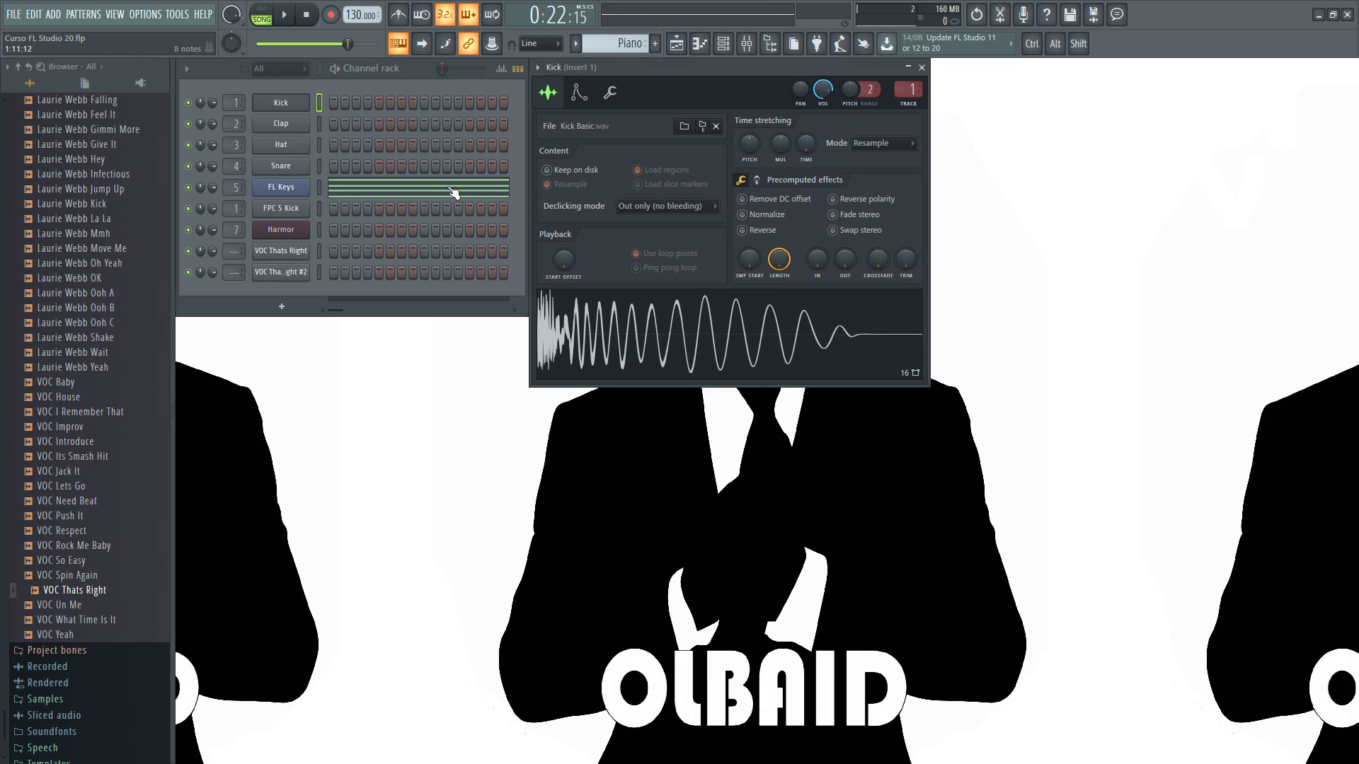
click(756, 180)
drag(903, 261, 907, 252)
key(q)
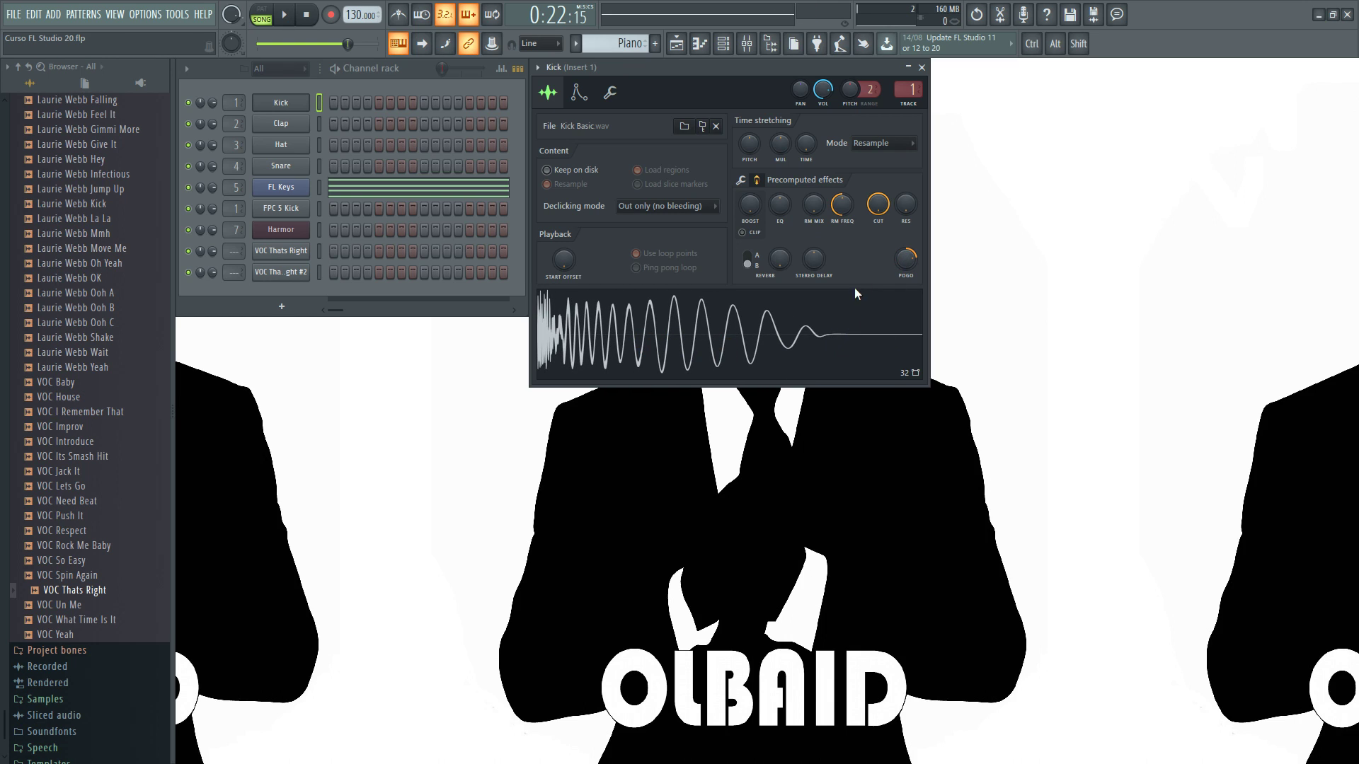
- Preview the kick repeatedly at other POGO amounts, and reset the Kick channel's POGO to its default
mouse_move(906, 259)
mouse_down()
mouse_move(905, 245)
mouse_move(906, 292)
mouse_move(903, 227)
mouse_move(905, 304)
mouse_move(904, 216)
mouse_move(897, 260)
mouse_up()
key(q)
key(q)
key(q)
key(q)
key(q)
key(q)
key(q)
key(q)
key(q)
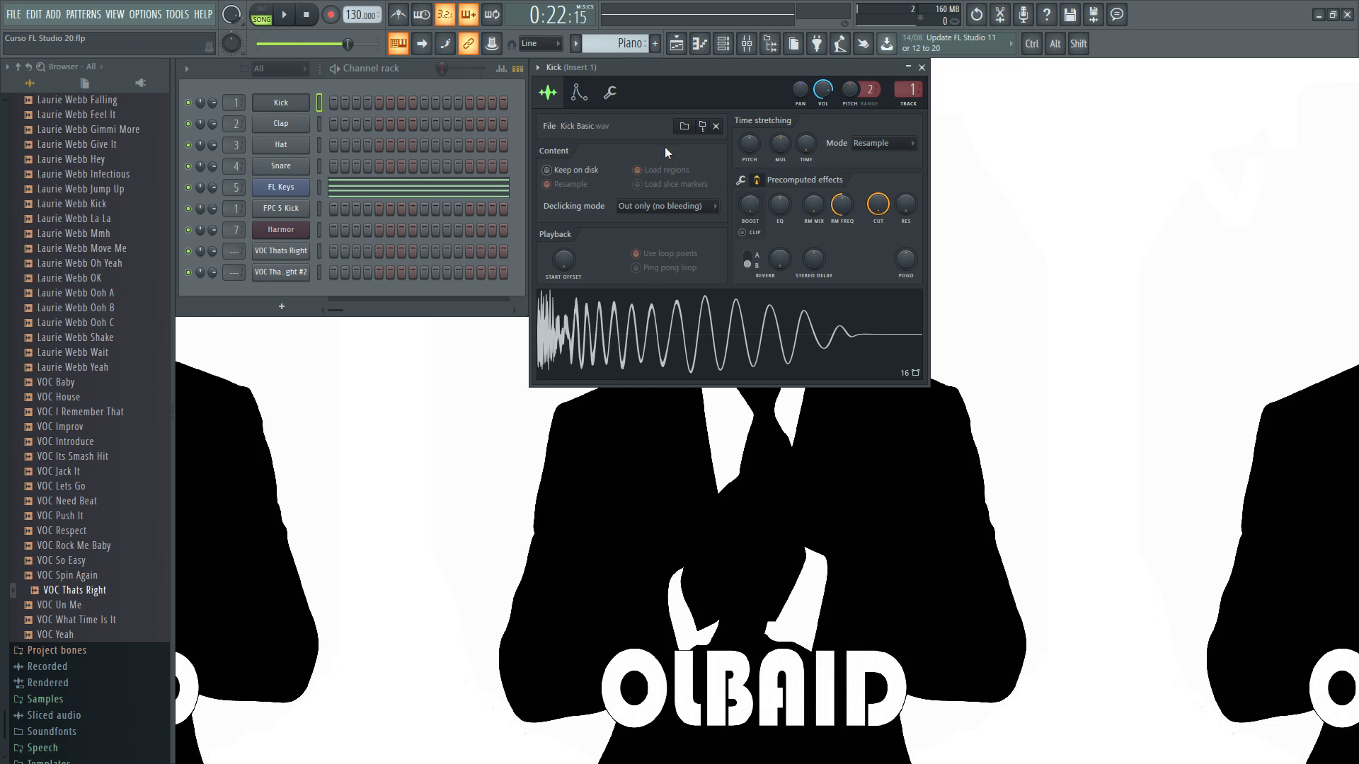
- Look through the Hat, Kick and Clap channel settings, and place the VOC Thats Right settings window directly beside the channel rack
click(285, 252)
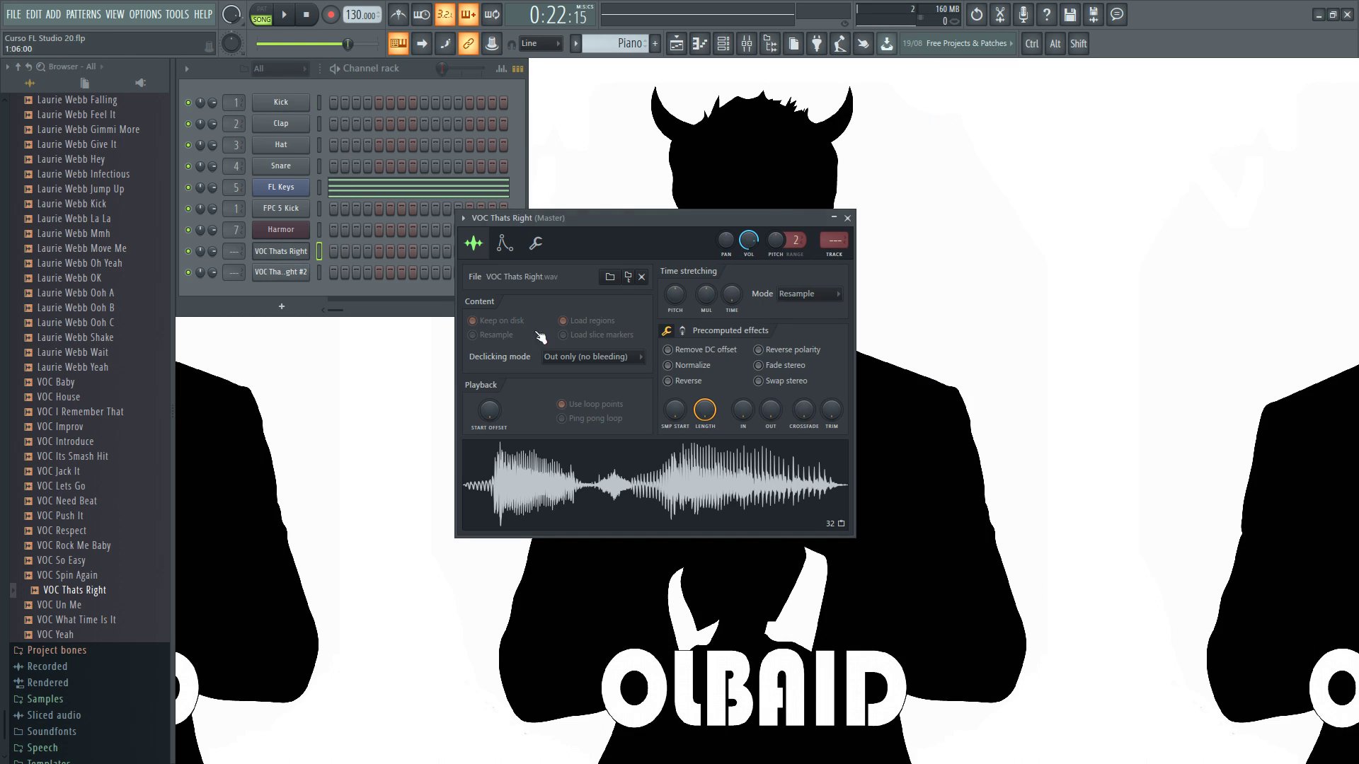
drag(606, 214, 675, 178)
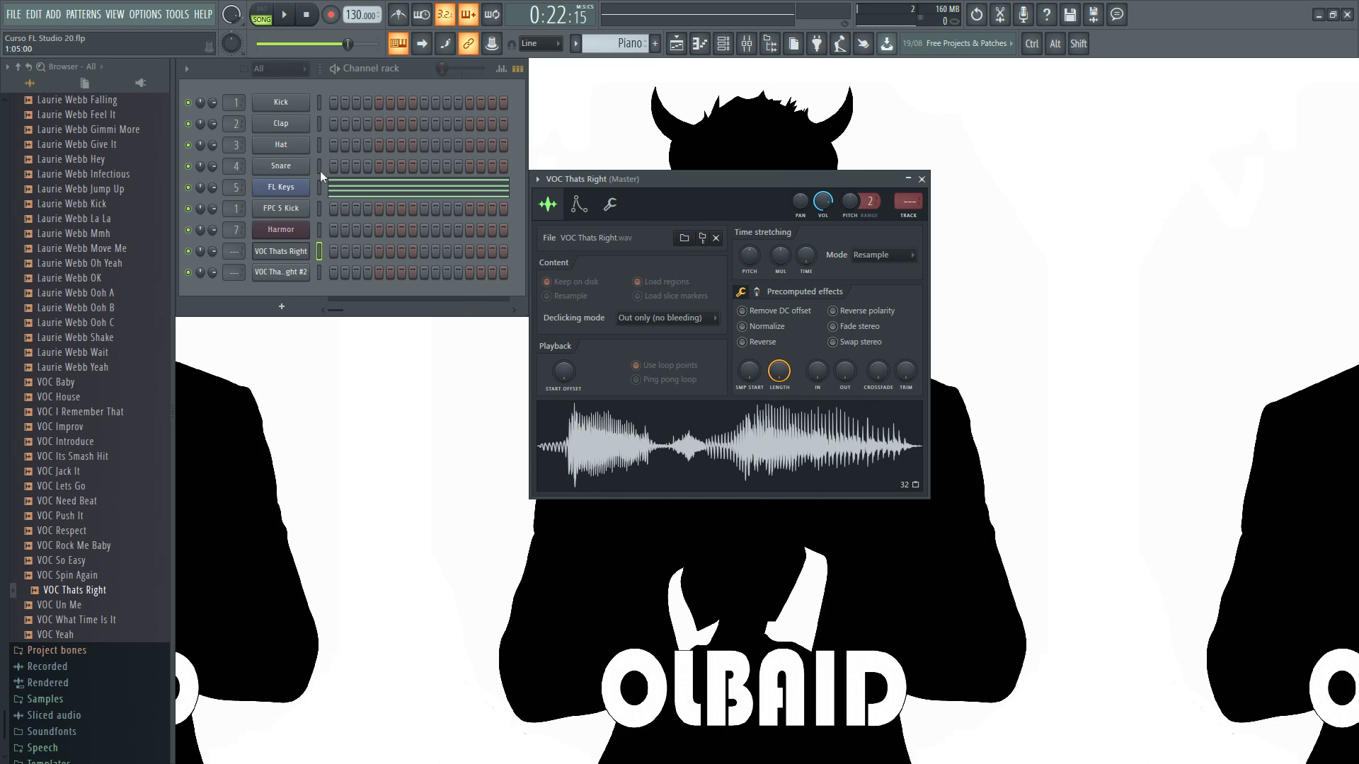
click(281, 144)
click(280, 106)
click(285, 127)
click(287, 147)
click(293, 252)
drag(686, 177, 689, 70)
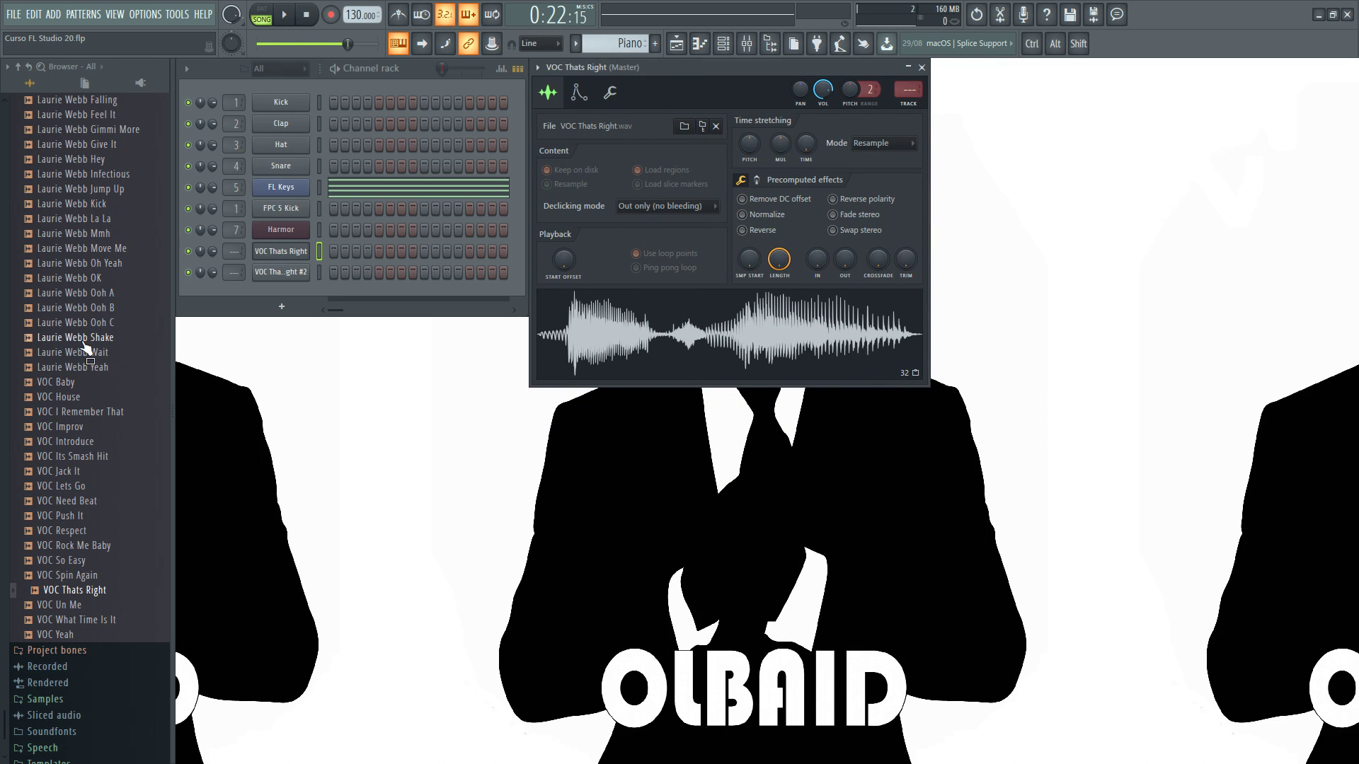
- Save the project, and look over VOC Thats Right's envelope and miscellaneous settings, returning to its sample settings
key(ctrl+s)
click(579, 94)
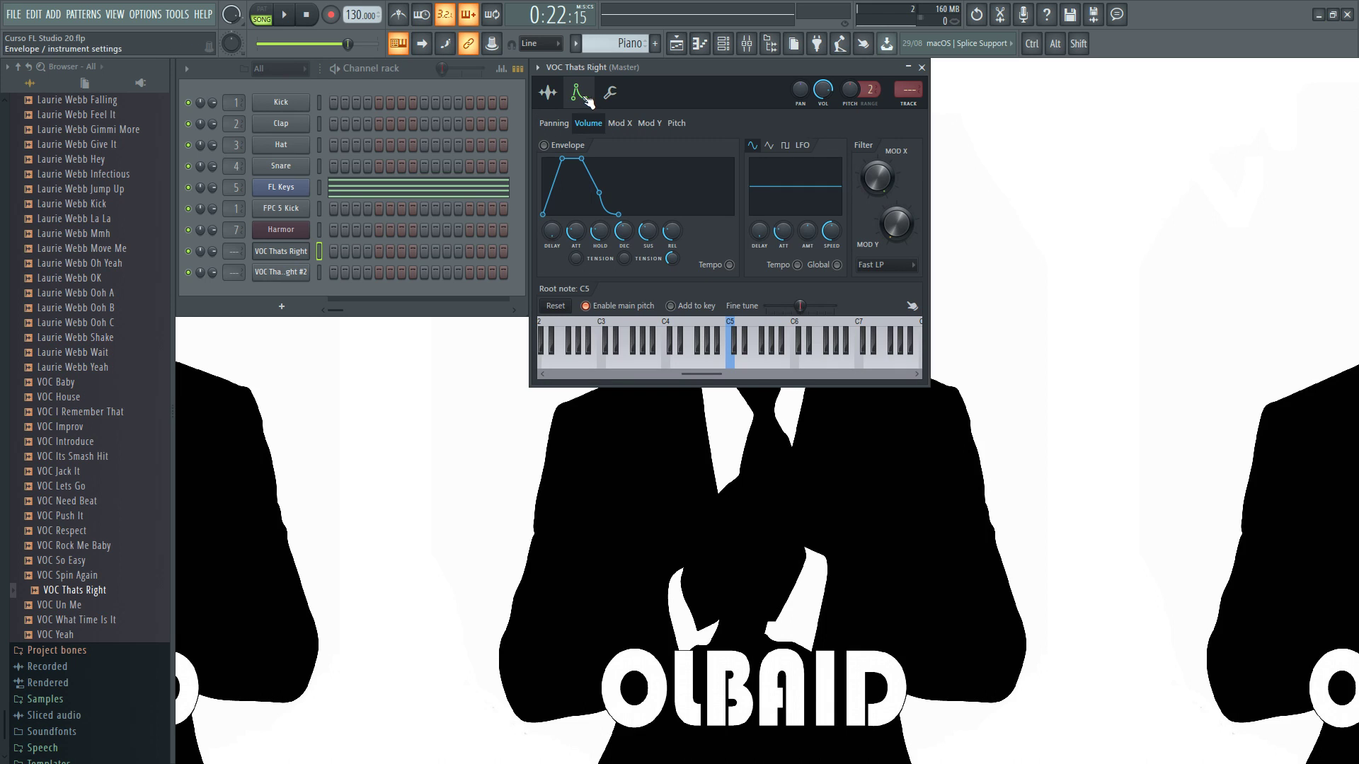
click(608, 94)
click(580, 95)
click(609, 95)
click(582, 97)
click(551, 94)
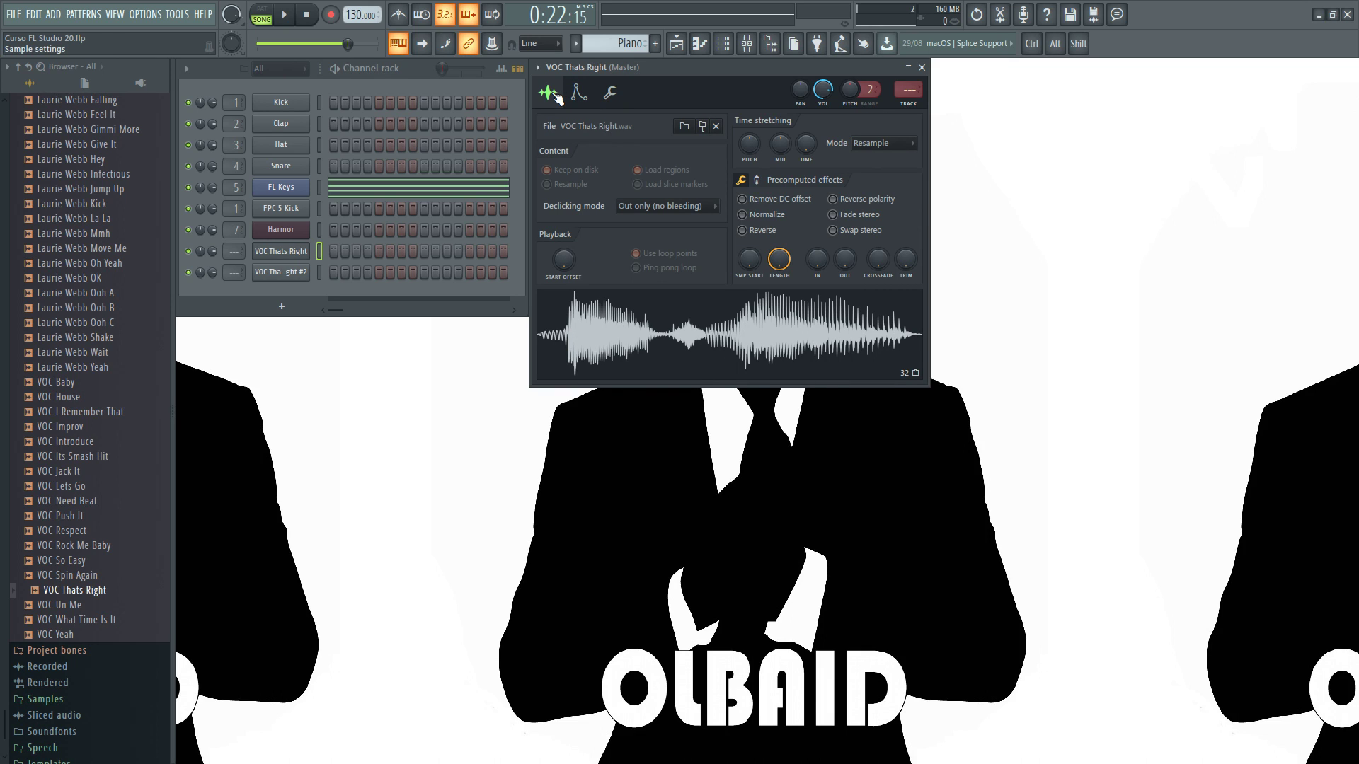